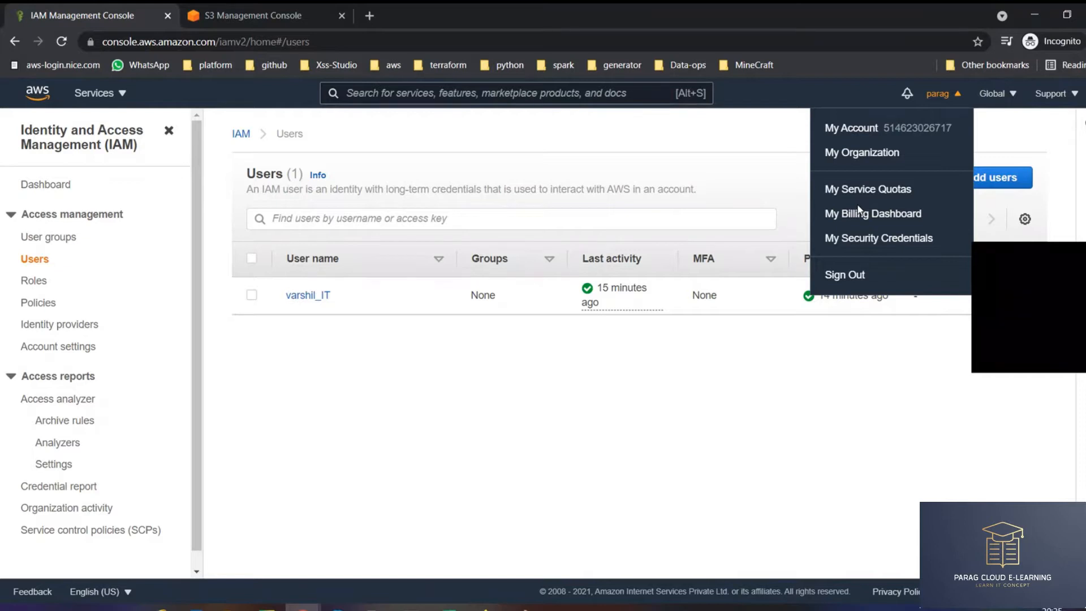
- Start the Add user wizard from the IAM Users page
left_click(835, 213)
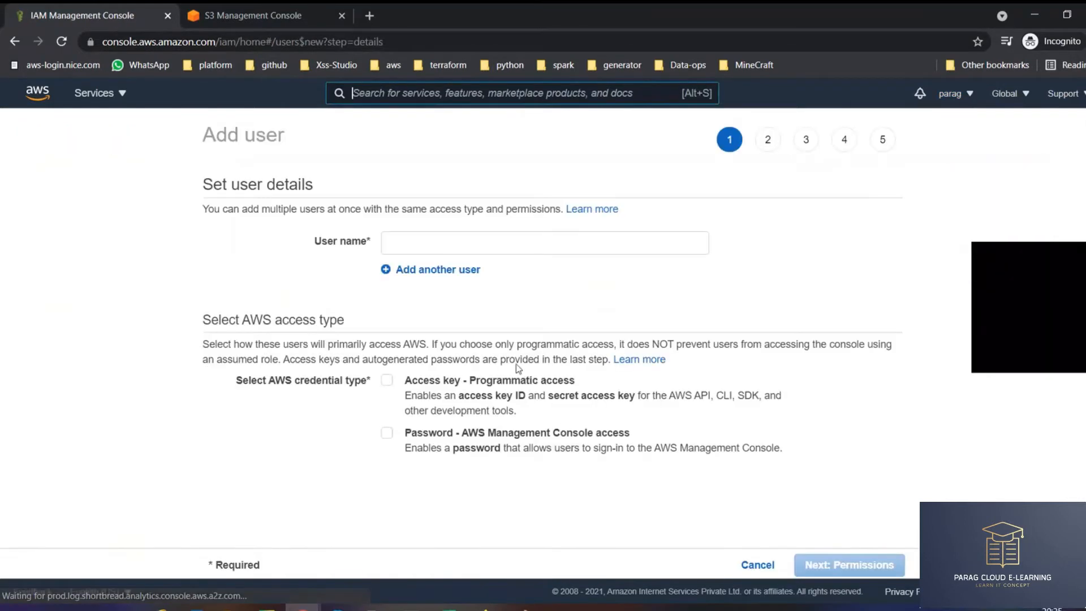
- Enter the new user name ending in _admin, correcting a typo
left_click(459, 244)
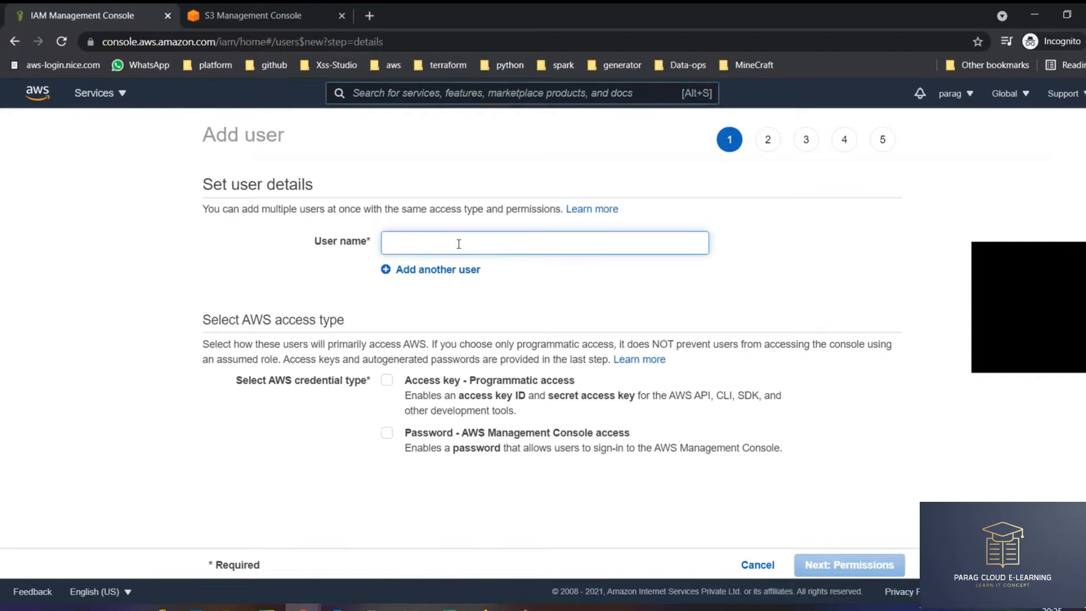
type("he")
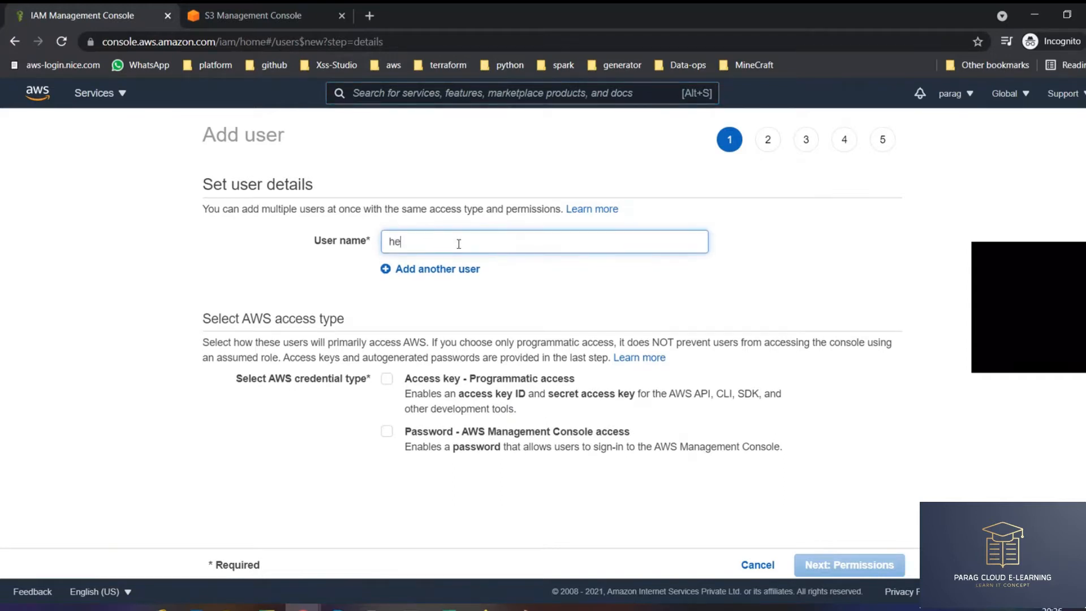
type("ena_admin")
key("ctrl+a")
type("hena_admin")
double_click(467, 240)
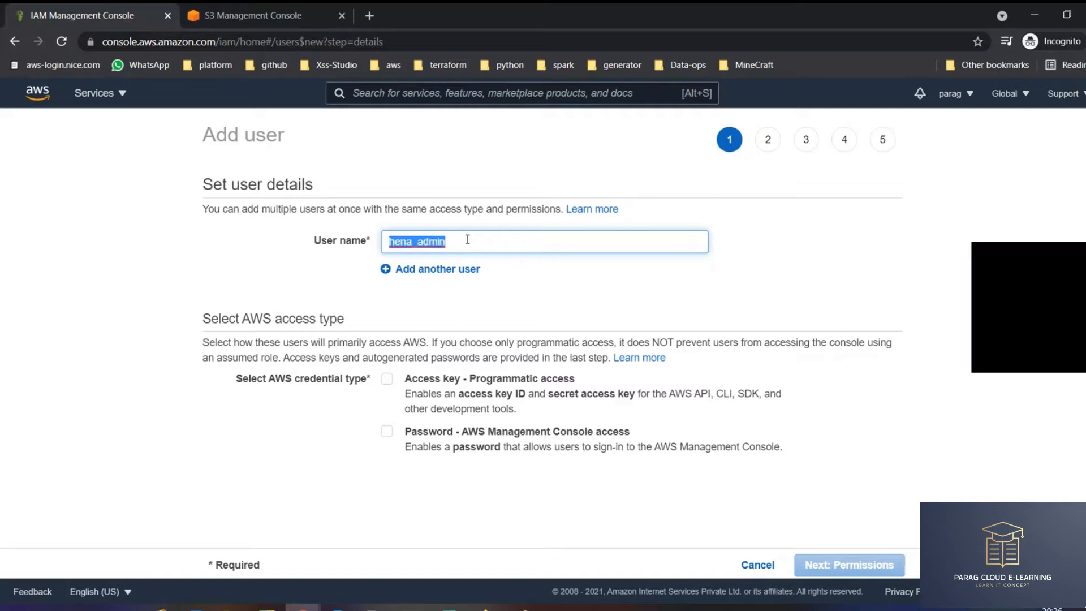
left_click(417, 242)
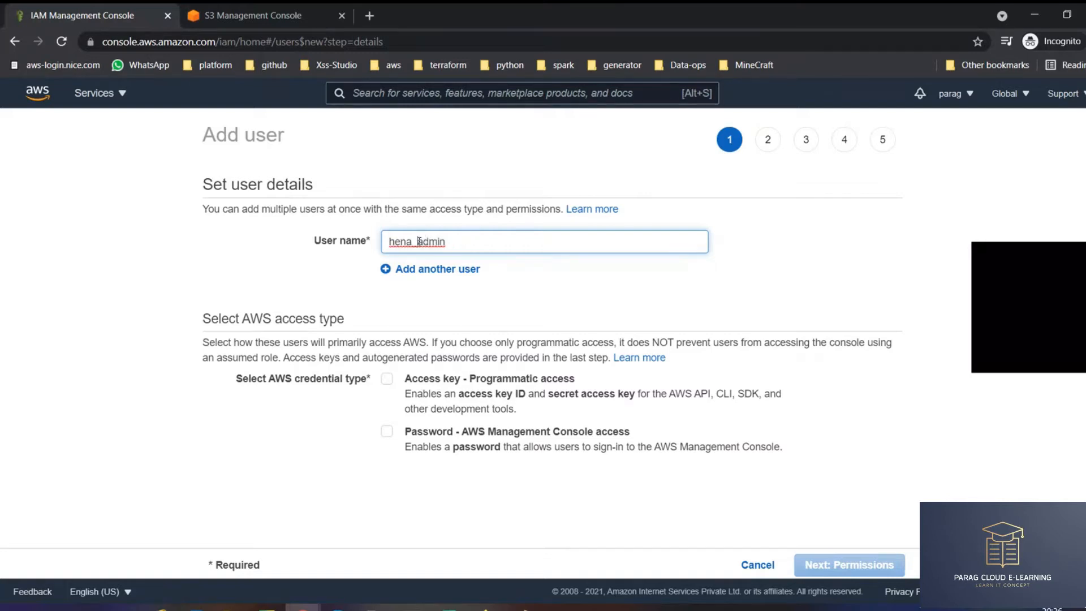
left_click_drag(417, 242, 536, 243)
left_click(468, 246)
left_click_drag(419, 242, 454, 244)
left_click(601, 286)
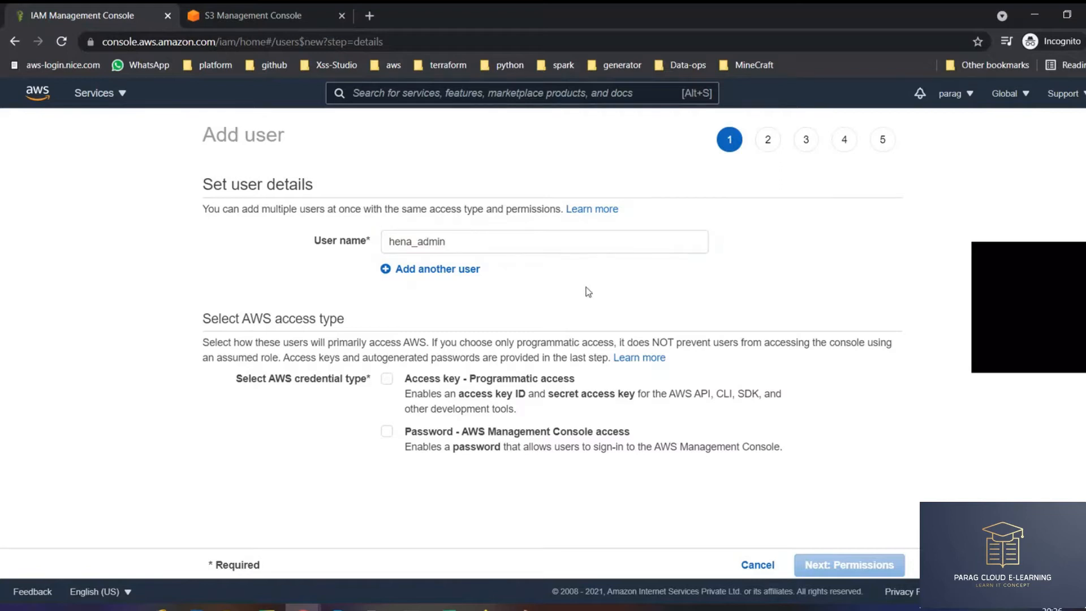
- Enable programmatic and console access, keeping an autogenerated password with required reset at next sign-in
left_click(387, 379)
left_click_drag(475, 387, 634, 389)
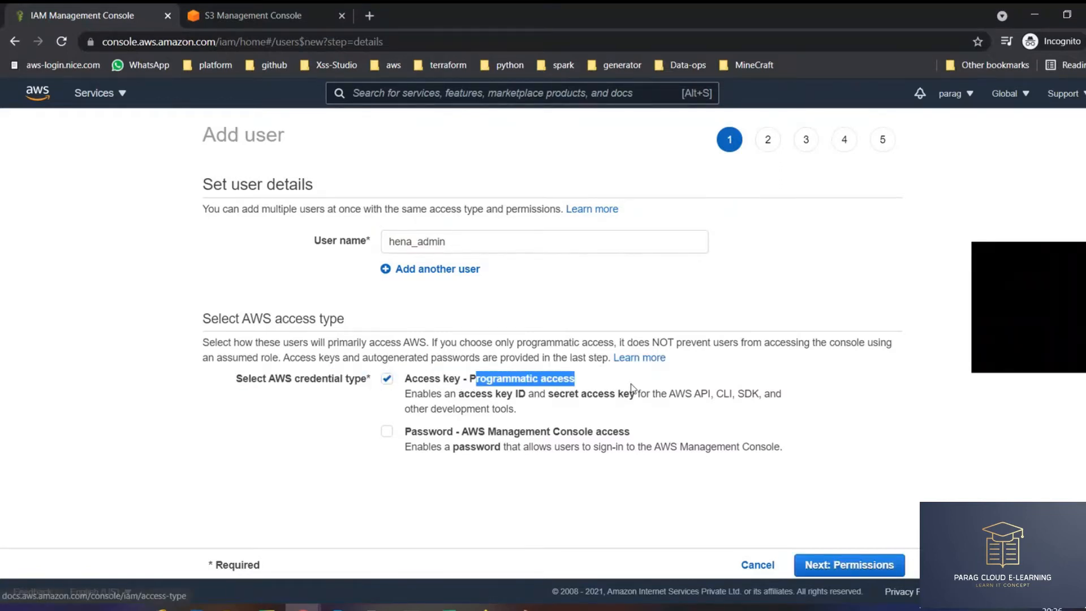
left_click_drag(462, 433, 704, 435)
left_click(387, 431)
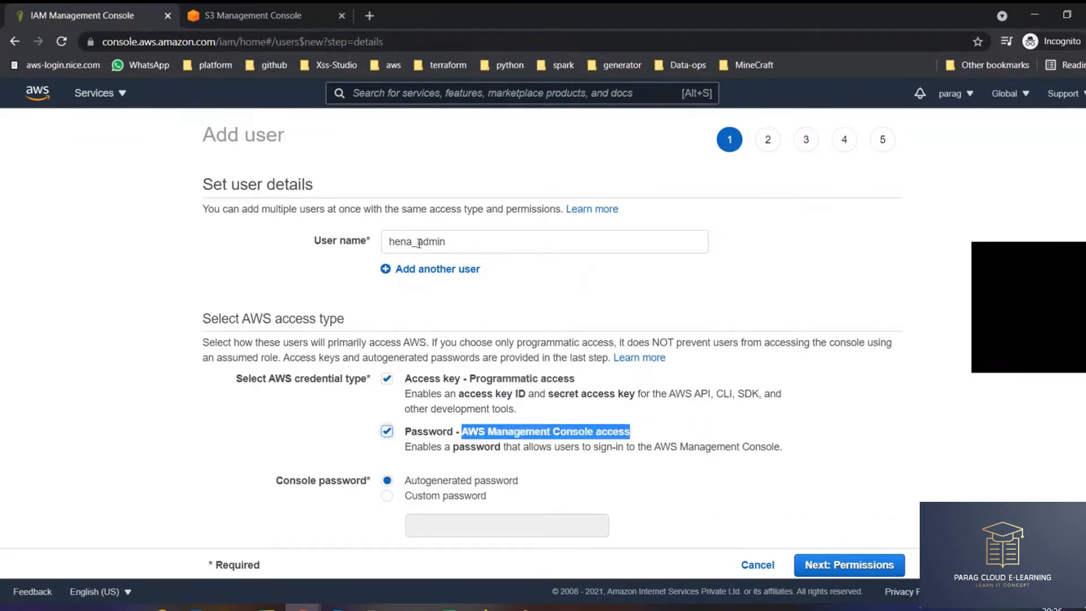
double_click(431, 241)
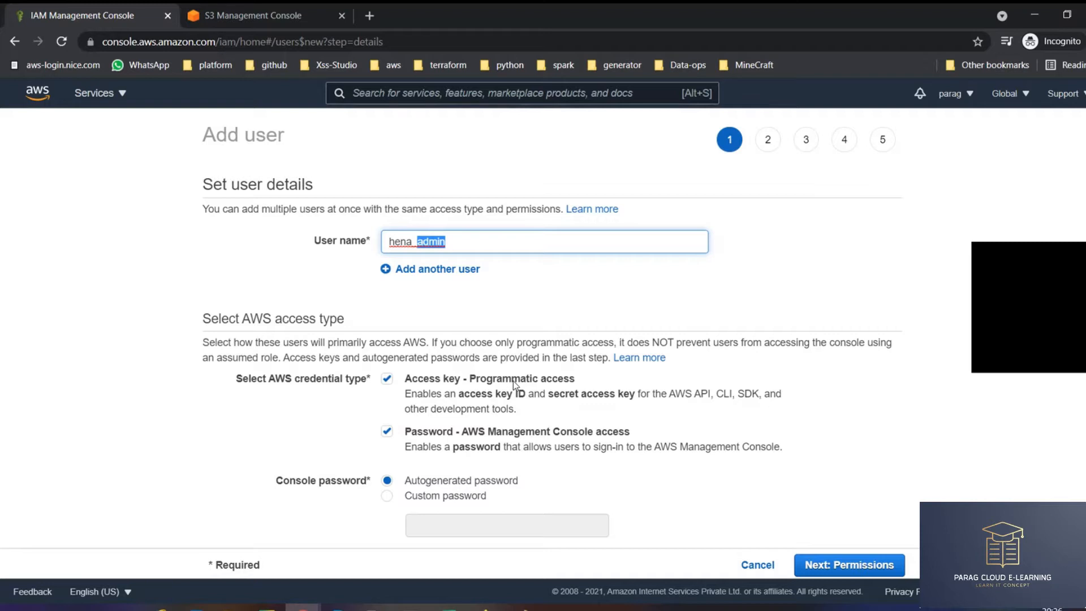
left_click_drag(486, 380, 564, 380)
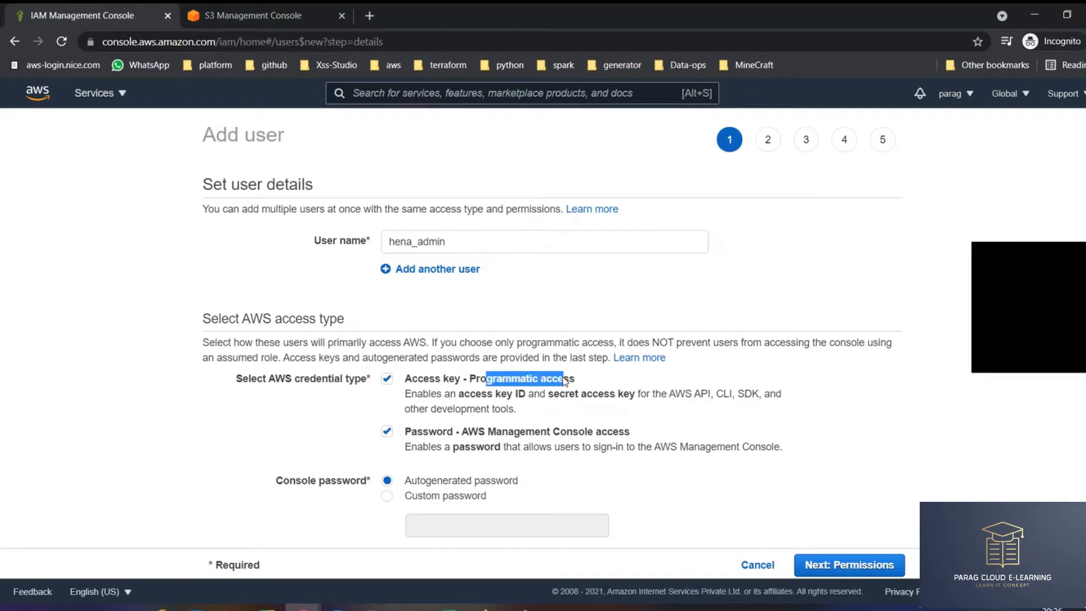
left_click_drag(469, 432, 616, 414)
scroll(584, 358, "down", 1)
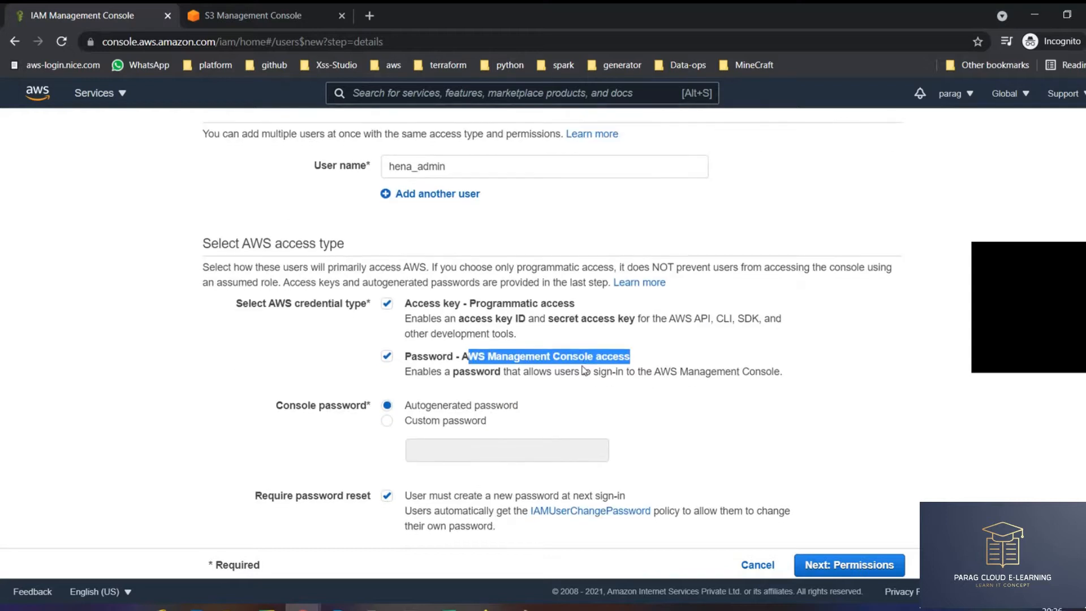
left_click_drag(426, 405, 523, 408)
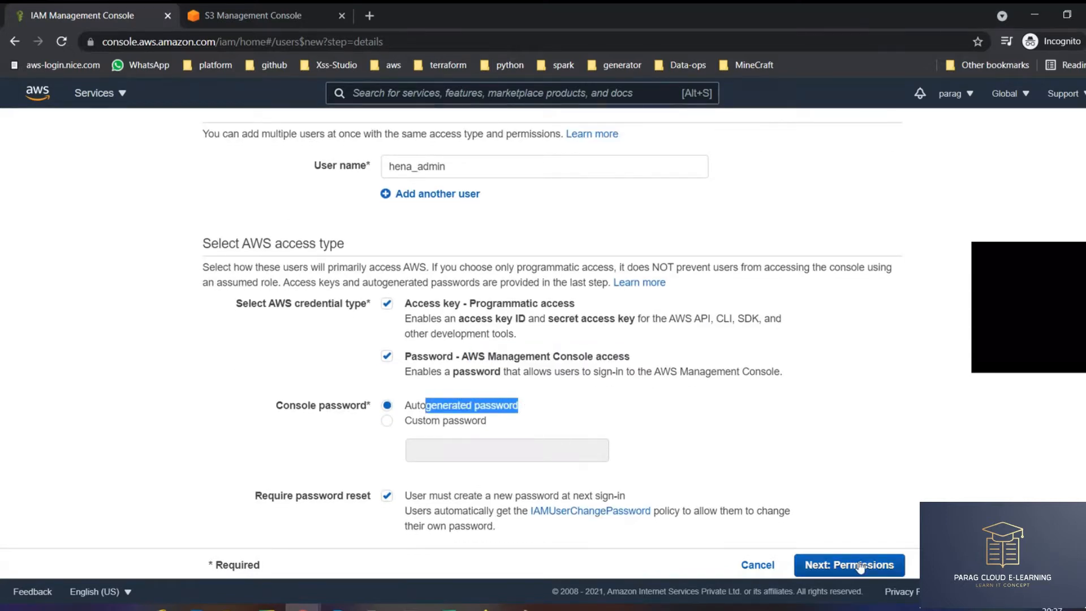
left_click_drag(454, 495, 639, 503)
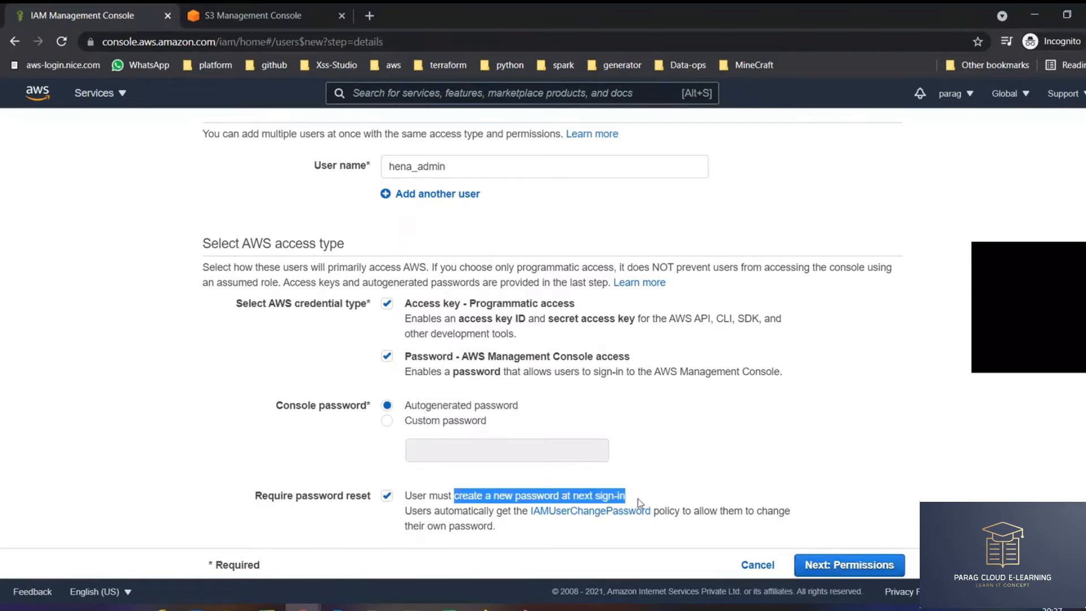
- On the permissions step, choose Copy permissions from existing user
left_click(850, 567)
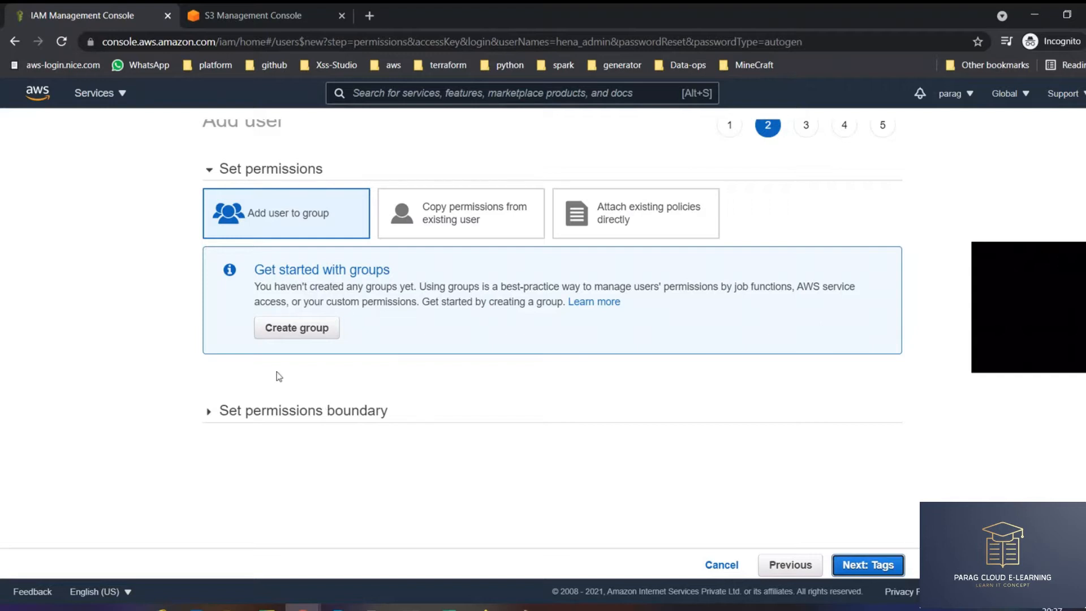
left_click_drag(248, 214, 333, 215)
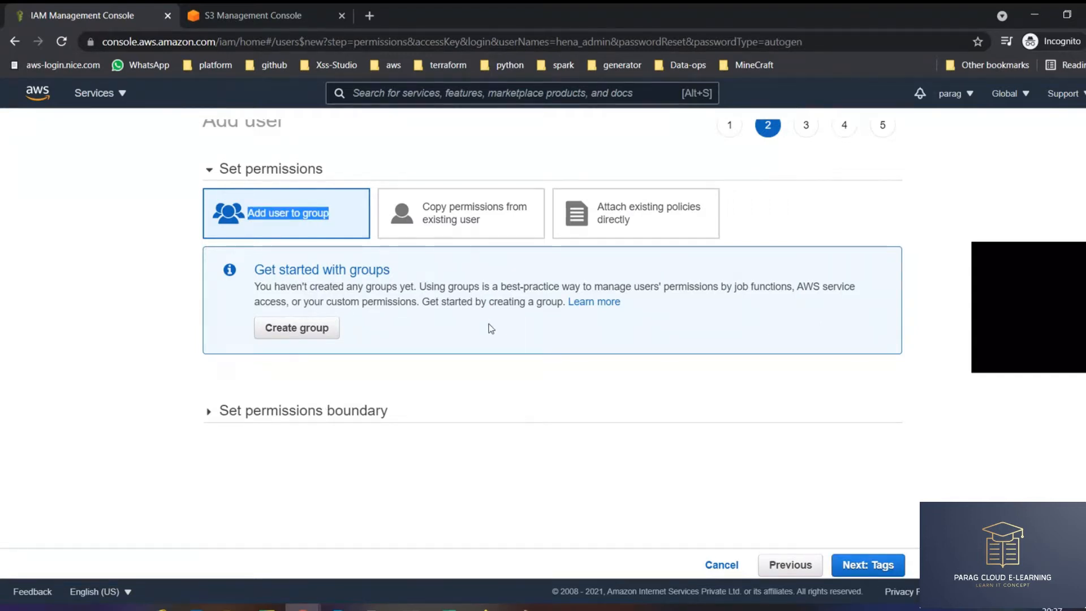
left_click(444, 220)
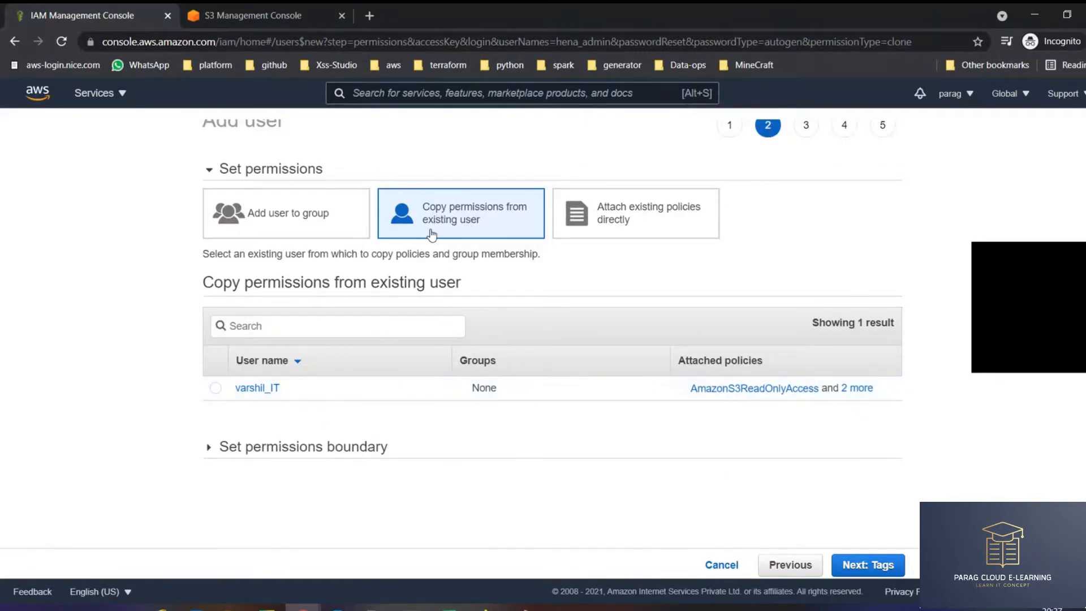
left_click_drag(422, 208, 526, 225)
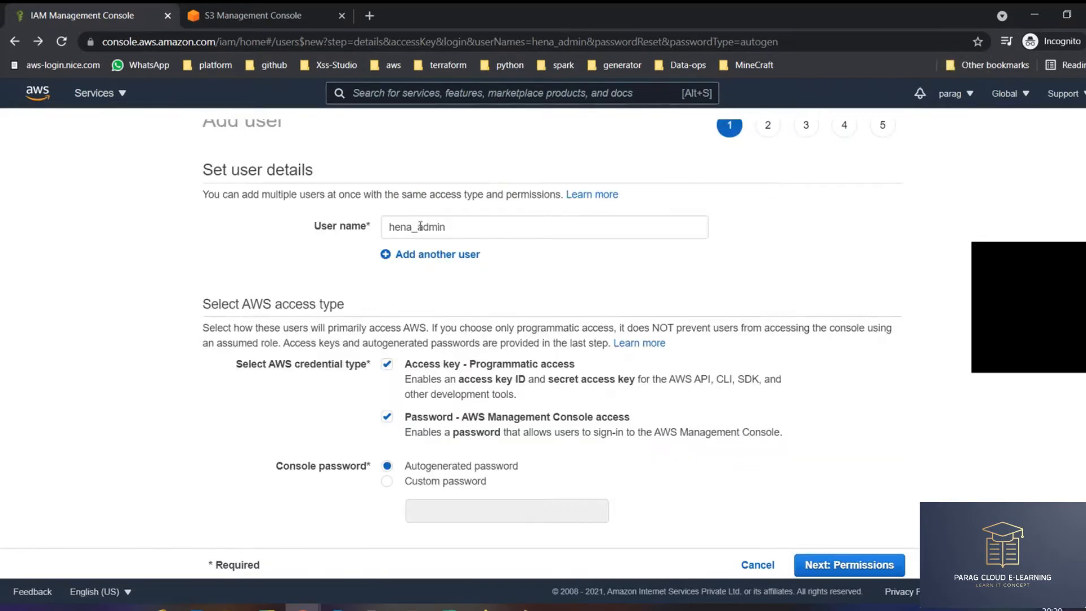
- Change the user name suffix from admin to IT and remove programmatic access, leaving console access only
double_click(486, 226)
type("l")
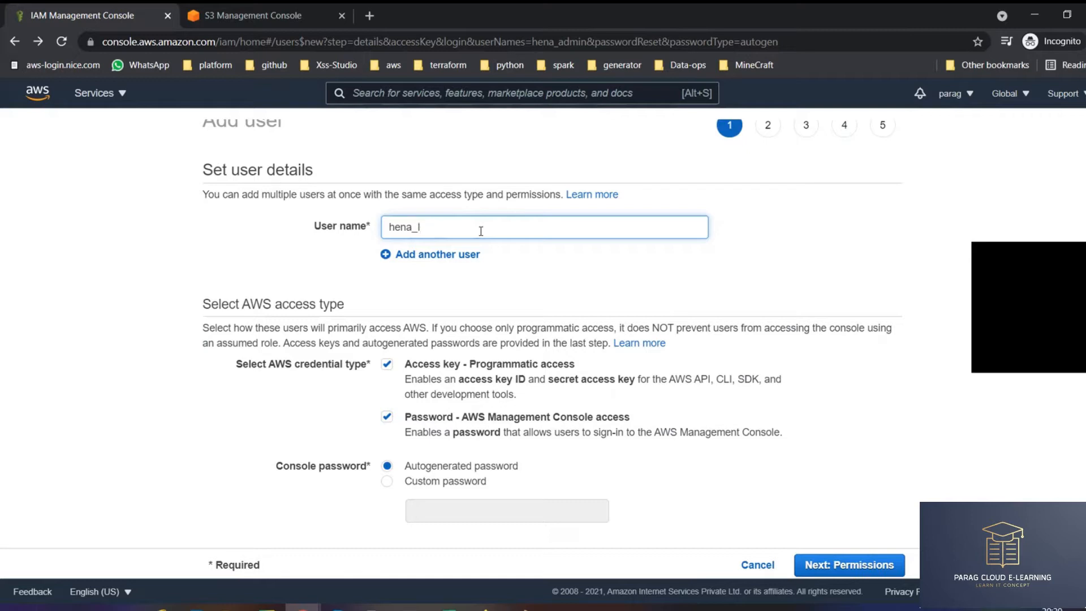
type("T")
left_click(469, 365)
left_click(857, 564)
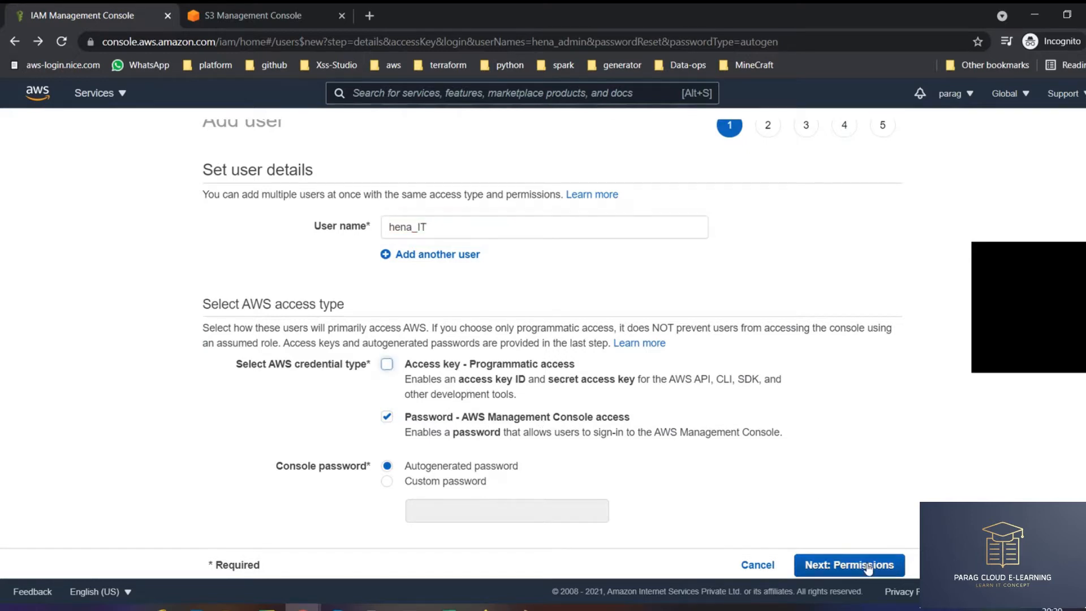
left_click(790, 564)
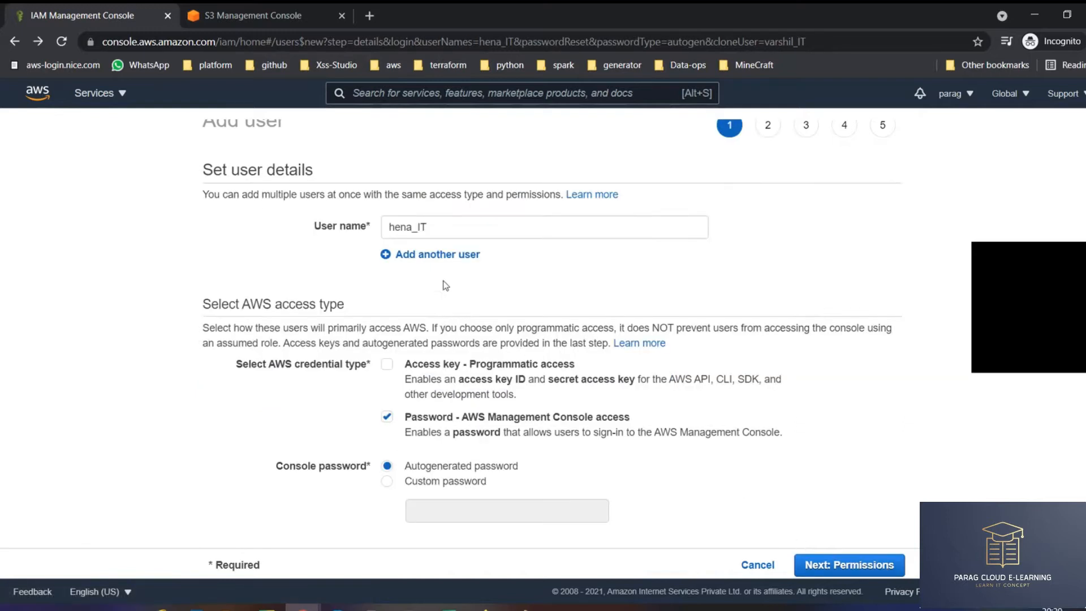
- Set the user to copy permissions from the existing IT user, then continue to tags
left_click(874, 564)
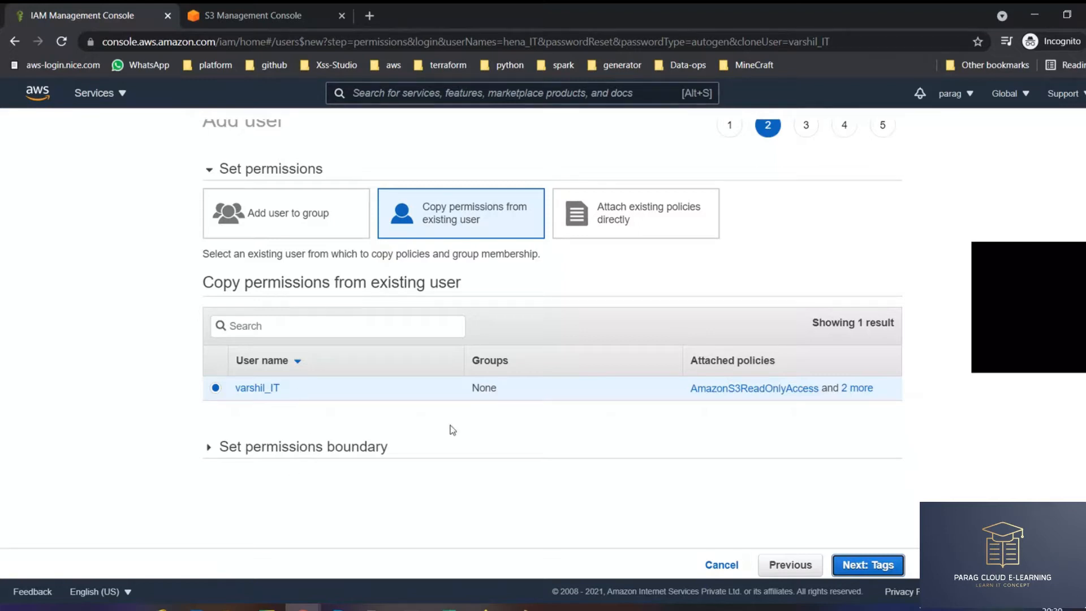
left_click(216, 389)
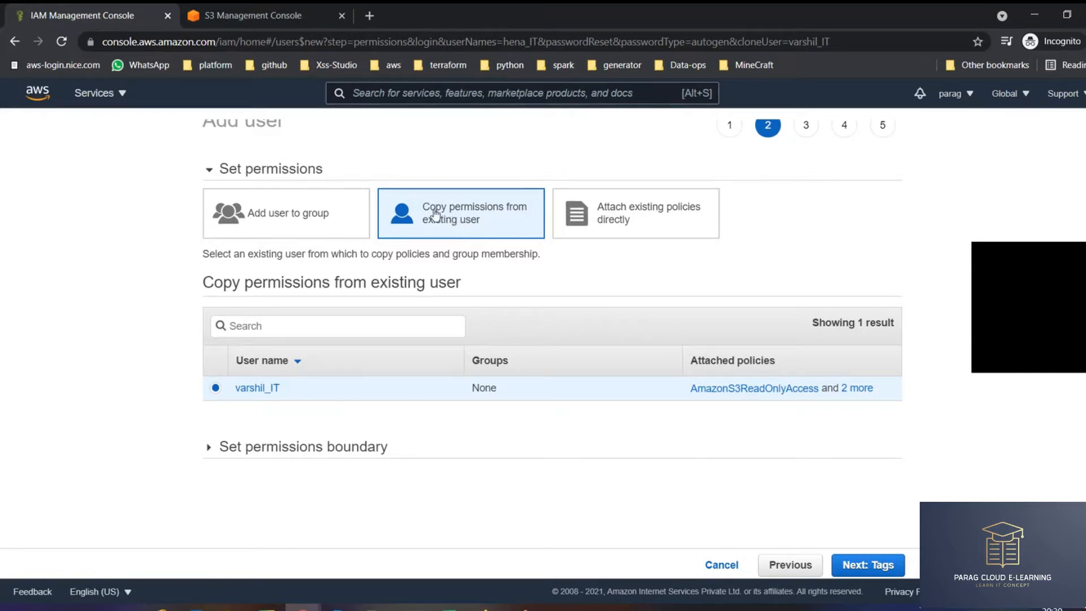
left_click_drag(432, 210, 495, 226)
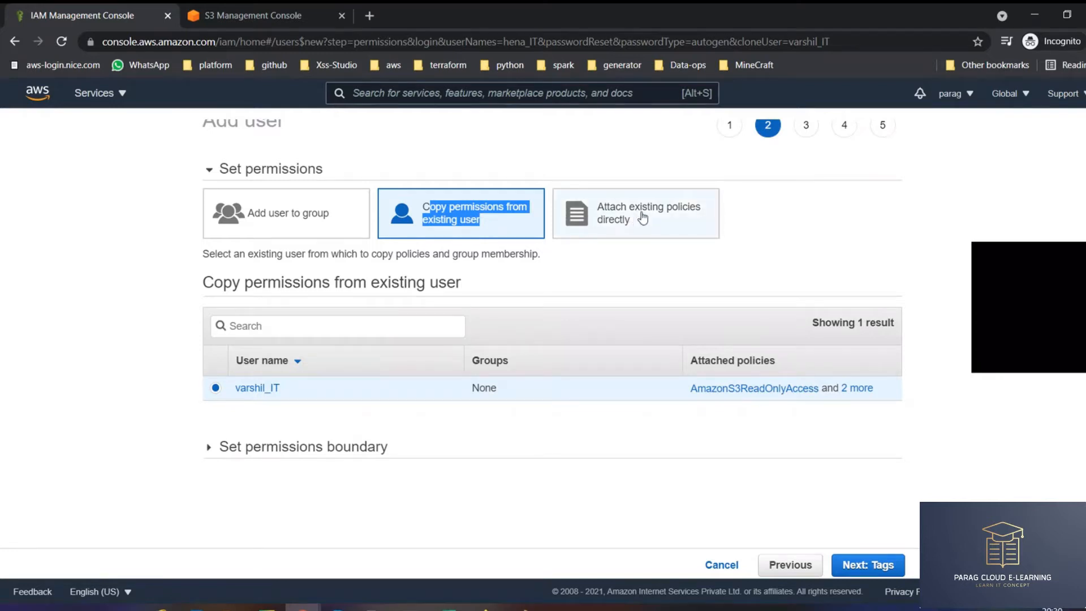
left_click(613, 232)
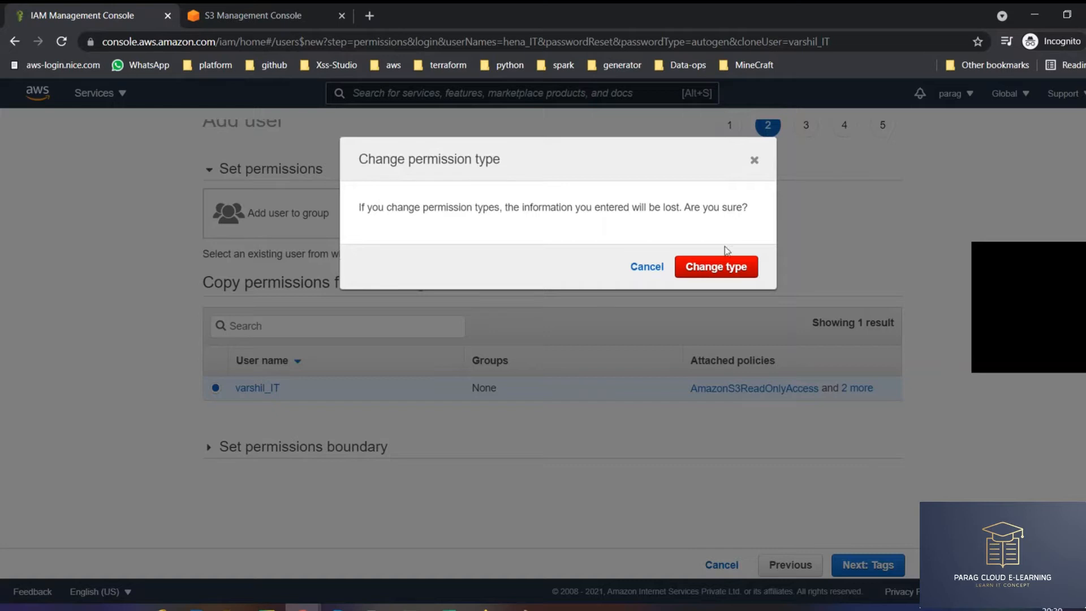
left_click(730, 271)
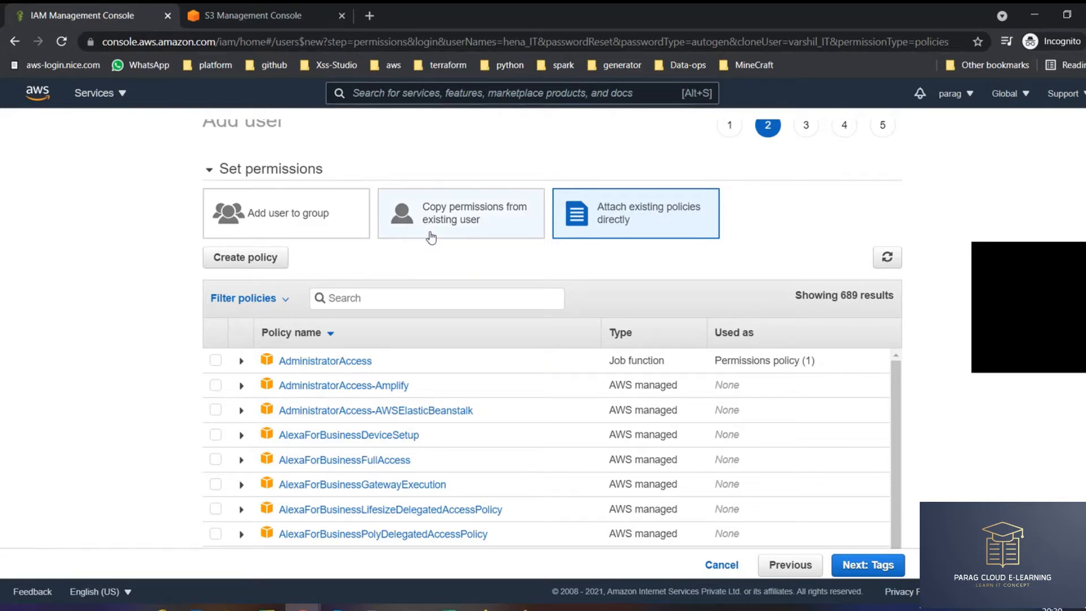
left_click_drag(441, 207, 482, 225)
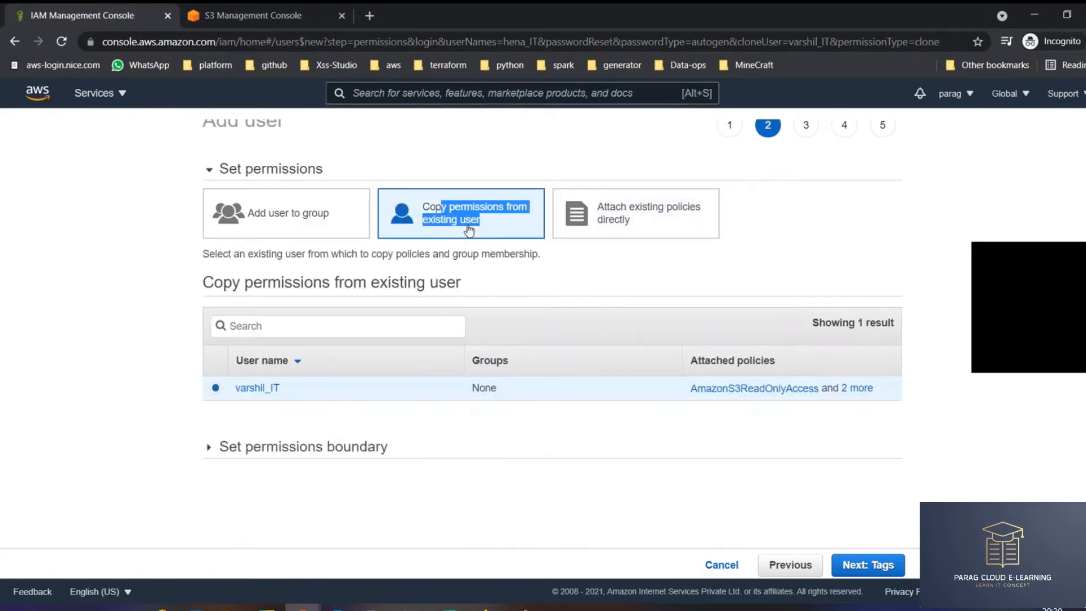
left_click(883, 565)
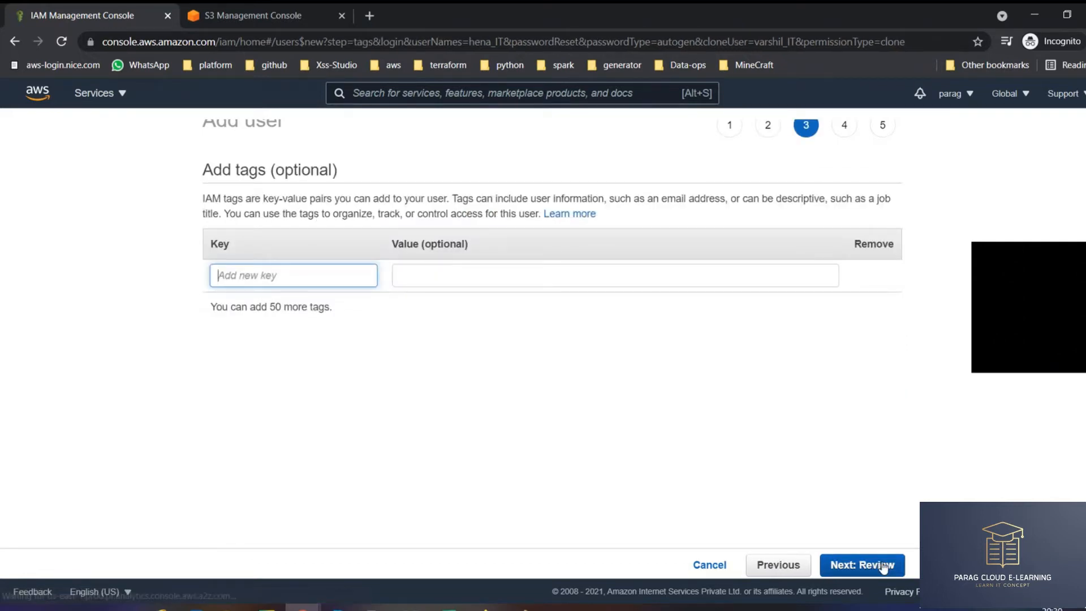
- Skip tags and review the user's AmazonS3ReadOnlyAccess, IAMUserChangePassword and IAMReadOnlyAccess policies
left_click(884, 566)
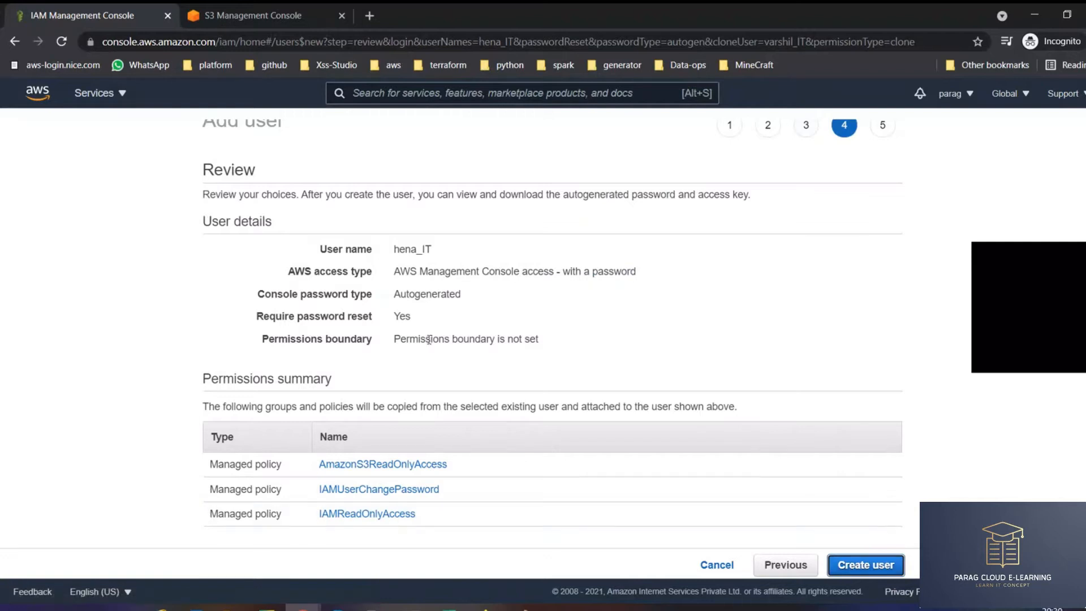
scroll(430, 340, "down", 1)
left_click_drag(422, 470, 201, 422)
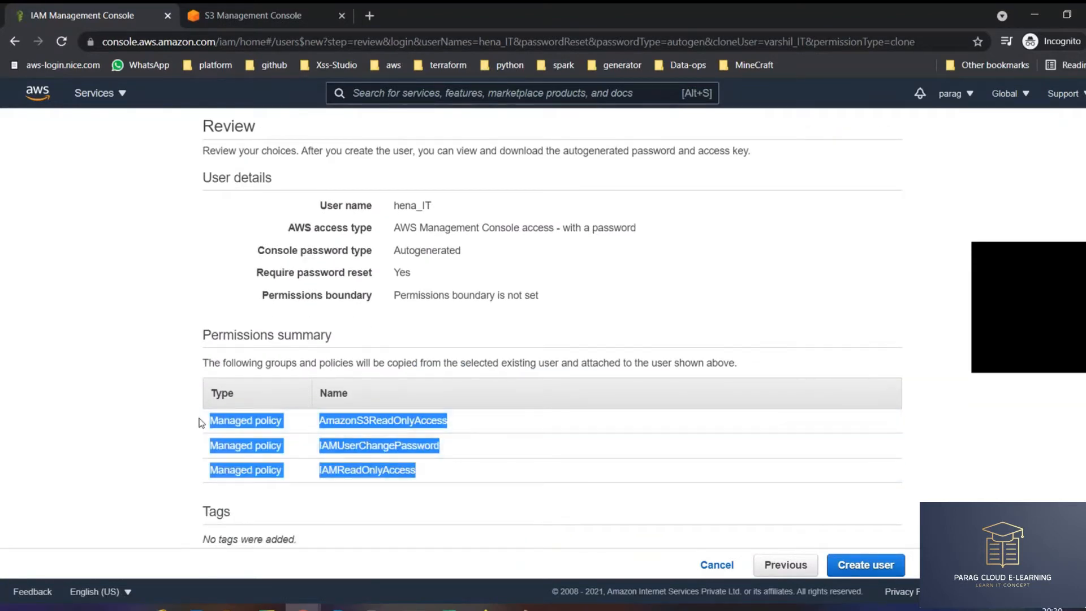
left_click(219, 369)
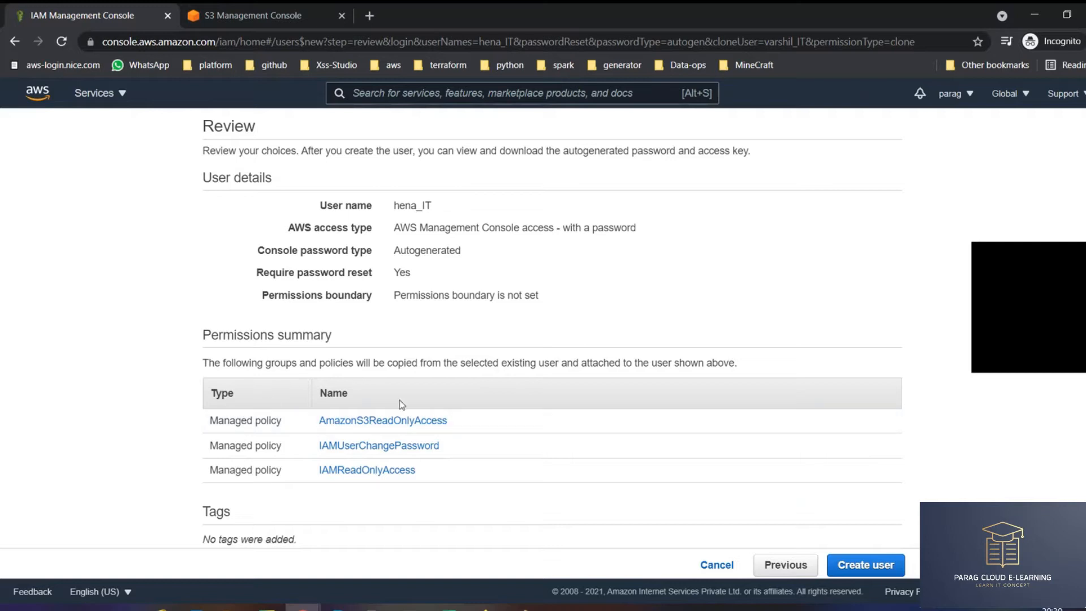
left_click_drag(432, 479, 243, 420)
double_click(410, 206)
left_click_drag(480, 427, 326, 421)
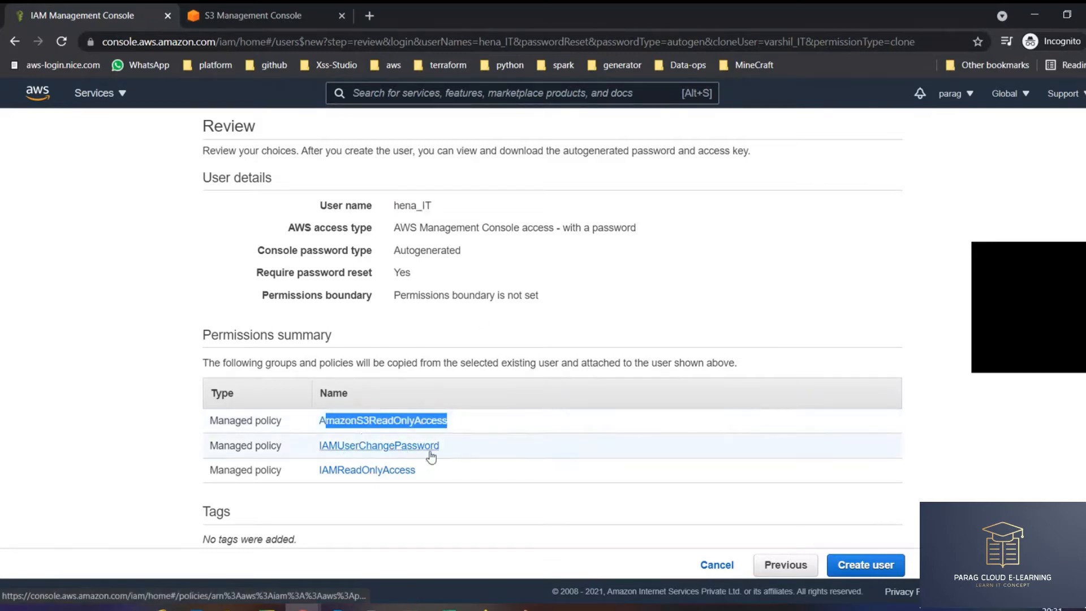
left_click_drag(440, 446, 338, 446)
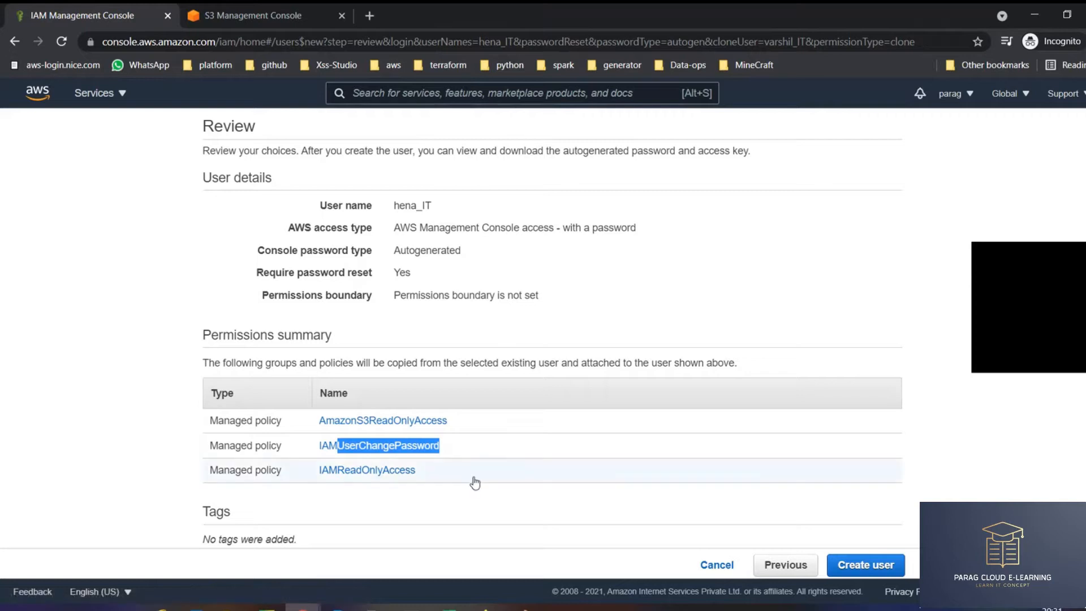
left_click_drag(421, 471, 338, 470)
left_click(604, 291)
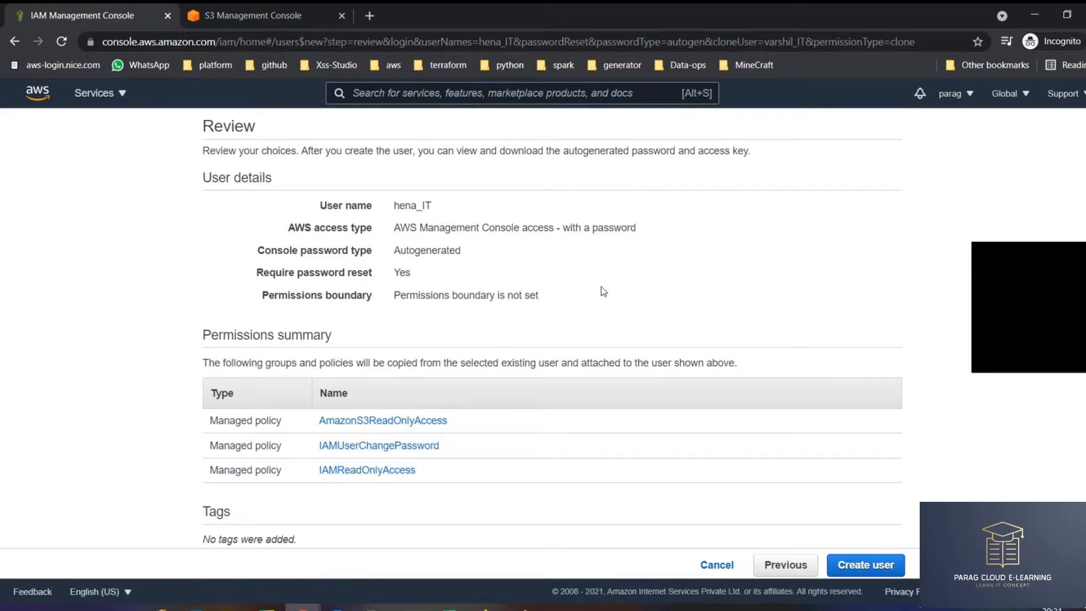
- Create the user and download its credentials as new_user_credentials (1).csv
left_click(882, 574)
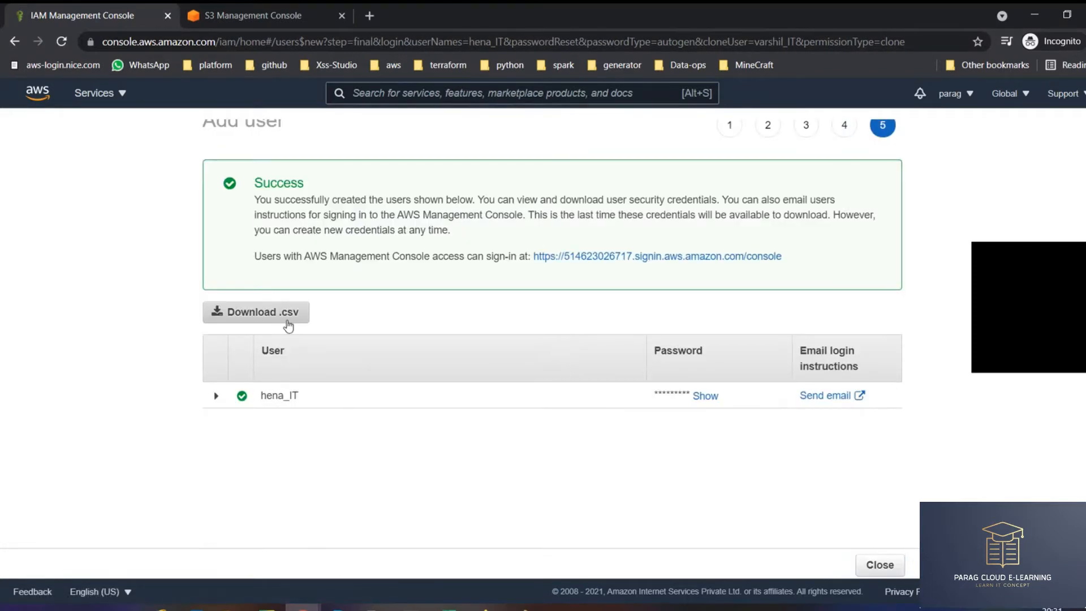
left_click(288, 321)
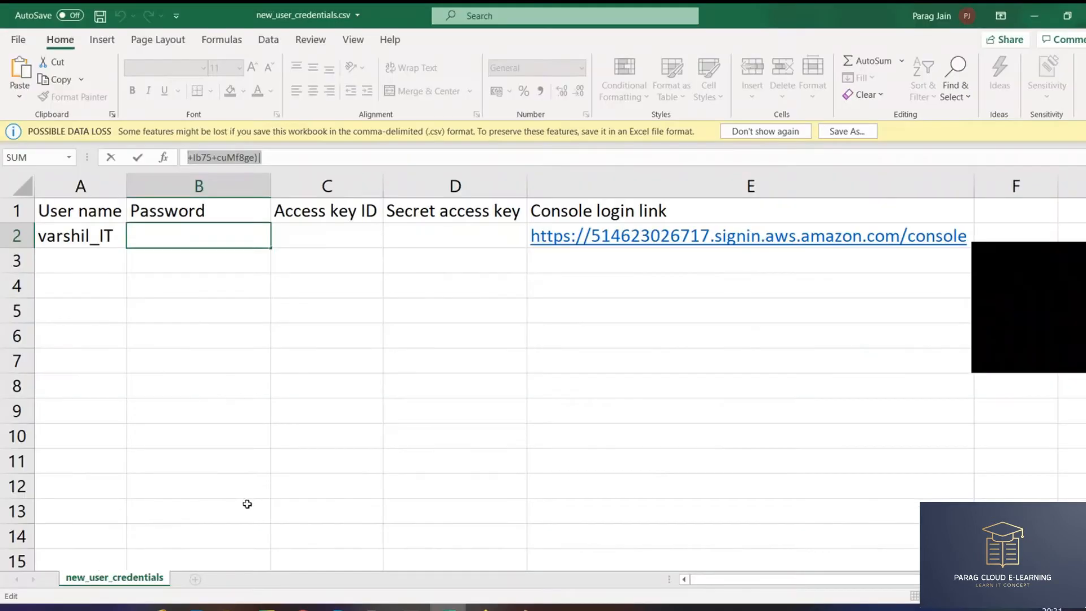
left_click(259, 392)
left_click(334, 328)
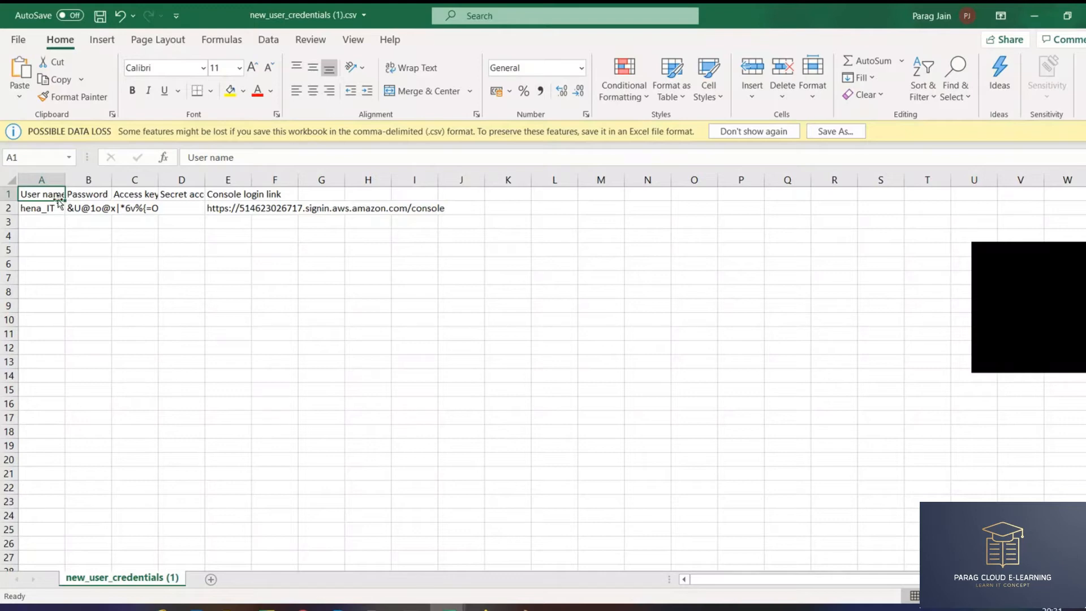
- Inspect the user name, generated password and console login link in cells A2, B2 and E2
scroll(890, 554, "up", 5)
left_click(77, 239)
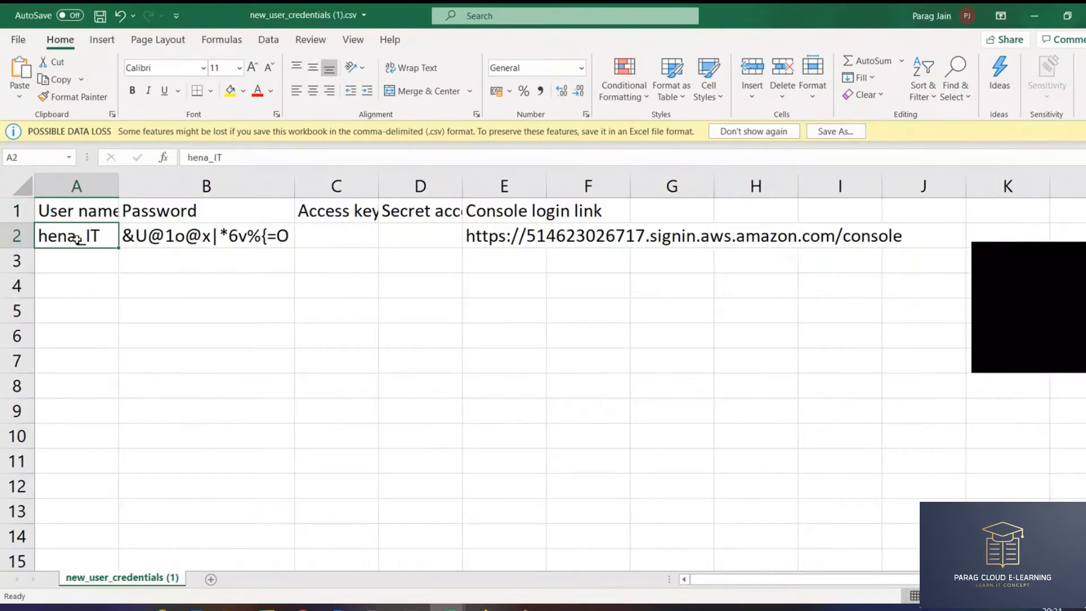
left_click(169, 238)
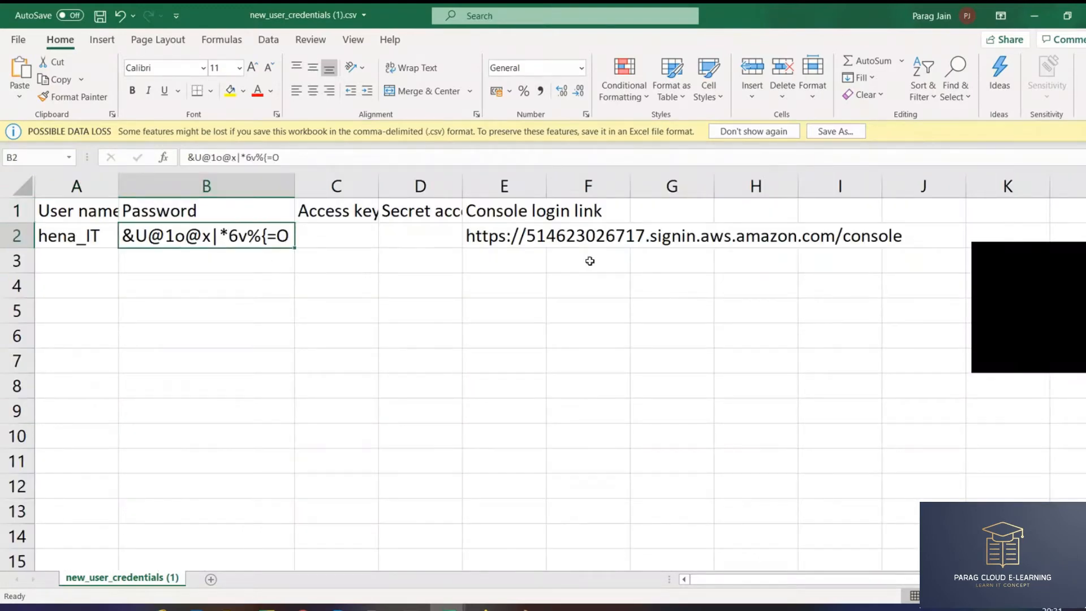
left_click(524, 240)
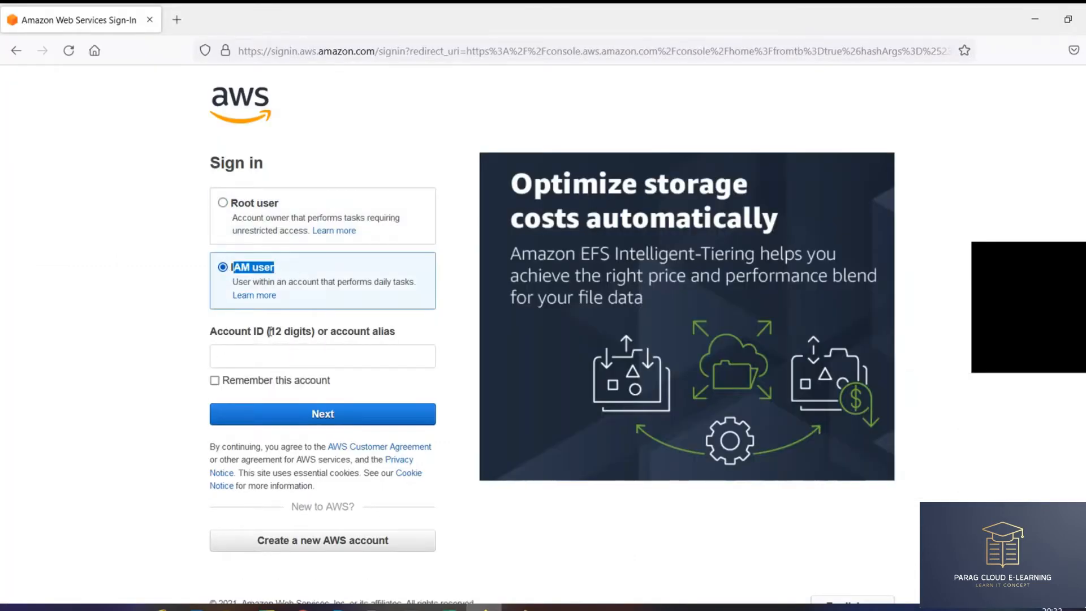
- Note the 12-digit Account ID requirement on the sign-in page, then return to the credentials spreadsheet
left_click_drag(270, 331, 335, 334)
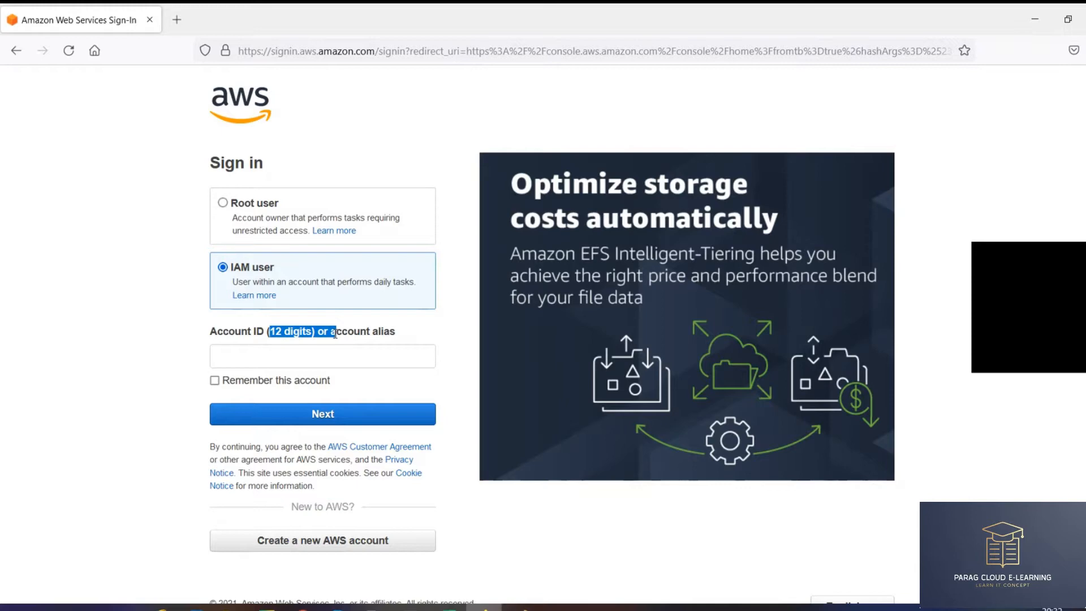
key("alt+Tab")
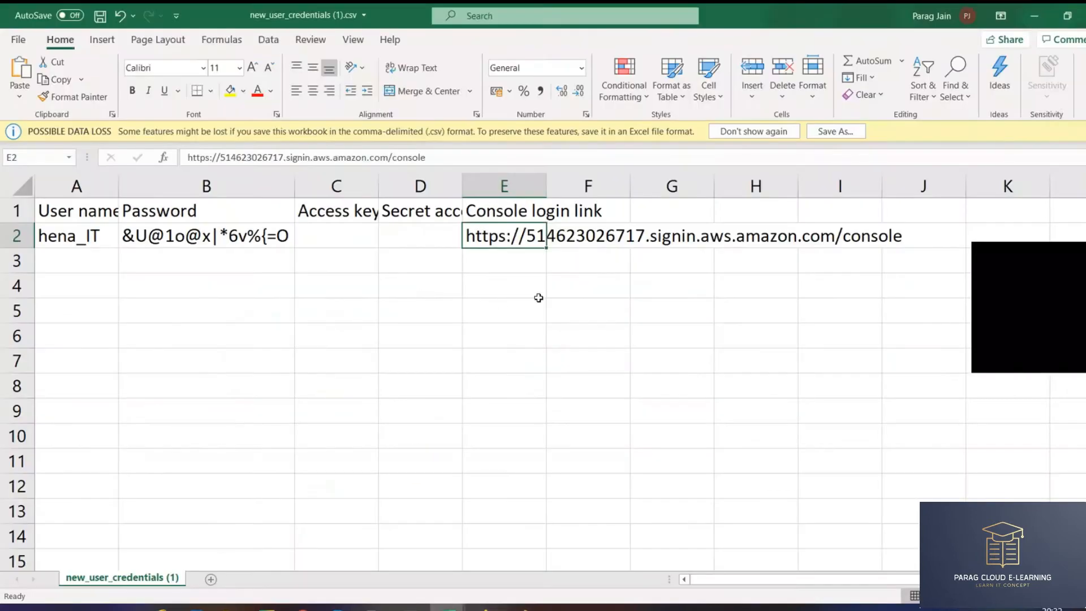
- Autofit column E so the full console login URL in E2 is visible
left_click(527, 281)
left_click(535, 238)
double_click(547, 191)
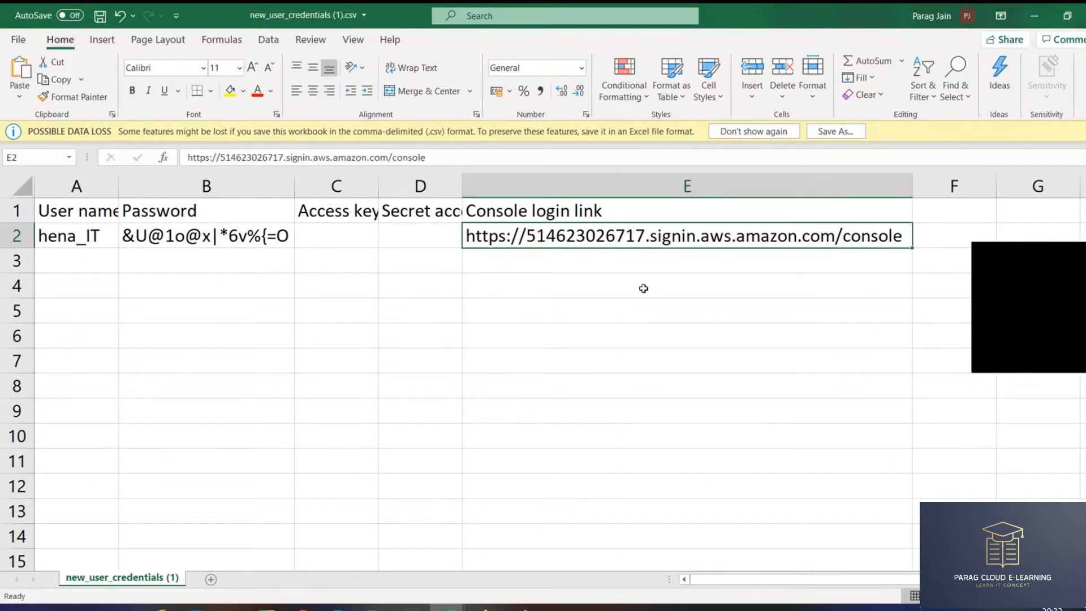
left_click(609, 274)
left_click(700, 234)
- Load the console login link from E2 in the browser to reach the account's sign-in page
key("ctrl+c")
key("alt+Tab")
left_click(452, 51)
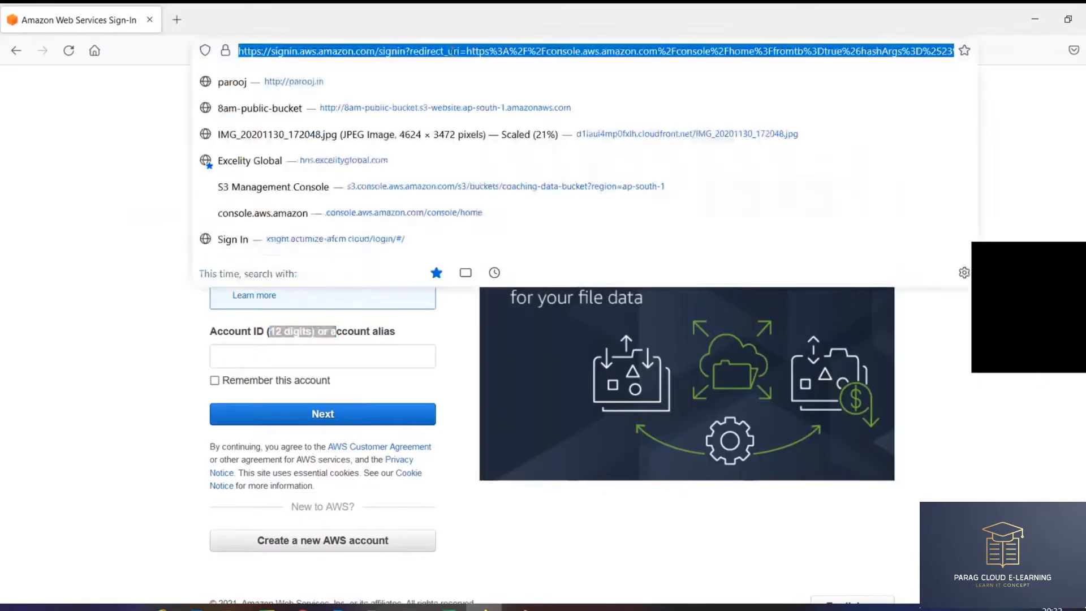
key("ctrl+v")
key("Return")
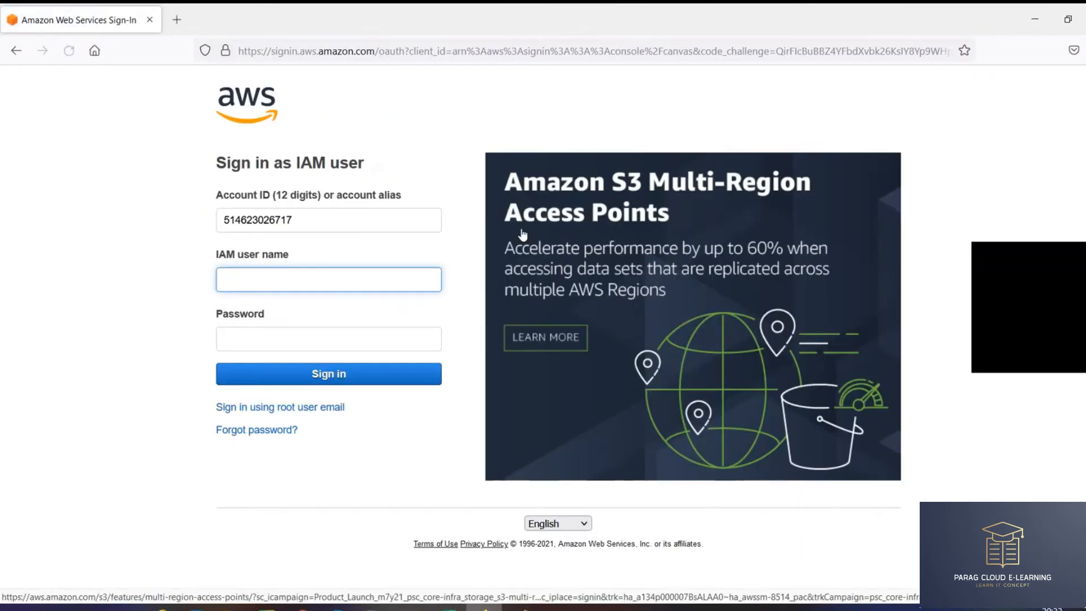
double_click(267, 213)
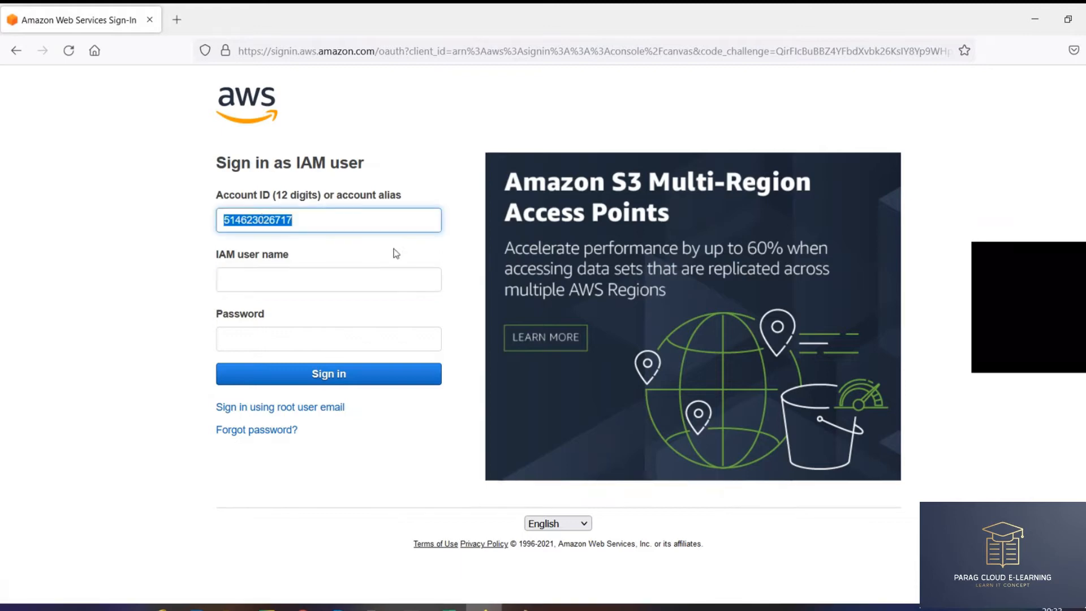
left_click(396, 281)
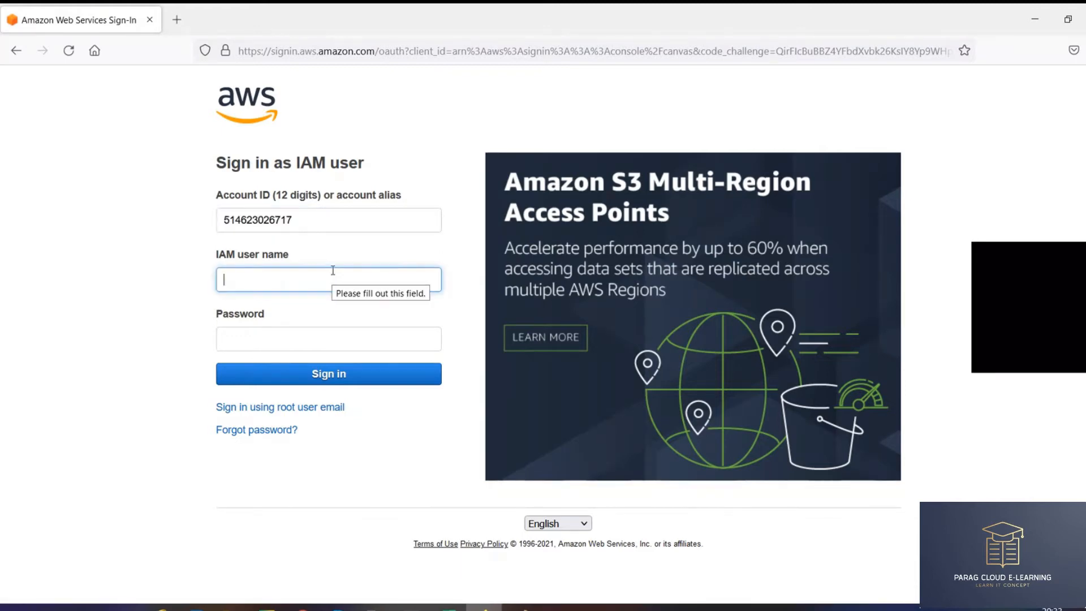
- Copy the user name from cell A2 into the sign-in page, dismissing the browser's save-login prompt
key("alt+Tab")
left_click(564, 283)
left_click(560, 236)
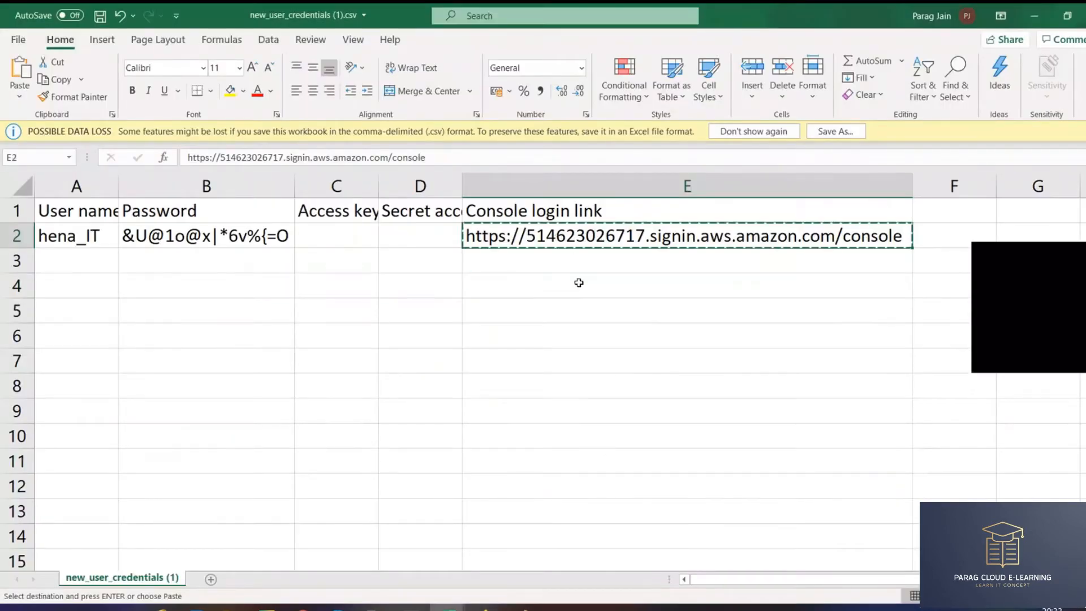
key("Escape")
left_click(550, 214)
left_click(596, 232)
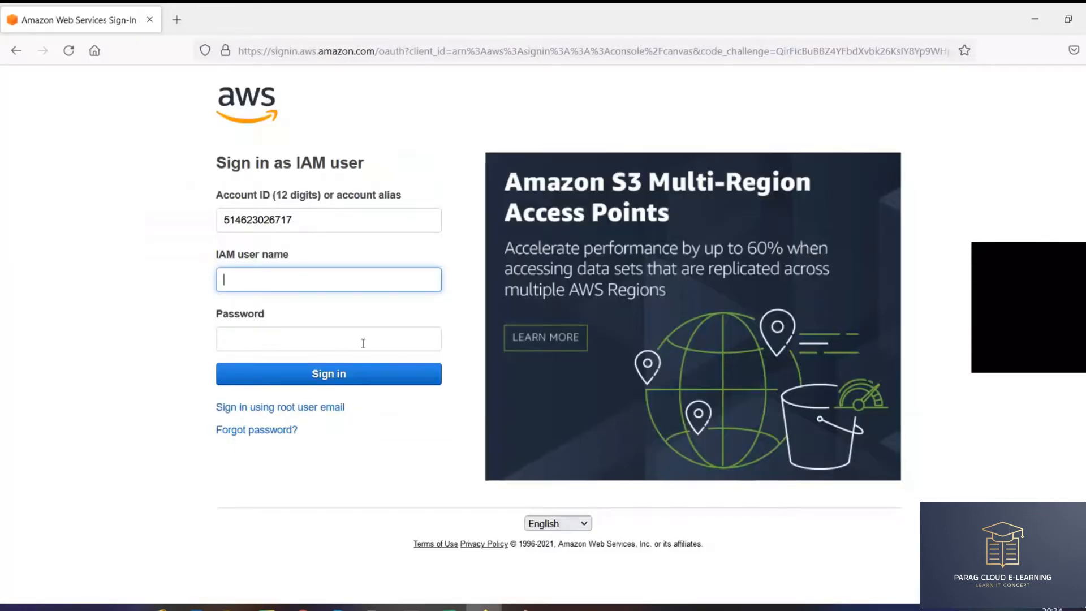
key("alt+Tab")
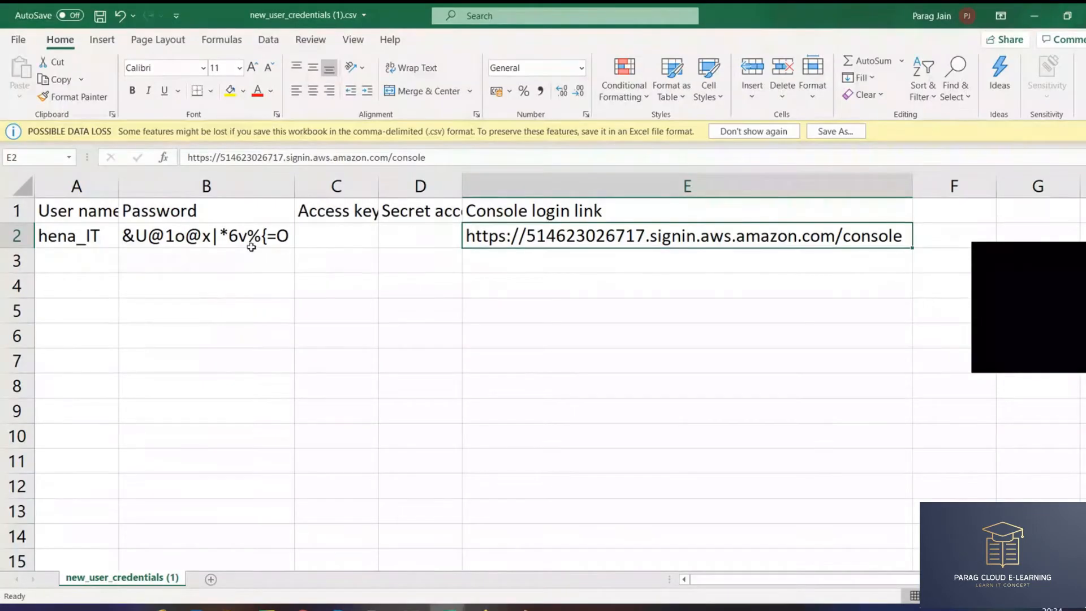
left_click(107, 238)
key("ctrl+c")
key("alt+Tab")
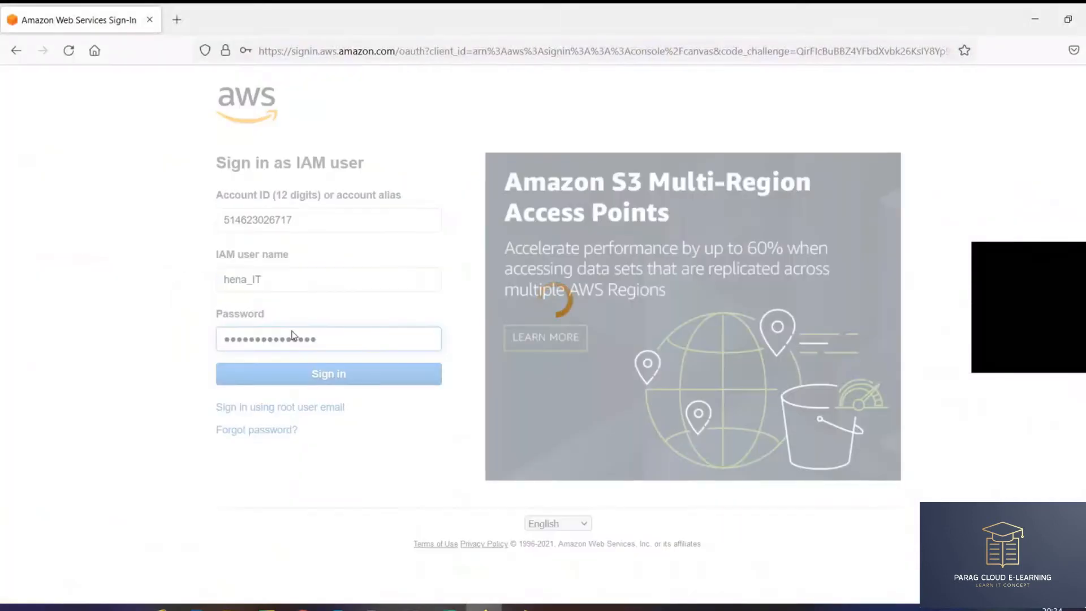
left_click(439, 234)
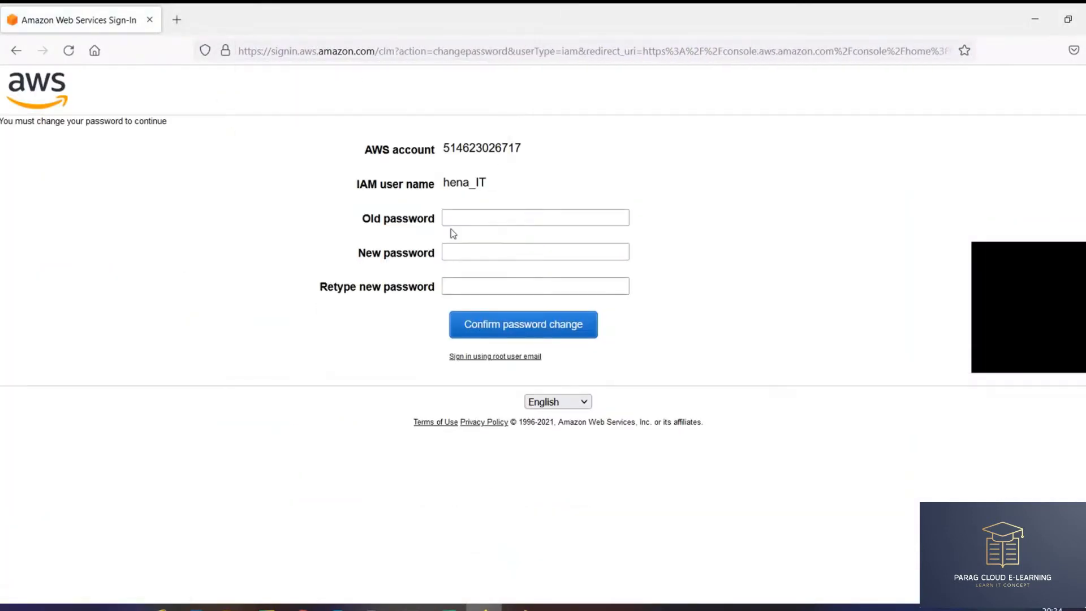
- Change the new user's password, pasting the generated password as the old one and entering a new one twice
left_click(475, 218)
key("ctrl+v")
key("Tab")
type("**********")
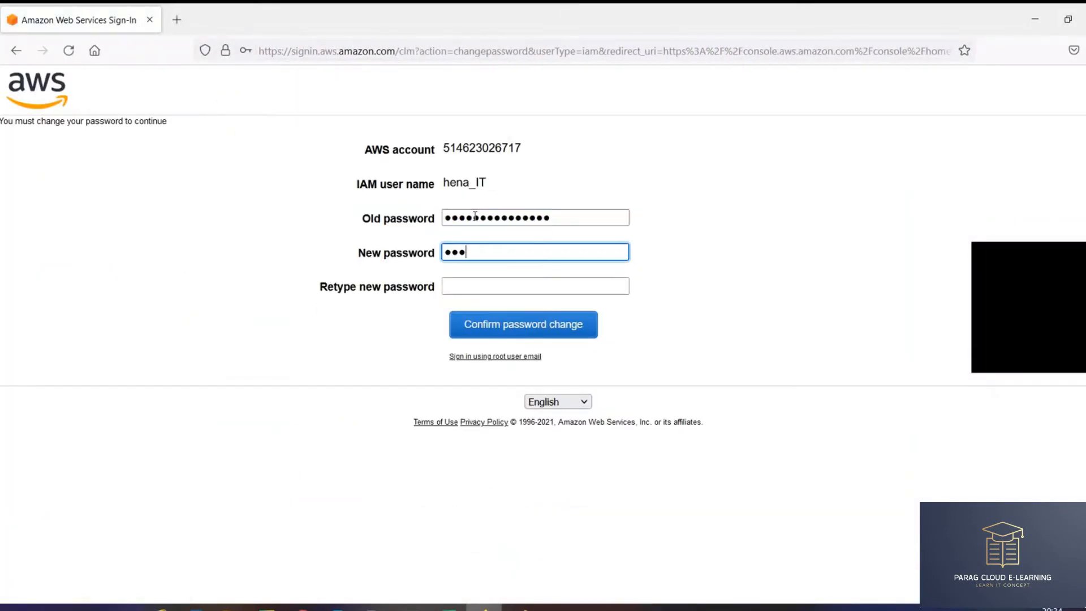
key("Tab")
type("**********")
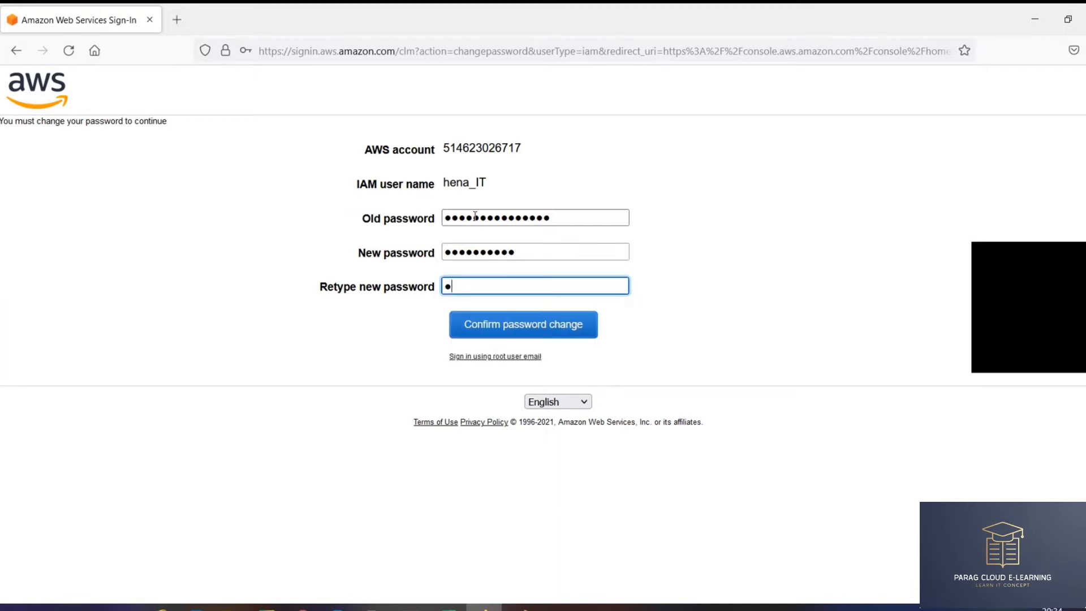
key("Return")
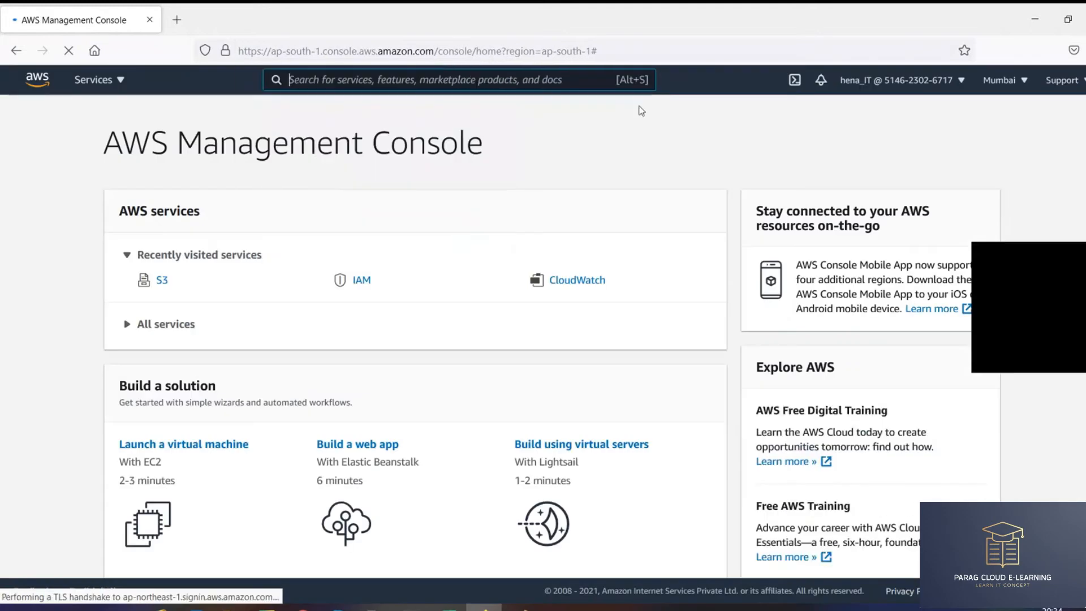
- Confirm the signed-in IAM user in the account menu and open the IAM dashboard
left_click(898, 79)
triple_click(884, 115)
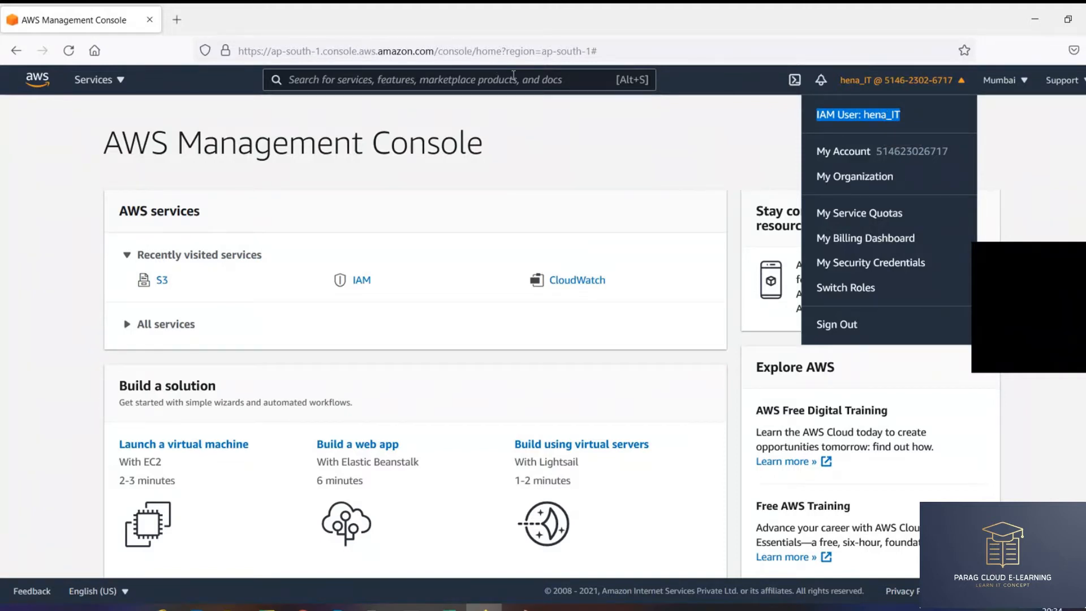
left_click(362, 281)
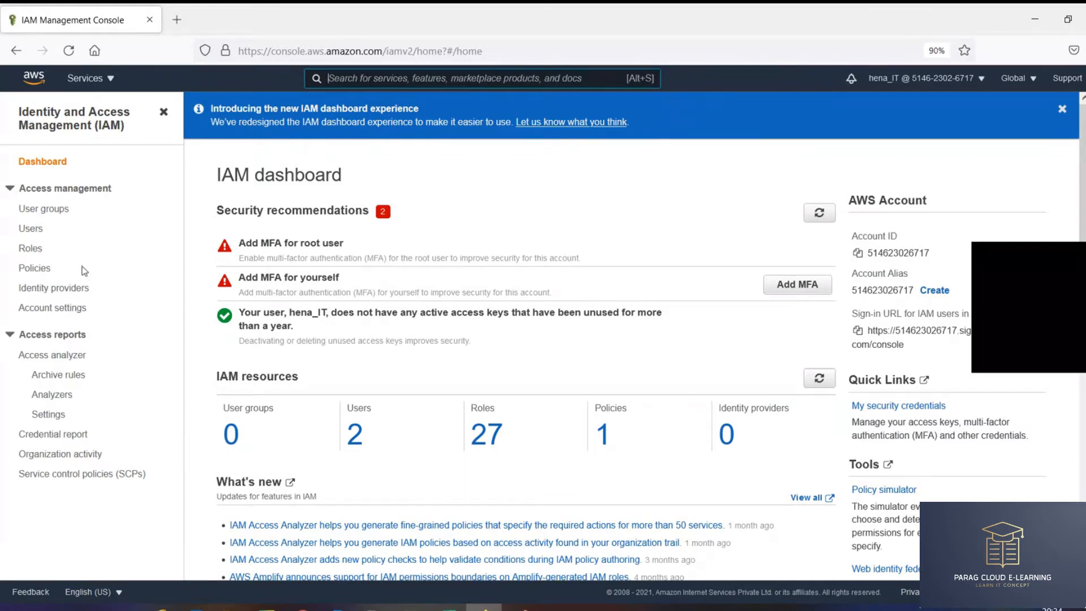
- Open the IAM Users list showing both users
left_click(50, 230)
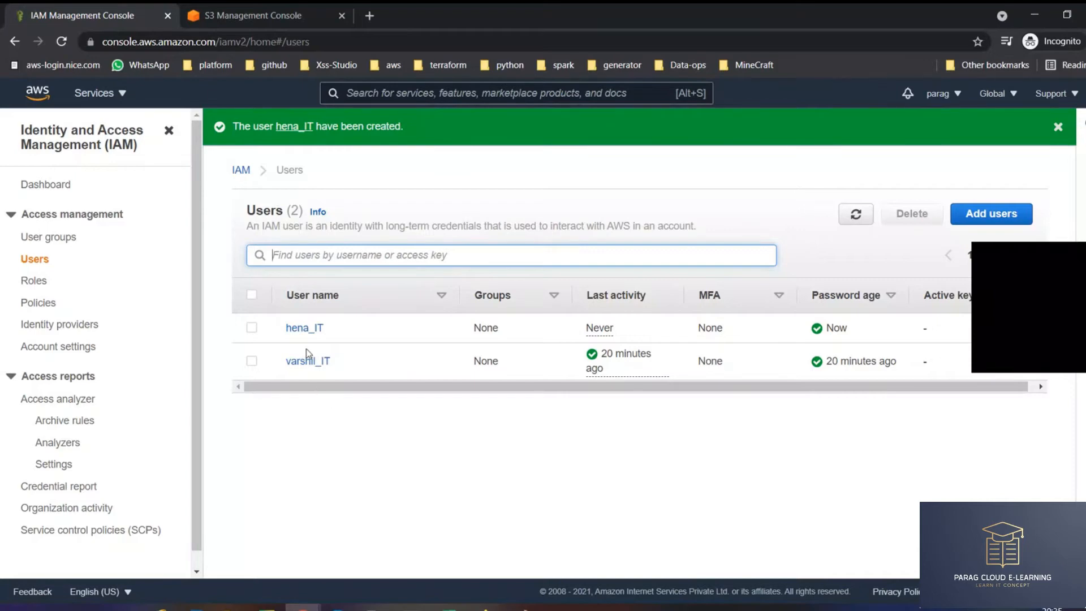
- Open hena_IT's details and choose to attach existing policies directly
left_click(304, 331)
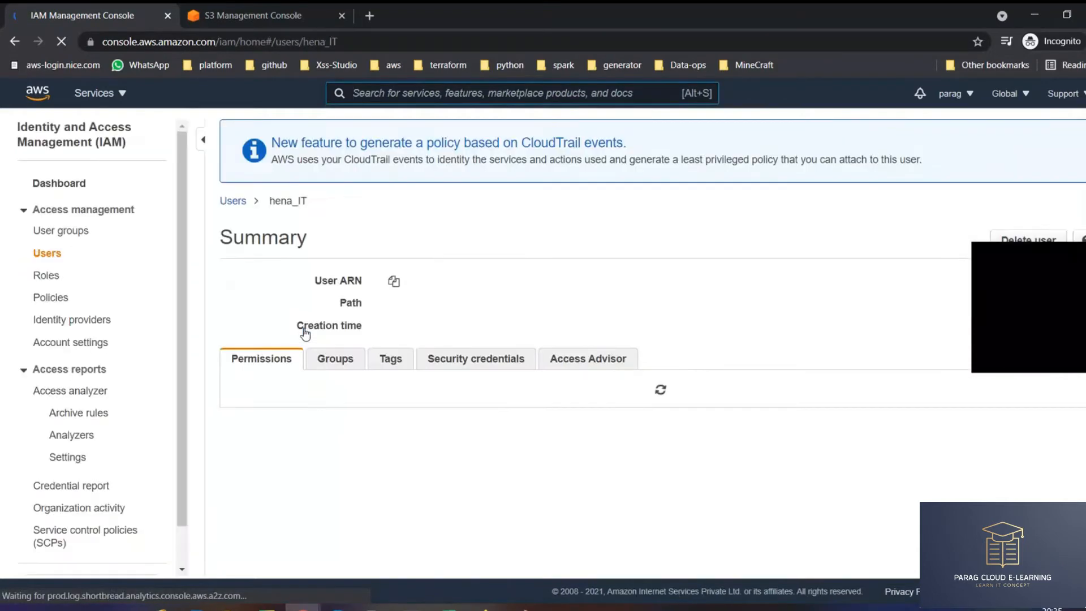
left_click(277, 432)
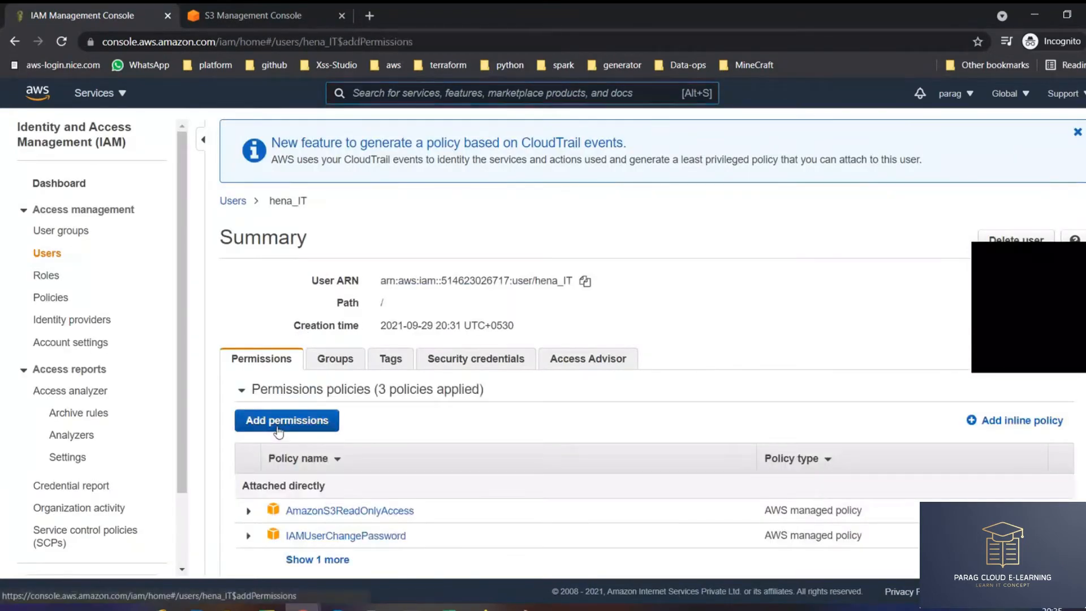
left_click(475, 257)
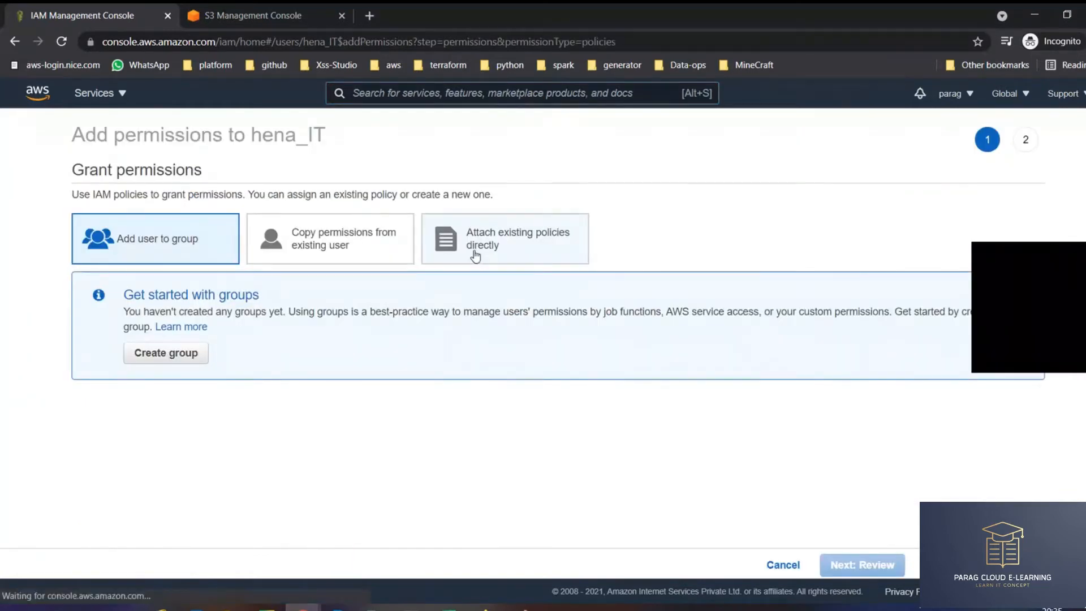
left_click(340, 236)
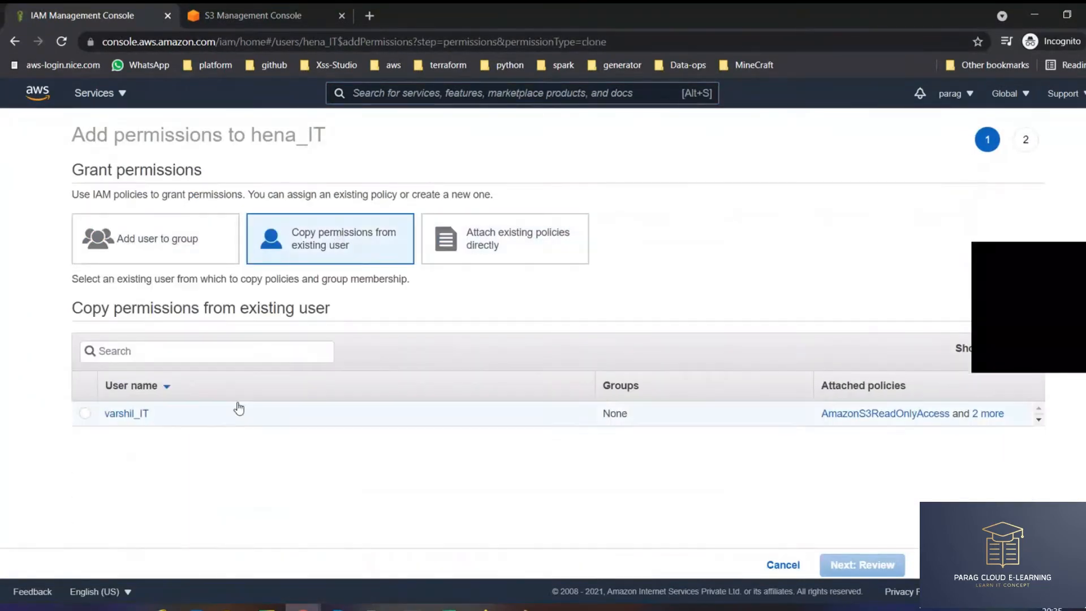
left_click(485, 232)
- Search 'admin', attach AdministratorAccess to hena_IT, and show all four attached policies
left_click(346, 317)
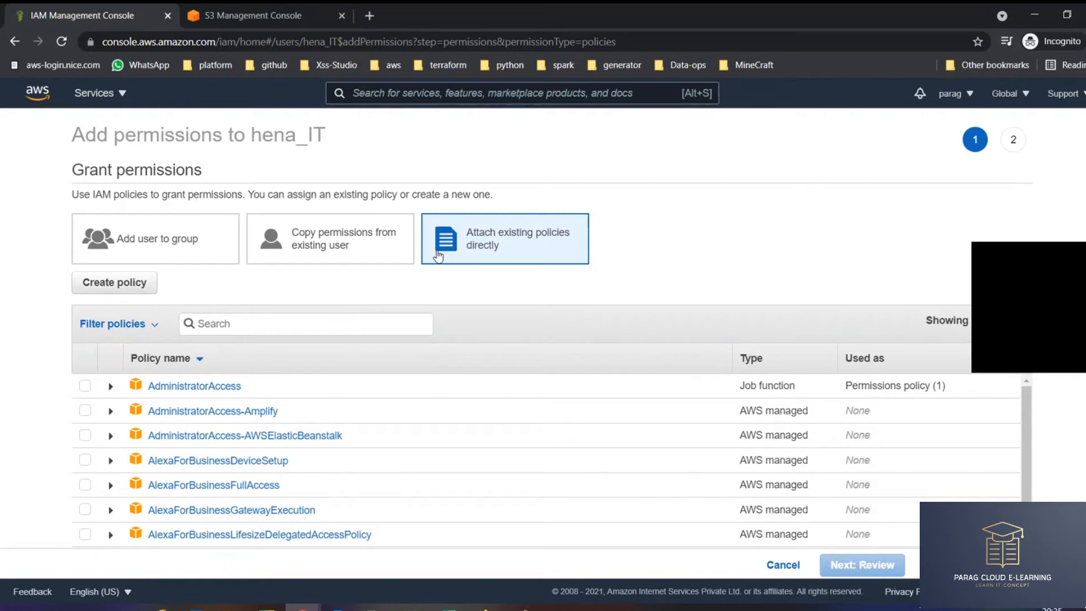
type("admin")
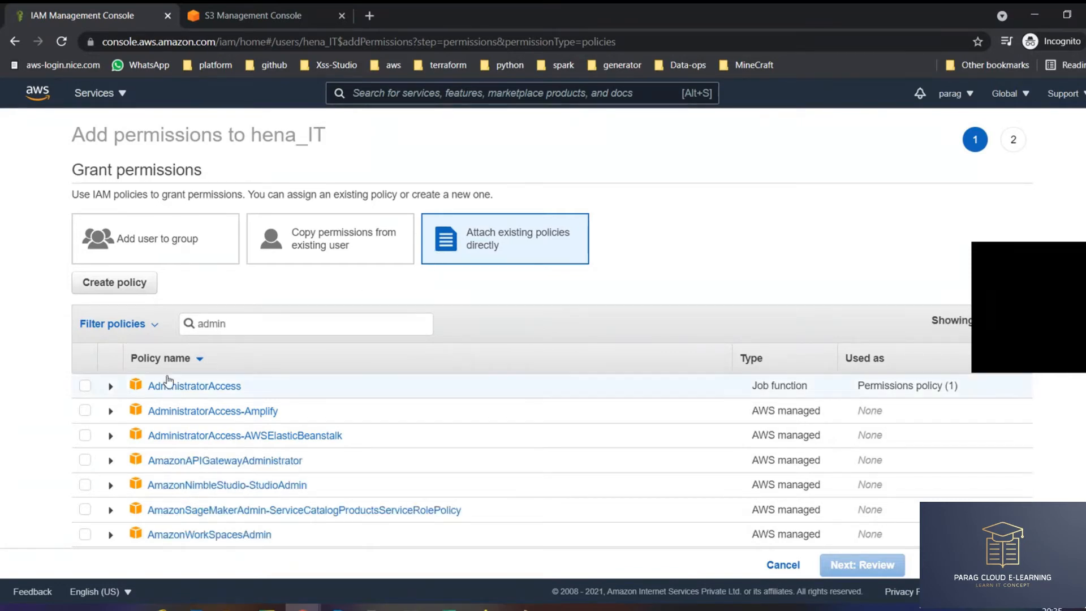
left_click(85, 385)
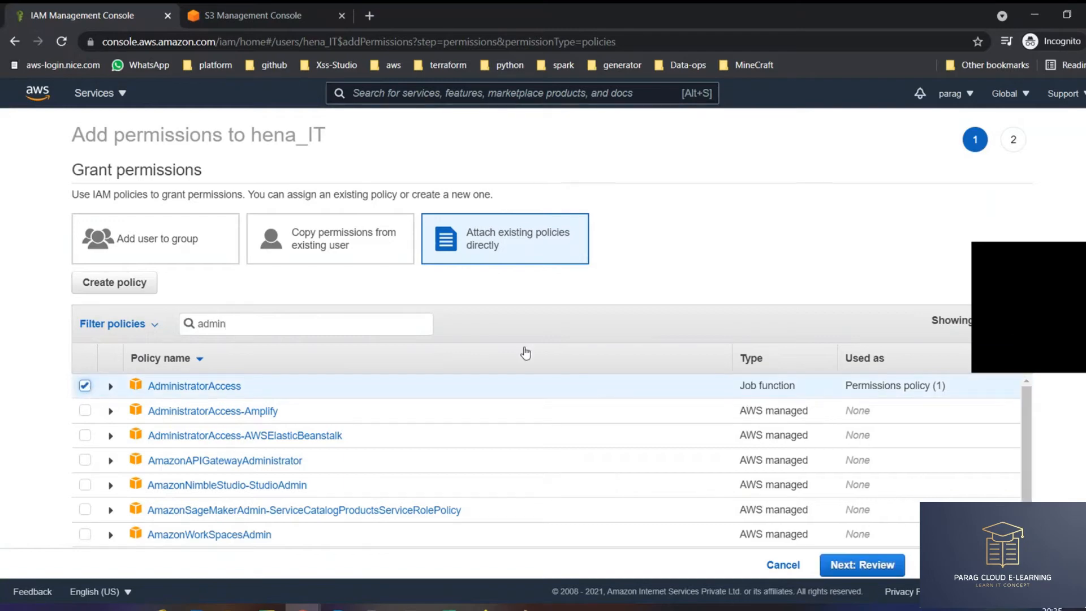
left_click(863, 565)
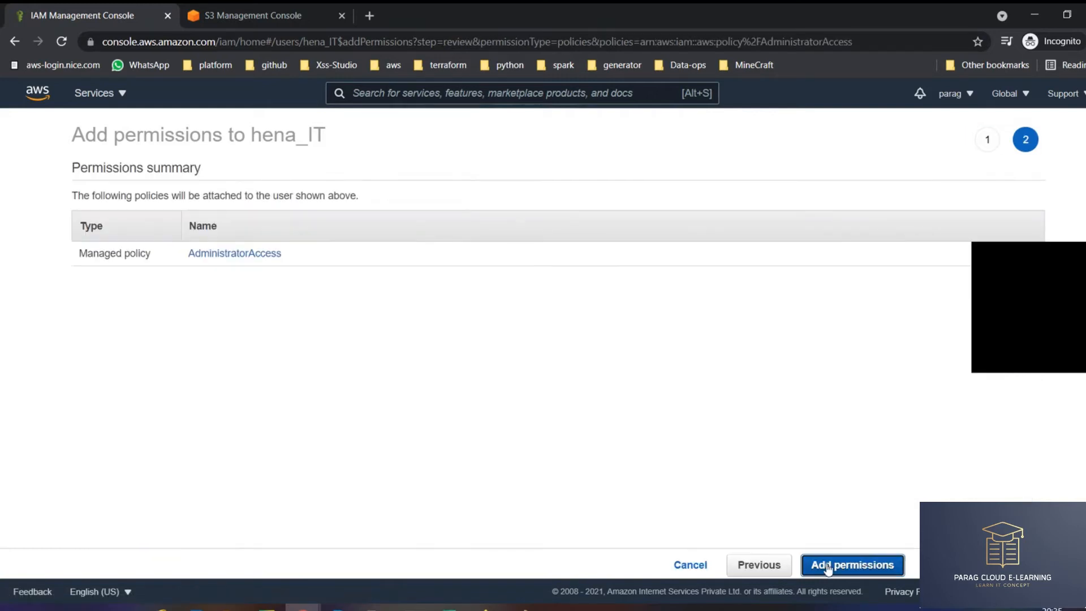
left_click(853, 565)
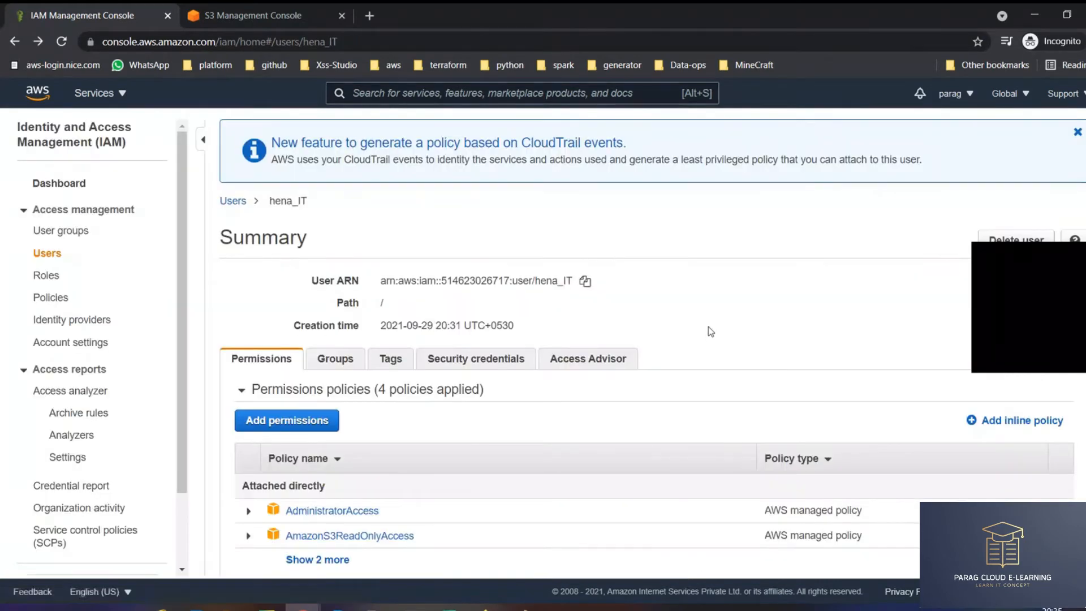
scroll(308, 348, "down", 4)
left_click(308, 346)
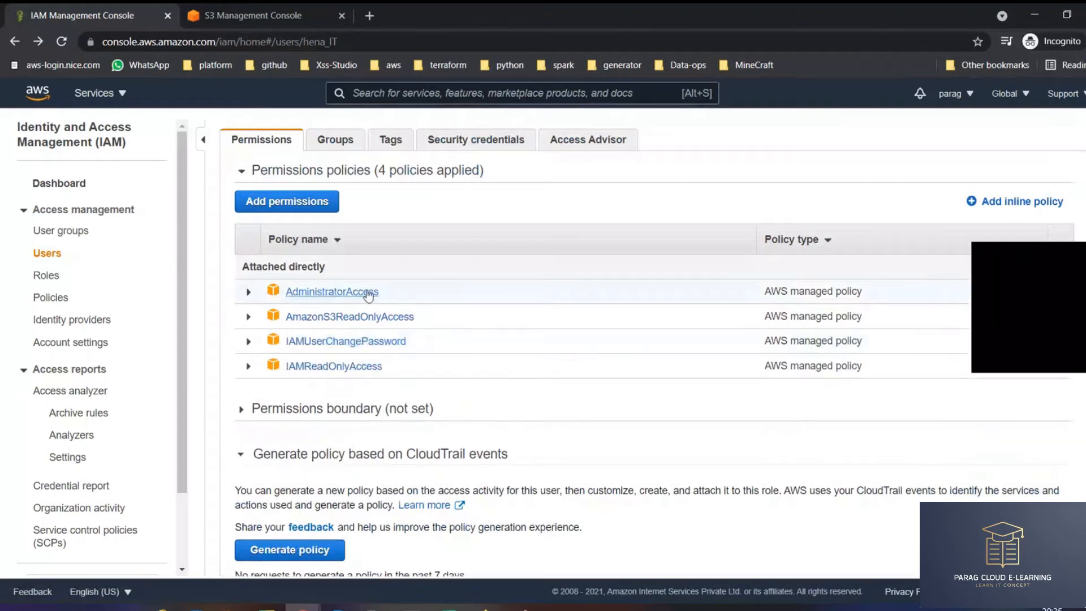
double_click(288, 295)
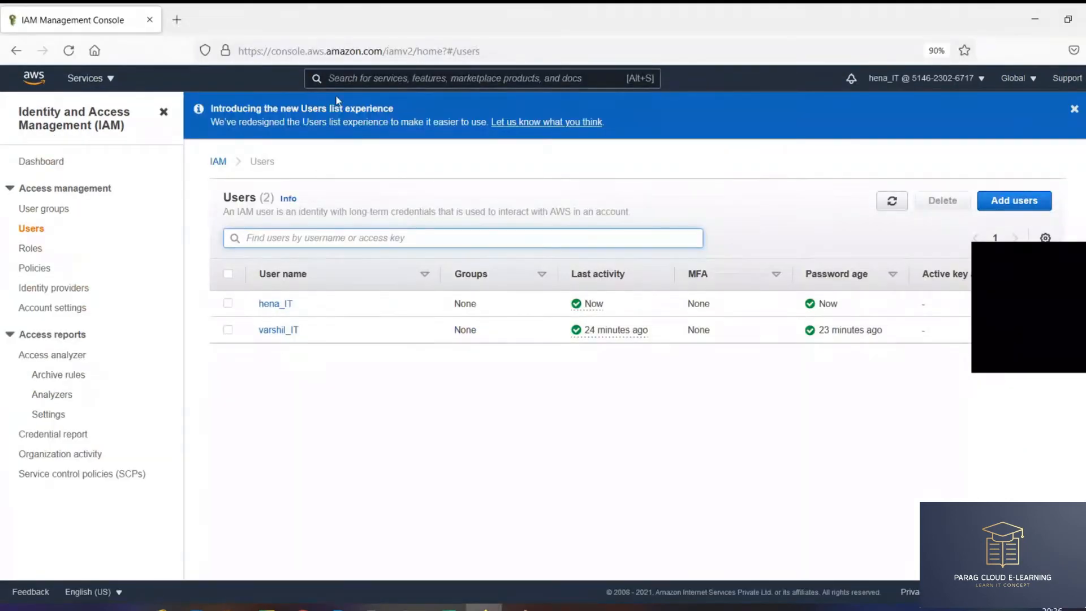
- Search 'ec' to open the EC2 dashboard, then search 'iam' to return to IAM
left_click(336, 79)
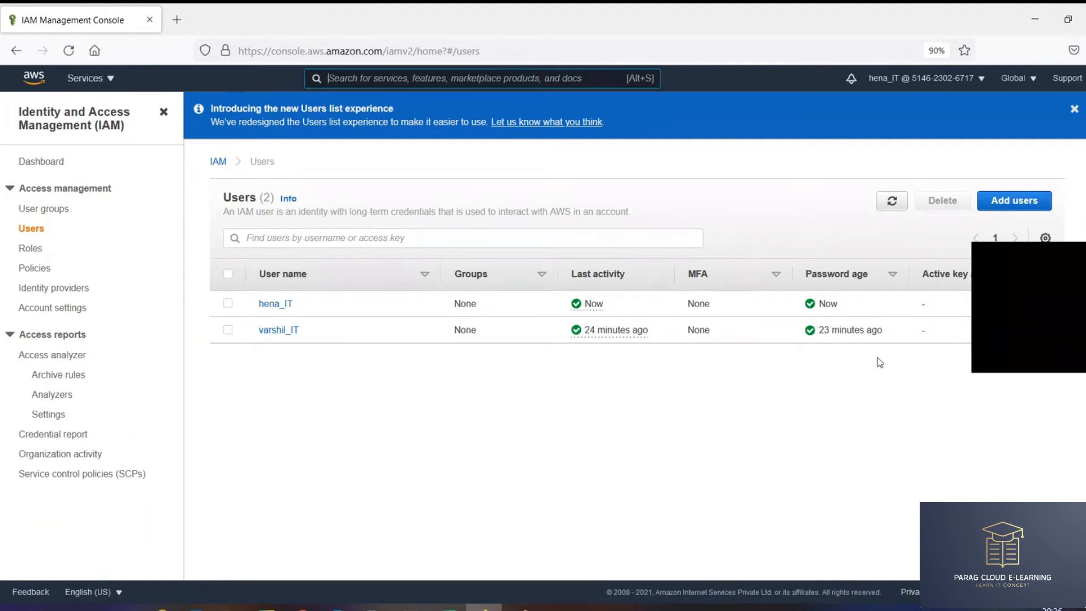
type("ec2")
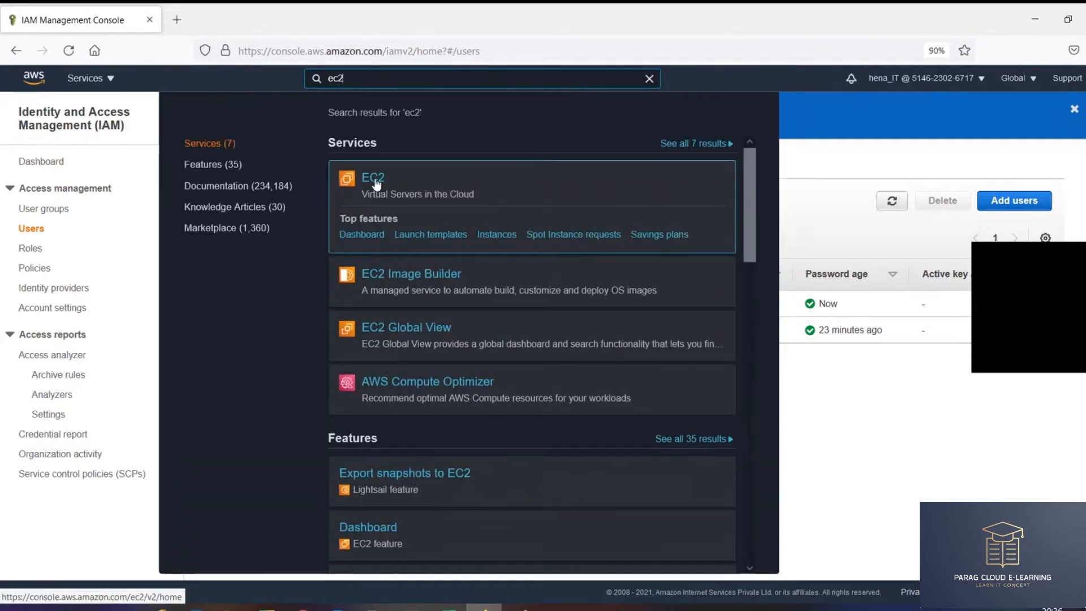
left_click(373, 180)
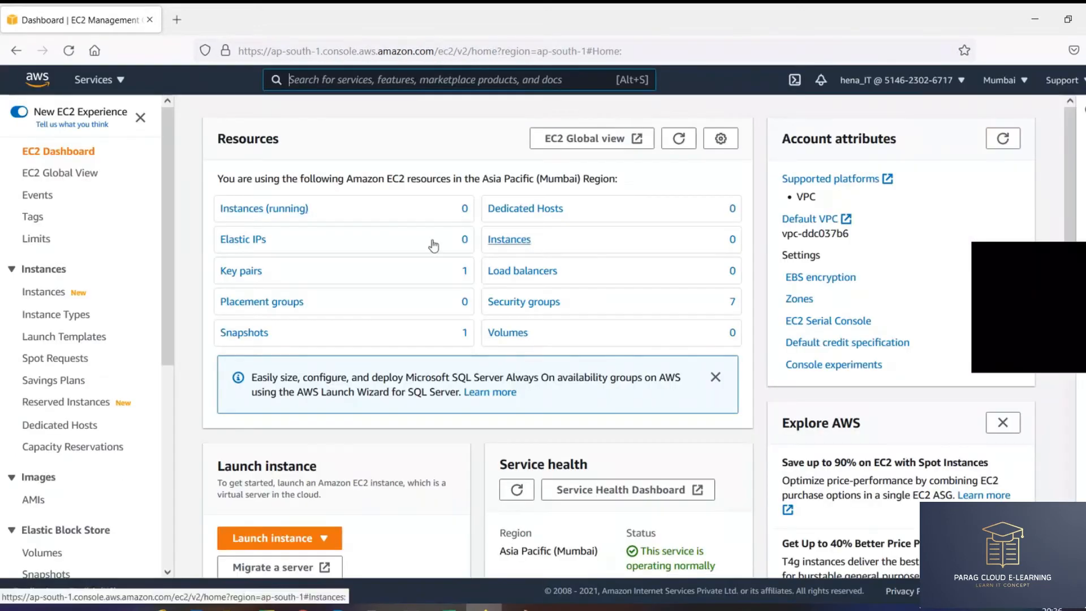
type("iam")
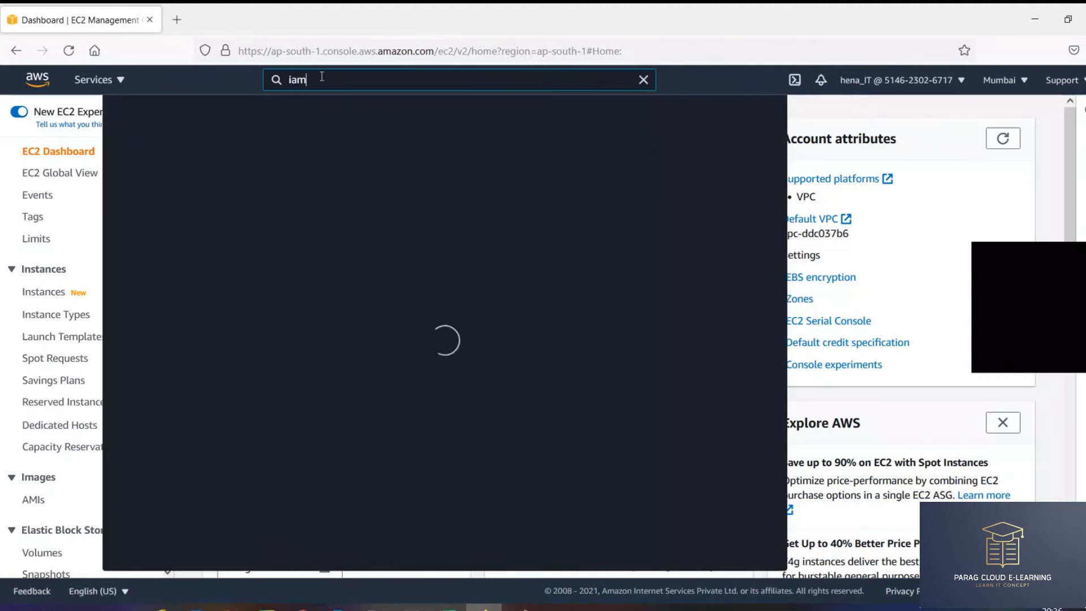
left_click(336, 192)
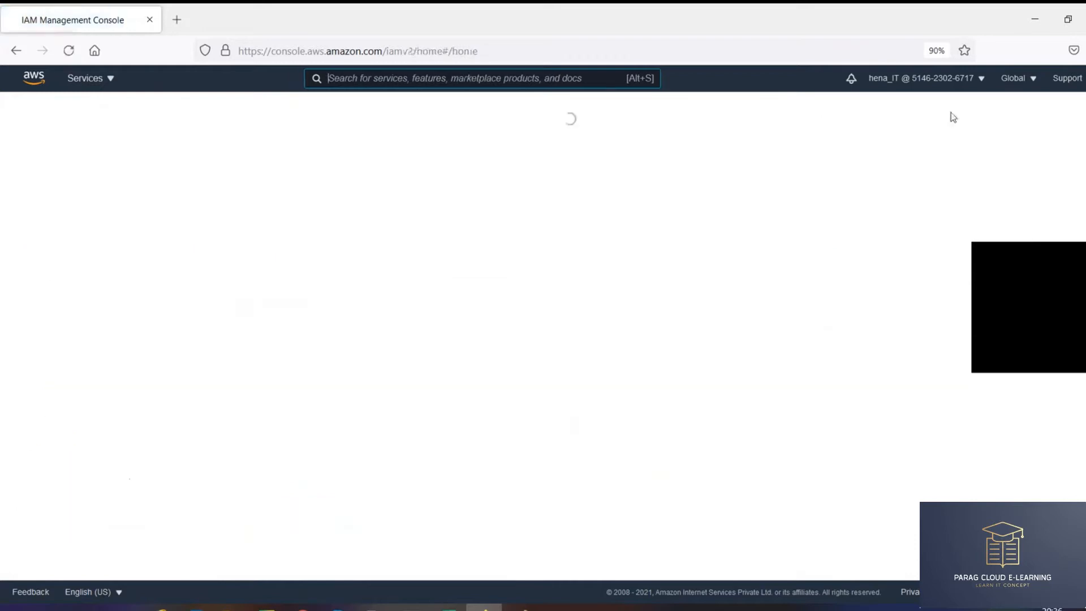
- Check the signed-in IAM user, then start Add users from the Users list
left_click(922, 78)
triple_click(904, 111)
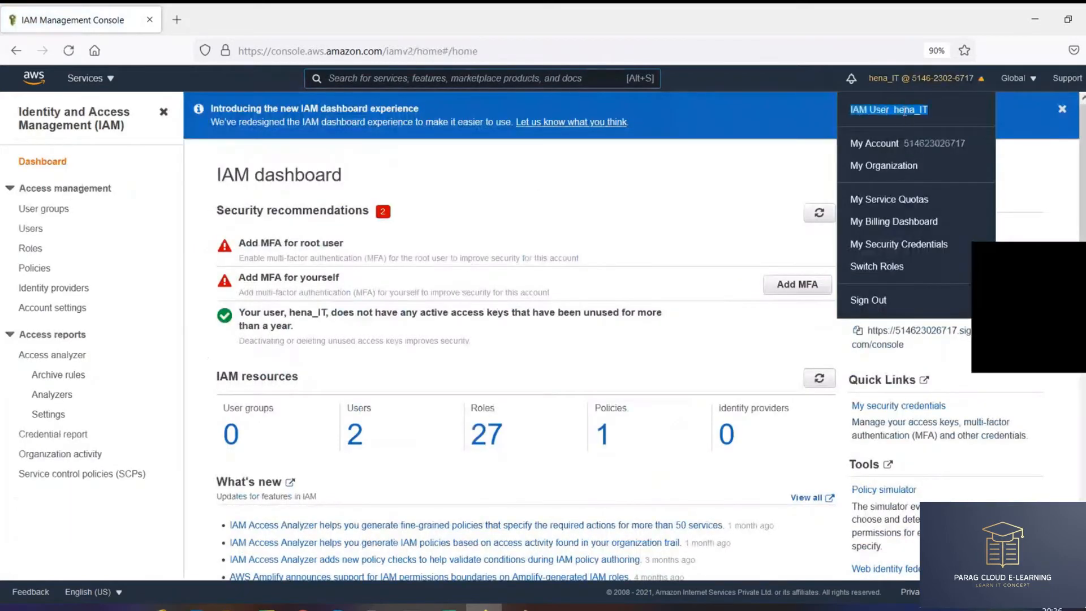
left_click(36, 232)
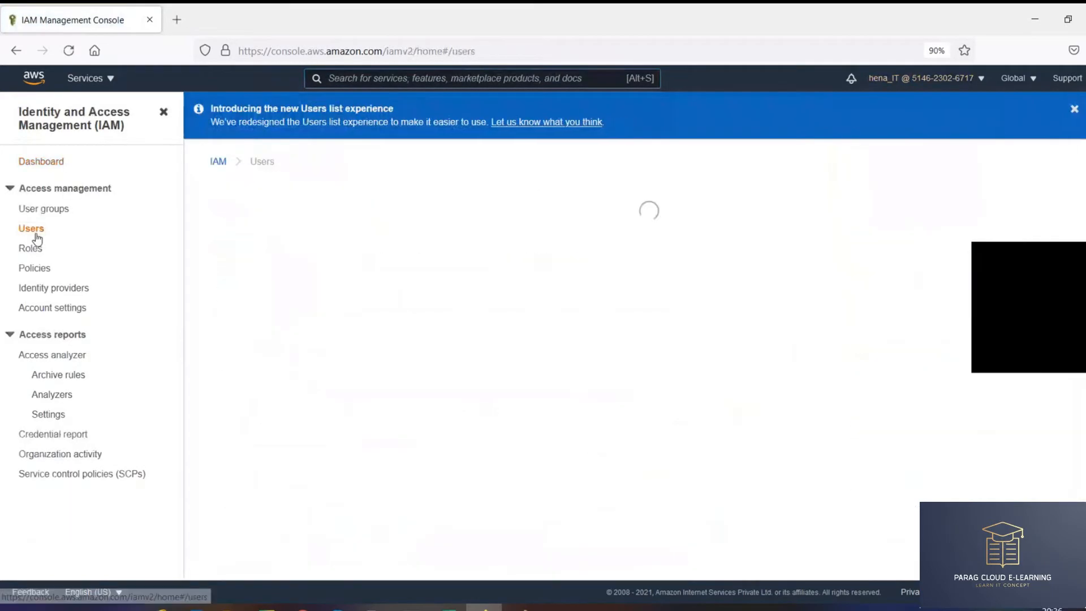
left_click(1004, 203)
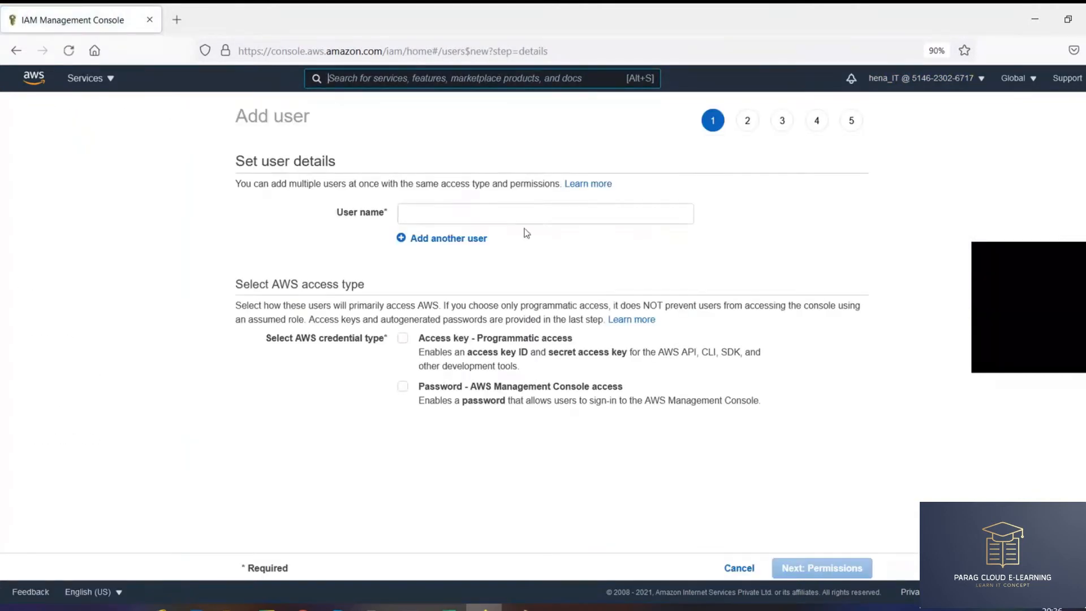
- Create user 'test' with AWS Management Console password access, then close the wizard
left_click(492, 210)
type("test")
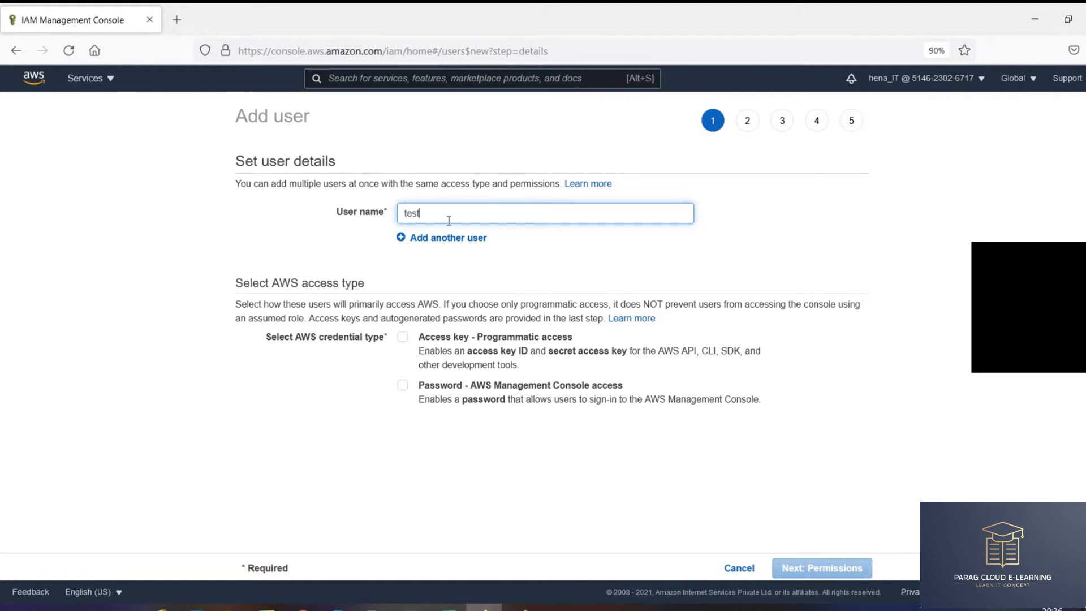
left_click(456, 385)
left_click(823, 571)
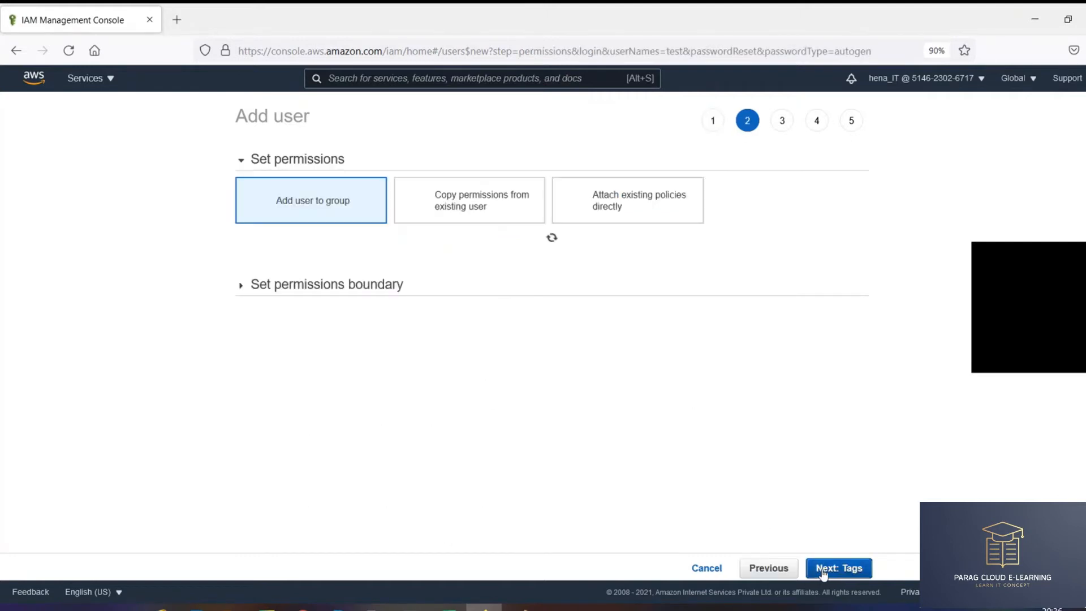
left_click(823, 570)
left_click(837, 568)
left_click(837, 568)
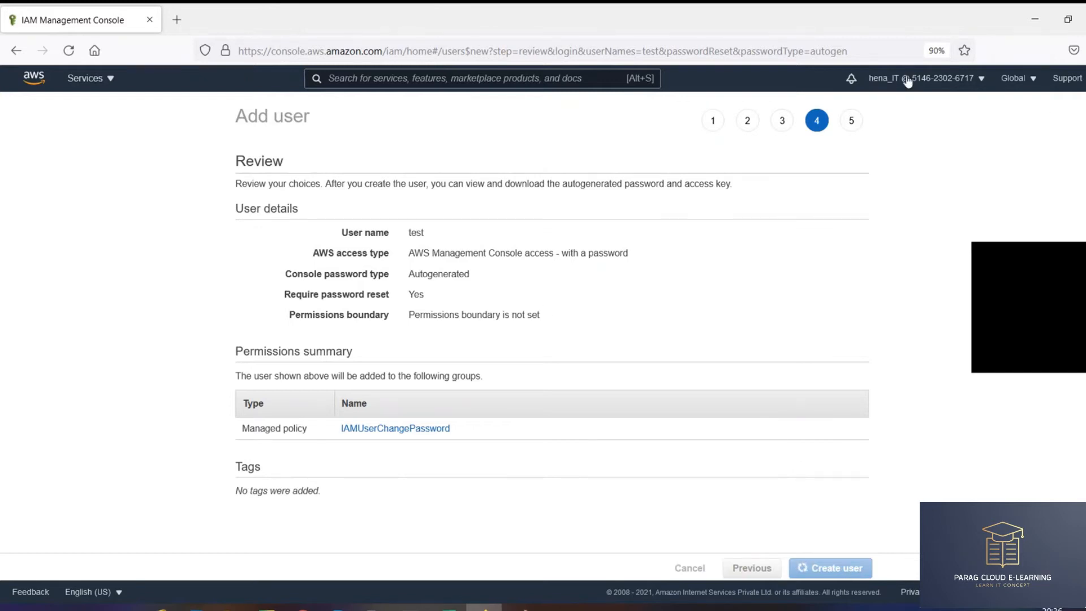
left_click_drag(236, 195, 839, 238)
left_click(843, 213)
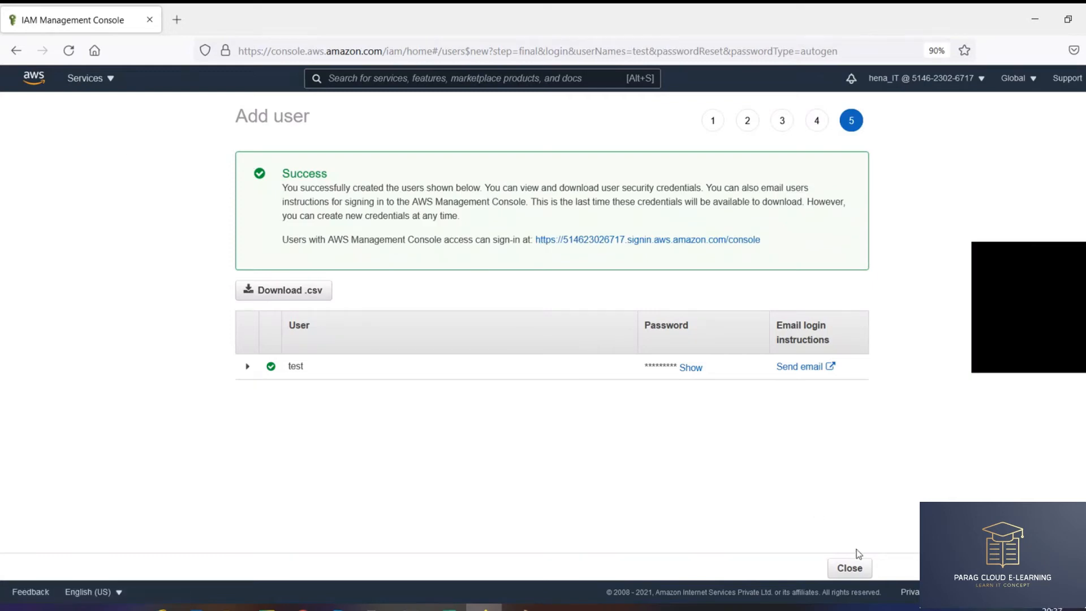
left_click(850, 568)
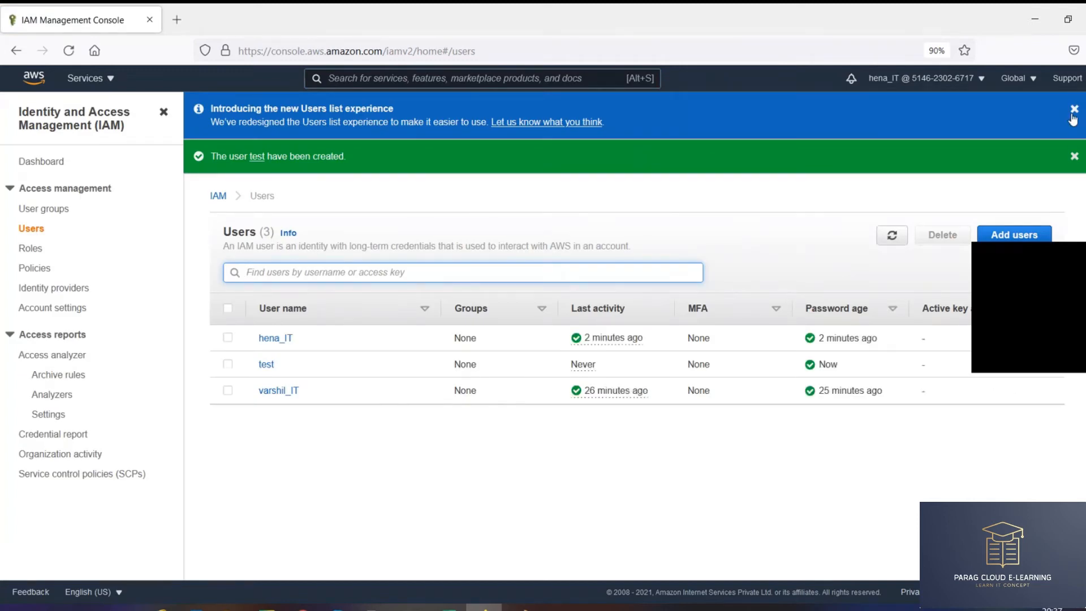
- Dismiss the two Users page banners and open hena_IT's summary
left_click(1074, 110)
left_click(1073, 112)
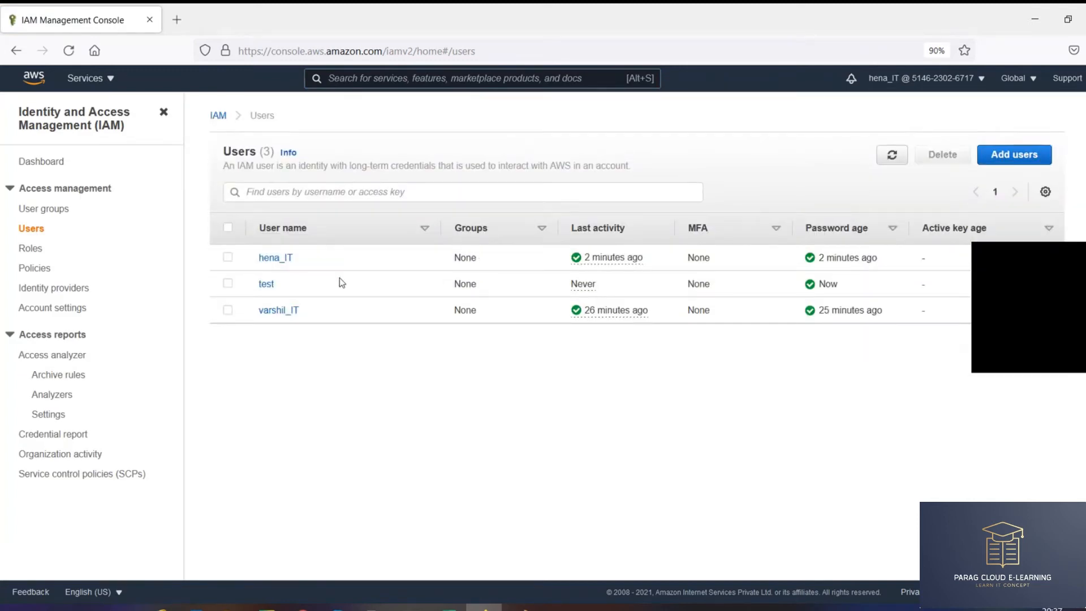
left_click_drag(296, 258, 253, 258)
left_click(277, 262)
- Collapse and re-expand the Permissions policies list, highlighting the count of four policies
double_click(252, 351)
left_click(250, 352)
left_click(250, 352)
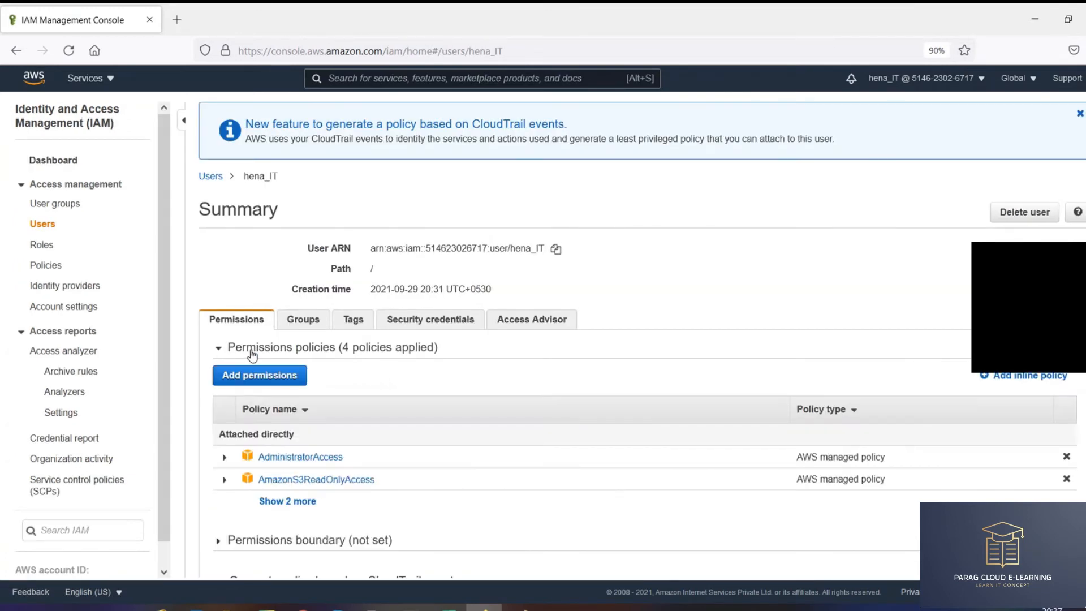
left_click_drag(344, 348, 434, 347)
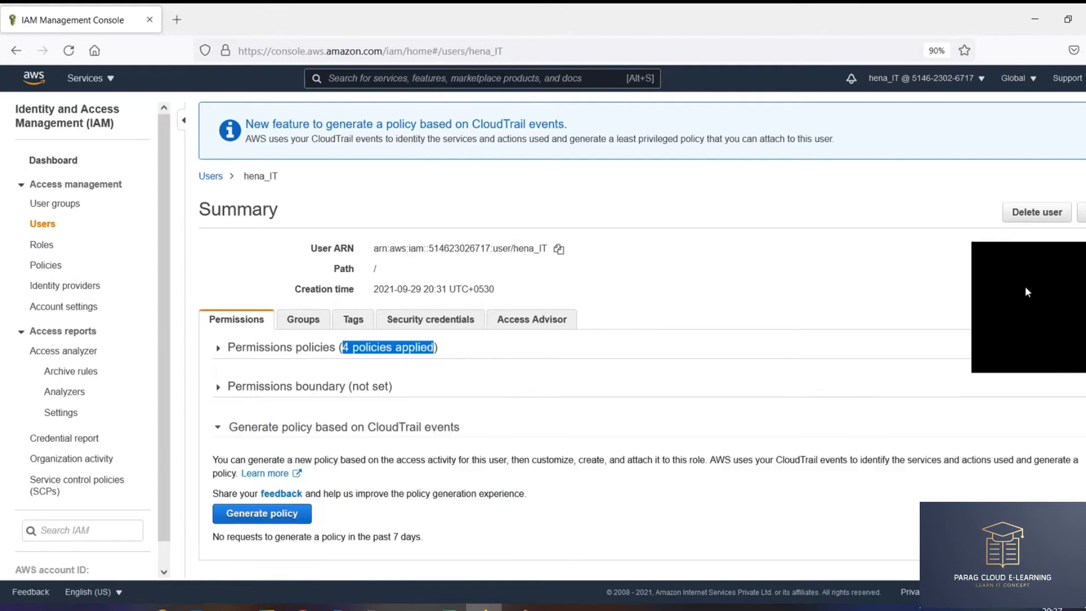
left_click_drag(1048, 253, 1071, 12)
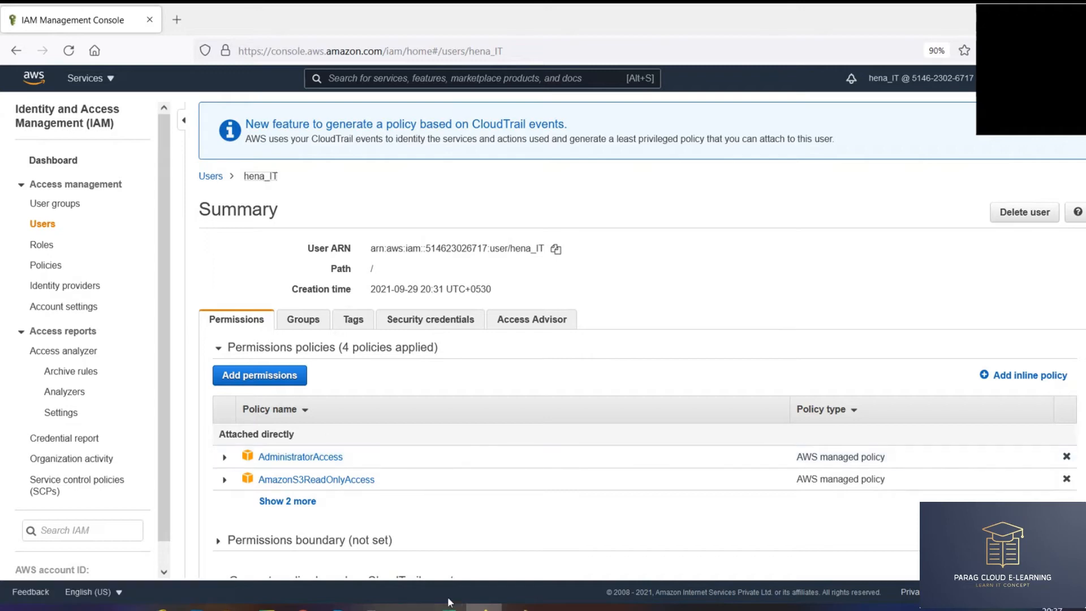
- Return to the account owner's session, open Users, and check the account details
left_click(303, 607)
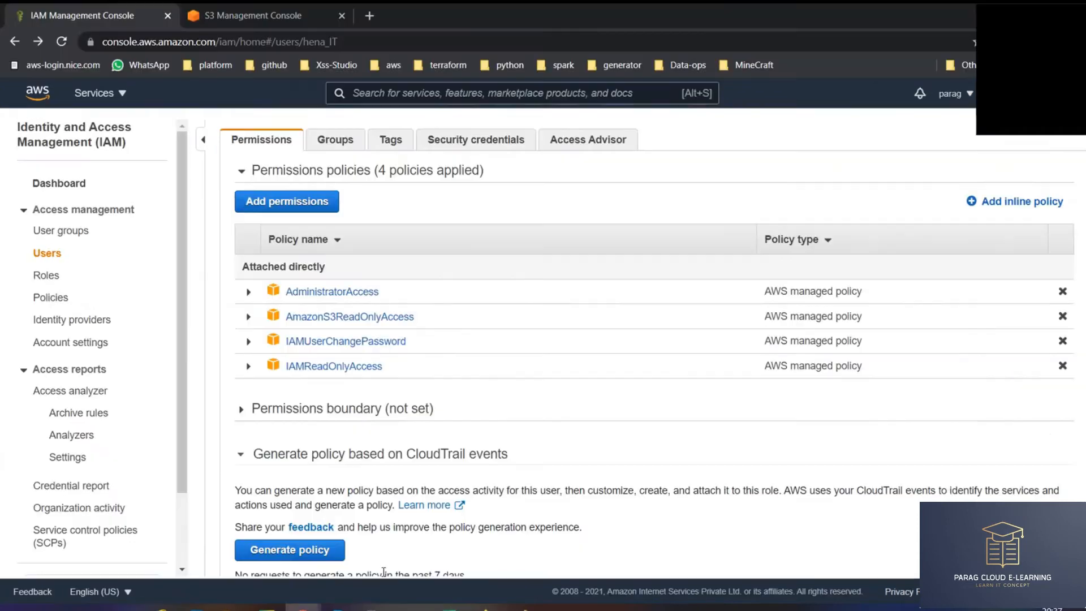
left_click(52, 252)
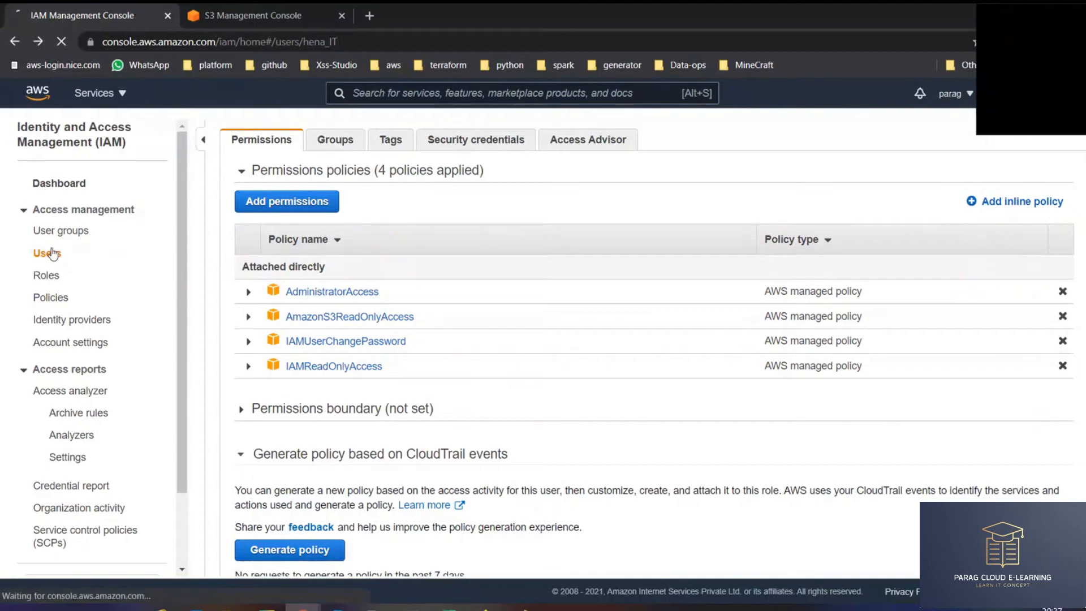
left_click(943, 107)
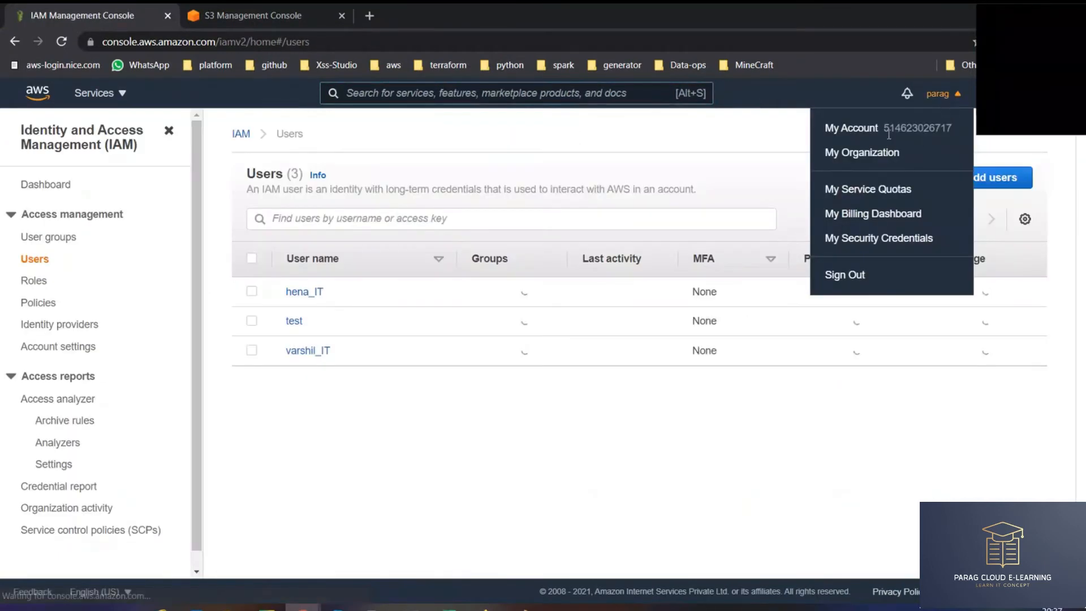
left_click_drag(840, 128, 952, 128)
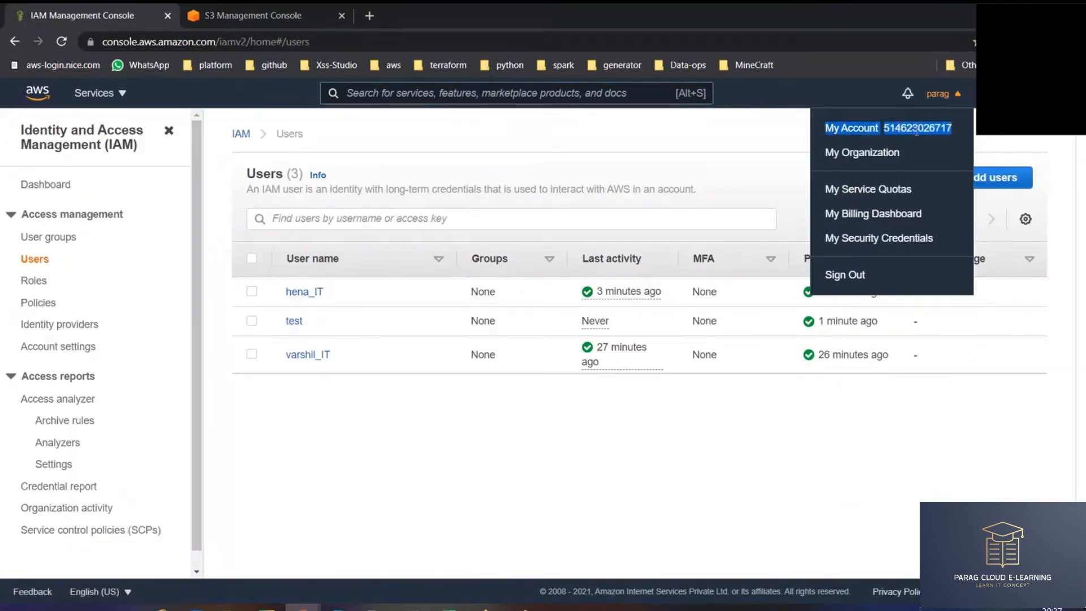
left_click(598, 481)
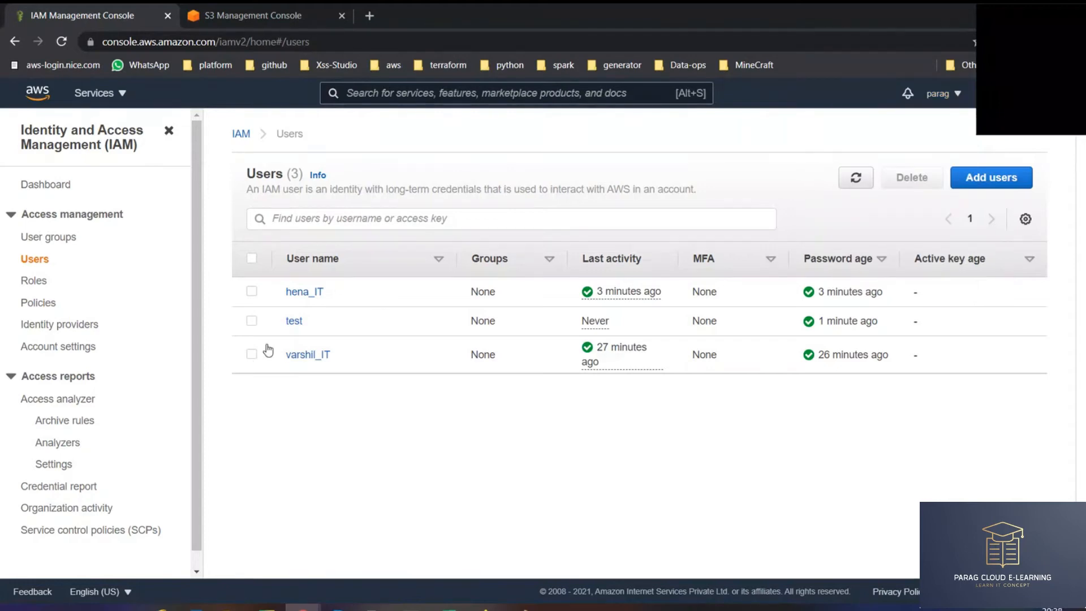
- Open test's Security credentials and highlight the Console password Enabled status
left_click(295, 322)
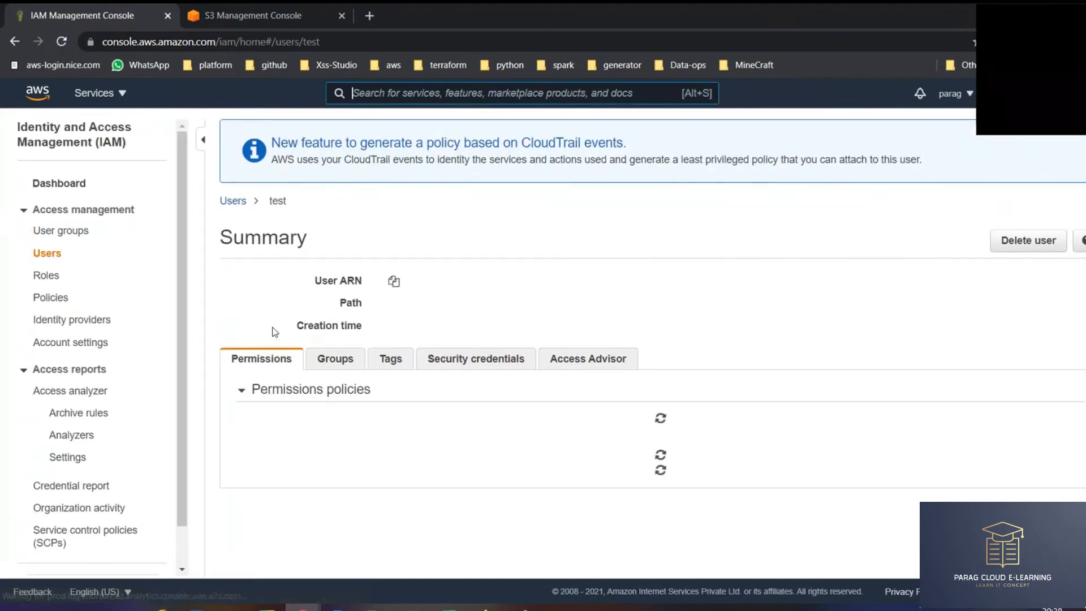
scroll(409, 330, "down", 2)
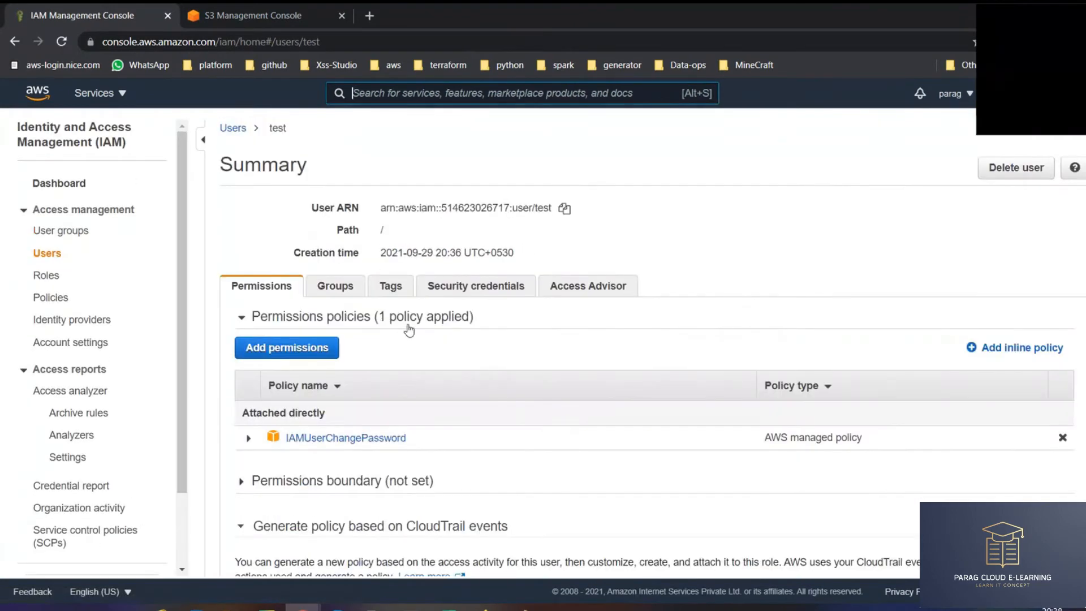
left_click(475, 286)
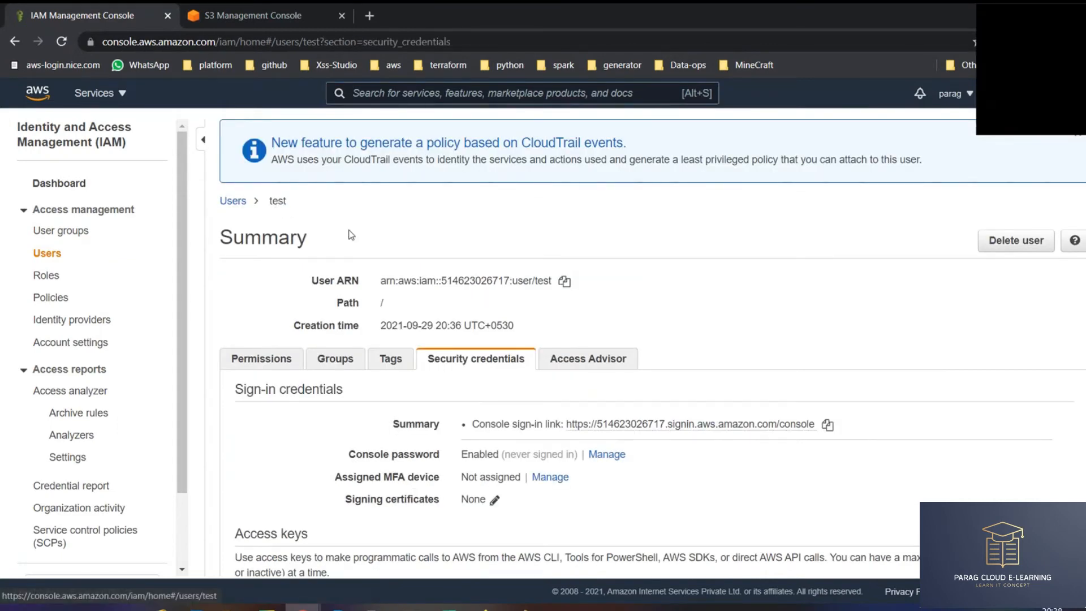
scroll(490, 365, "down", 3)
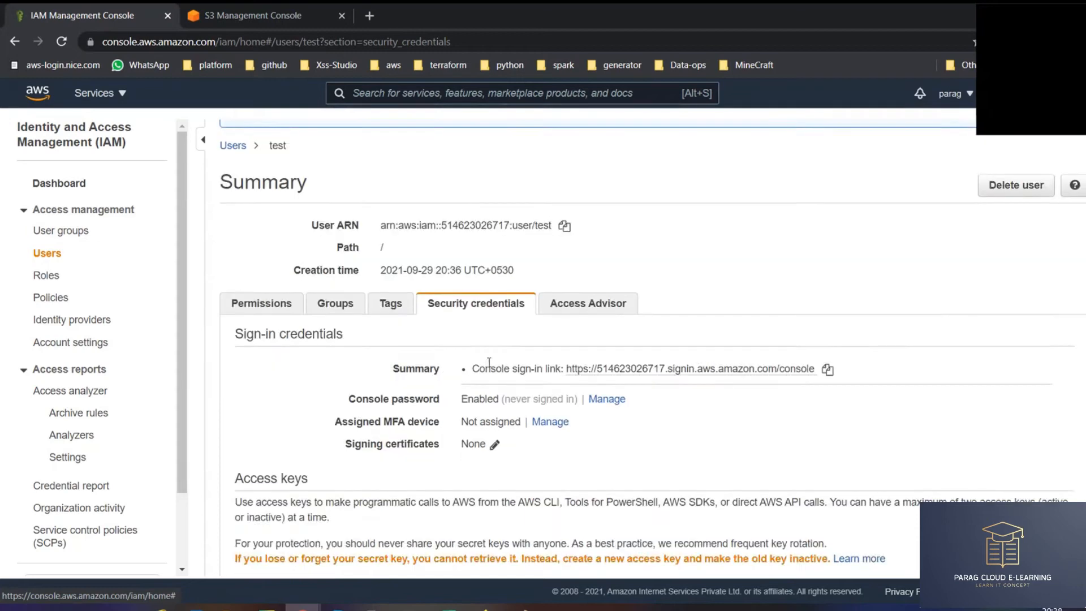
scroll(380, 272, "down", 5)
scroll(380, 273, "up", 5)
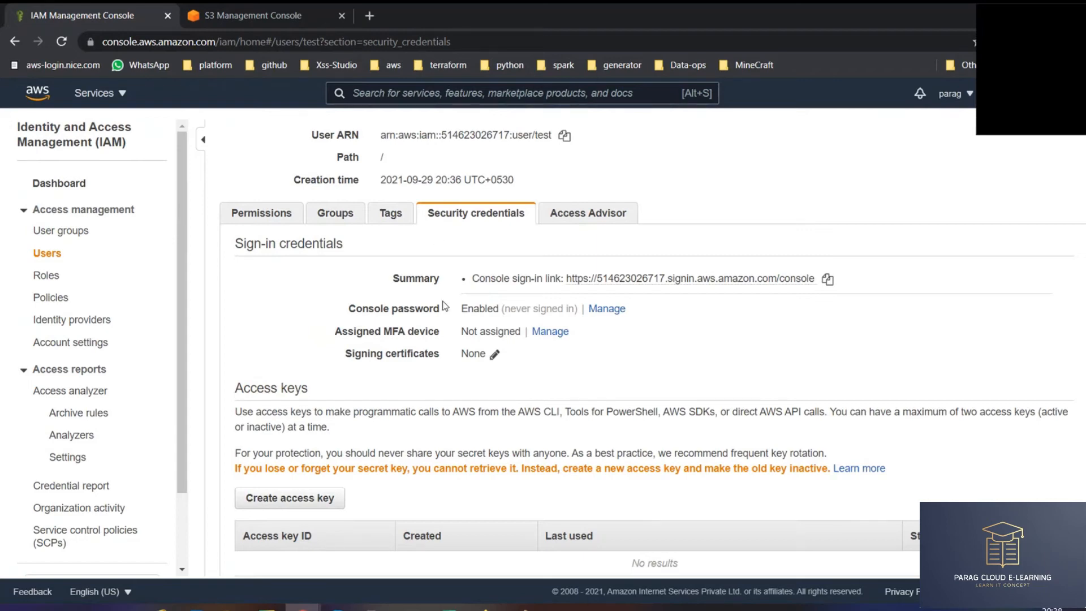
left_click_drag(353, 310, 444, 313)
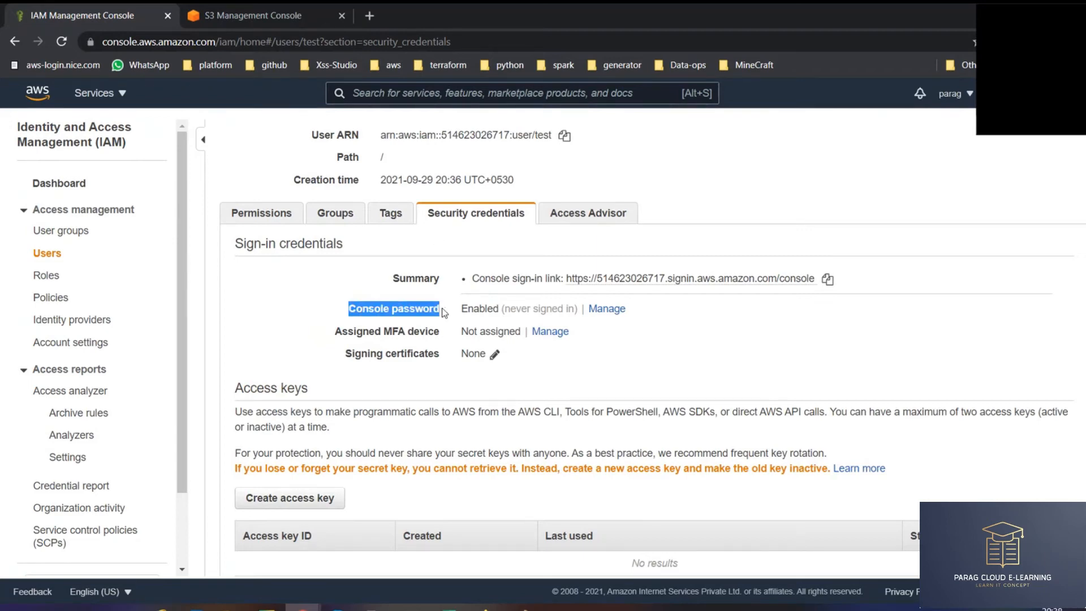
double_click(476, 309)
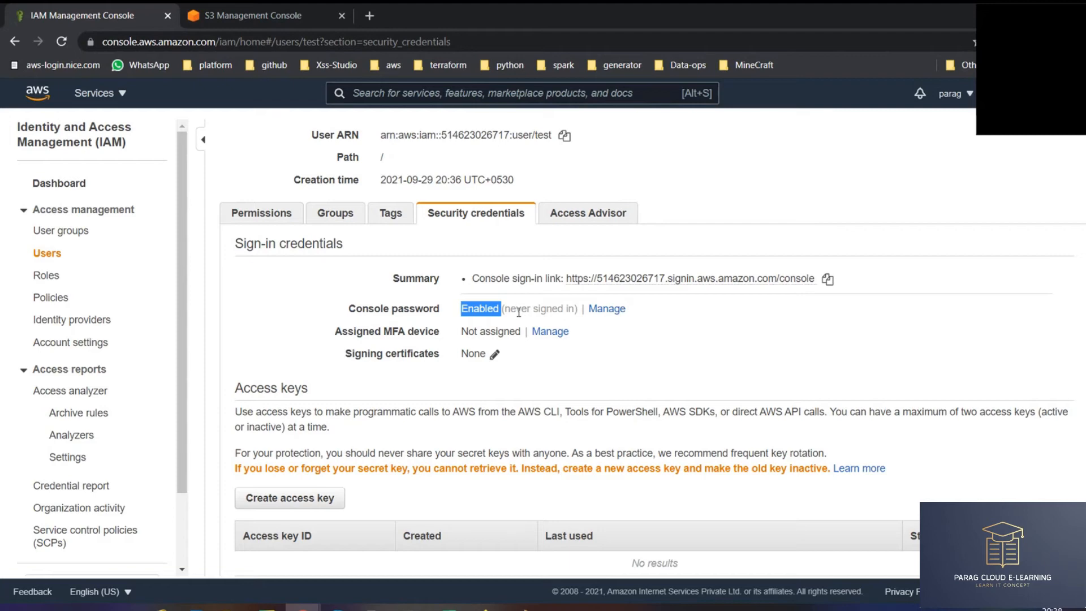
scroll(438, 284, "up", 3)
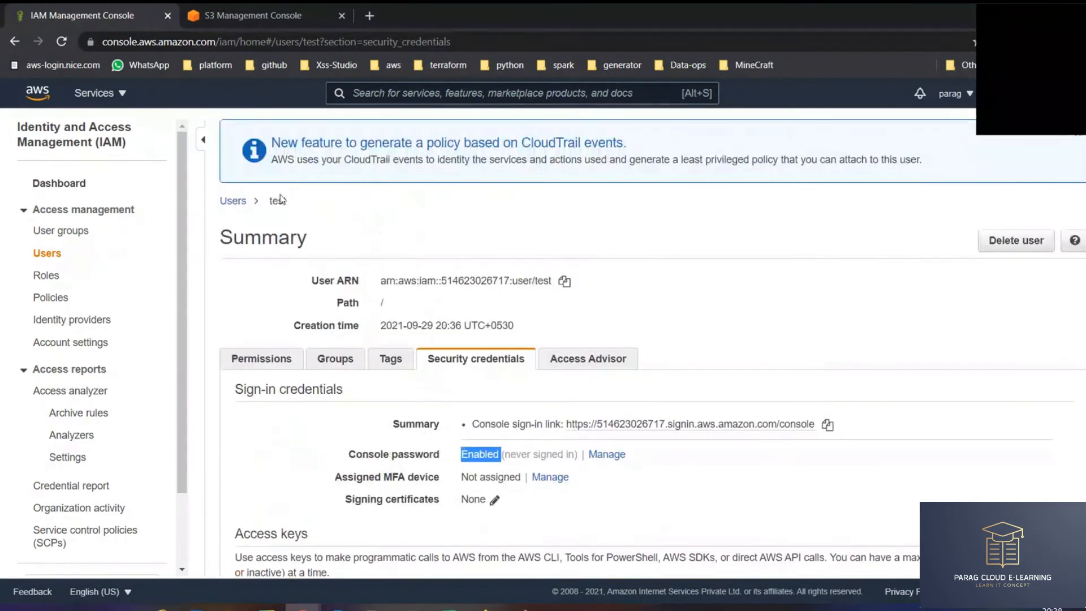
scroll(424, 349, "down", 1)
- Open test's console access settings and keep console access enabled
left_click(604, 383)
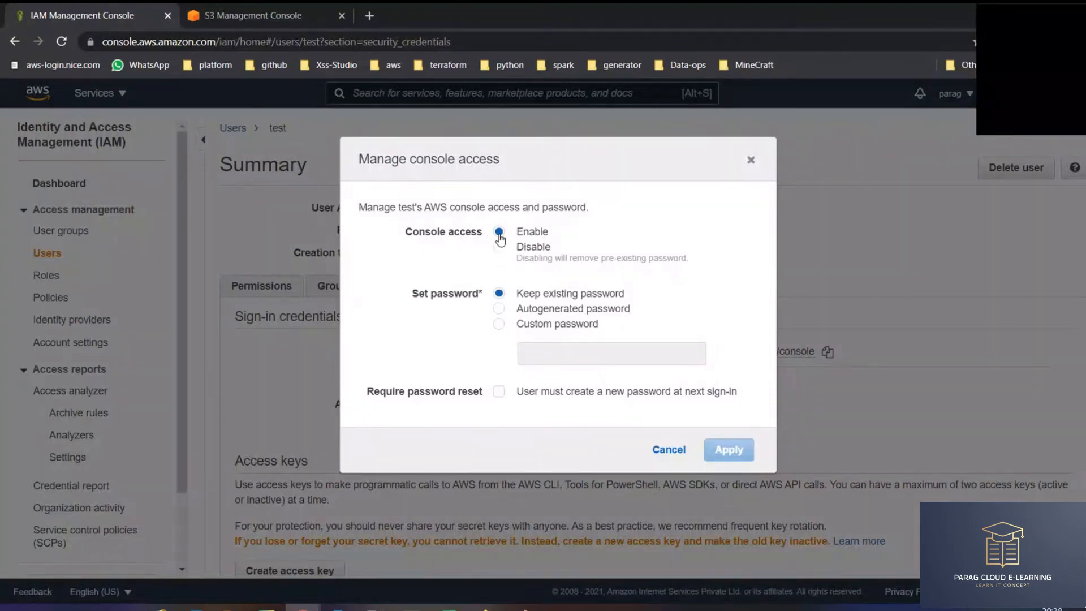
left_click(499, 248)
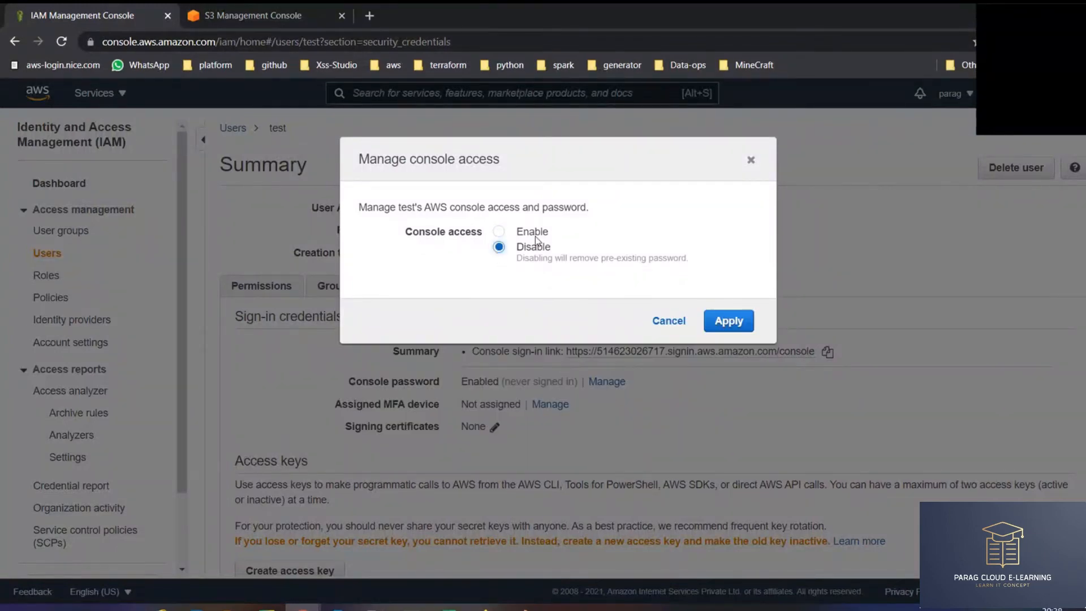
left_click(669, 320)
left_click_drag(349, 382, 453, 385)
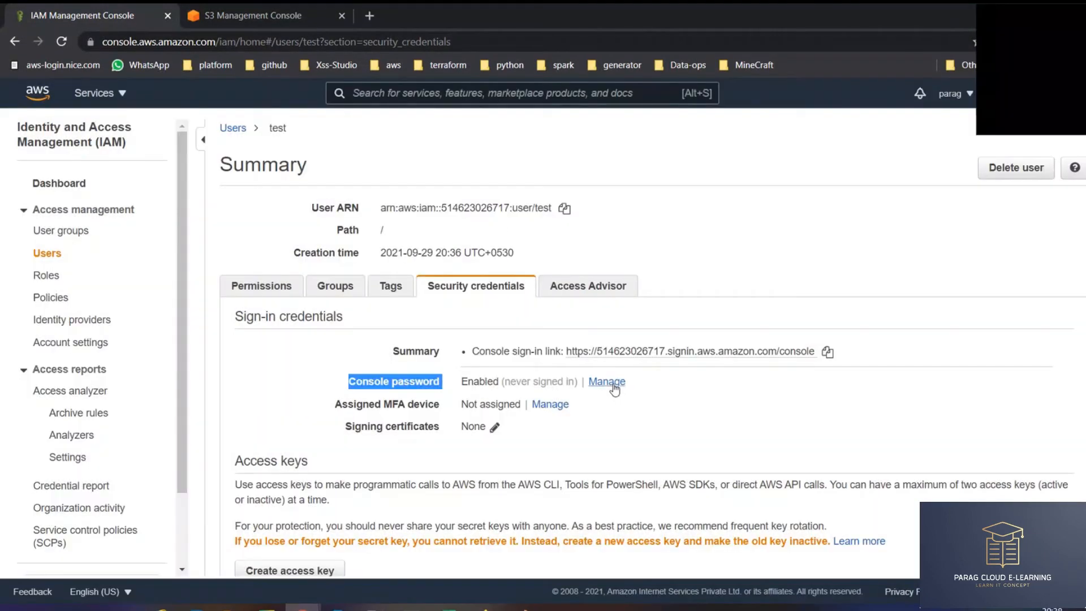
left_click(613, 385)
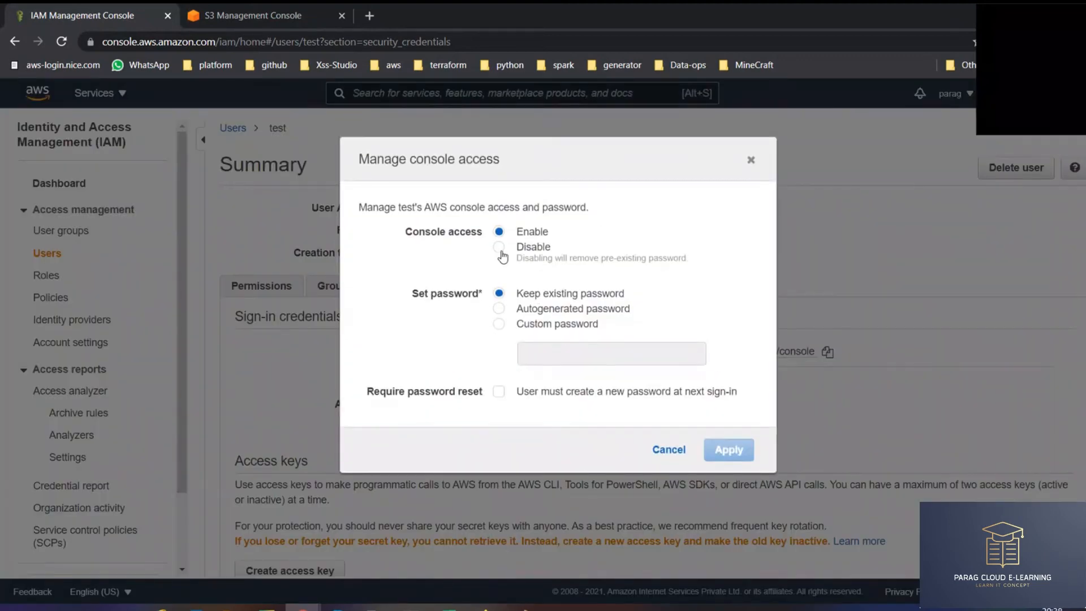
left_click(503, 256)
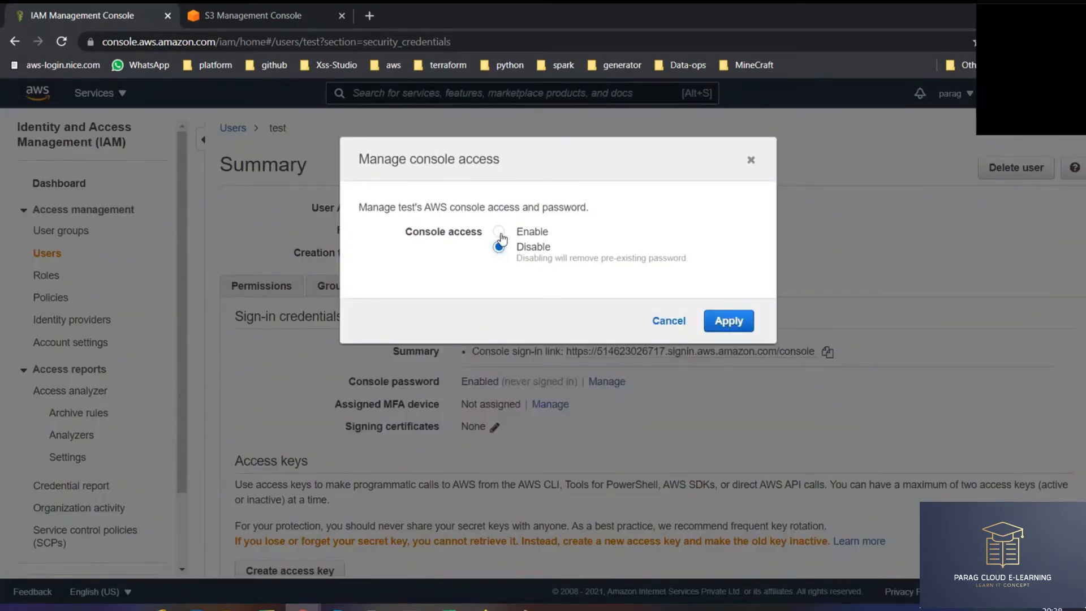
left_click(499, 233)
left_click(500, 248)
left_click(500, 233)
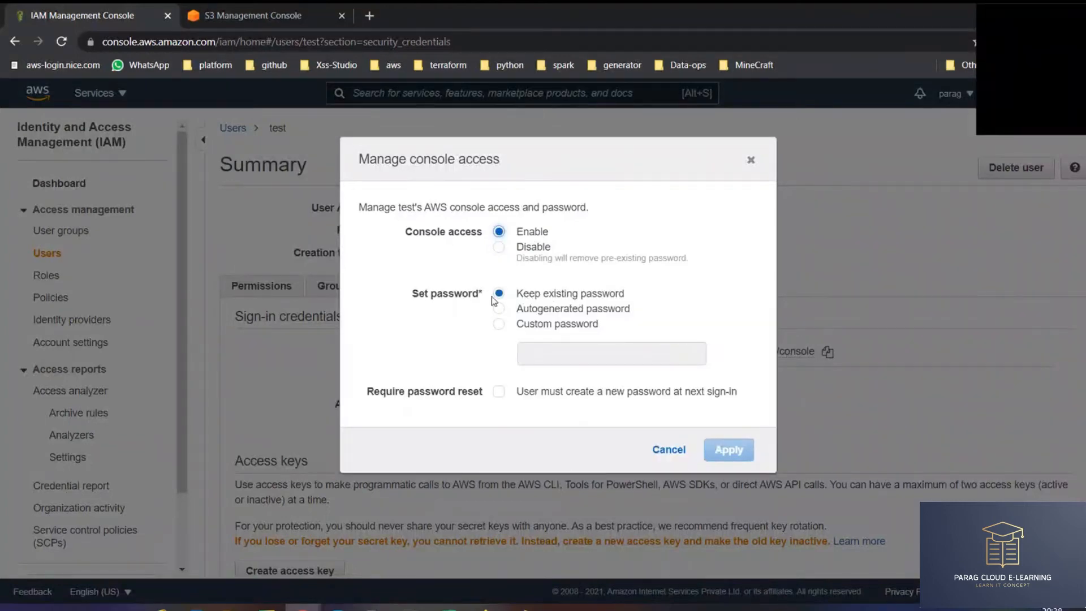
- Compare the autogenerated, custom and keep-existing password options in the console access dialog
left_click_drag(415, 299, 620, 291)
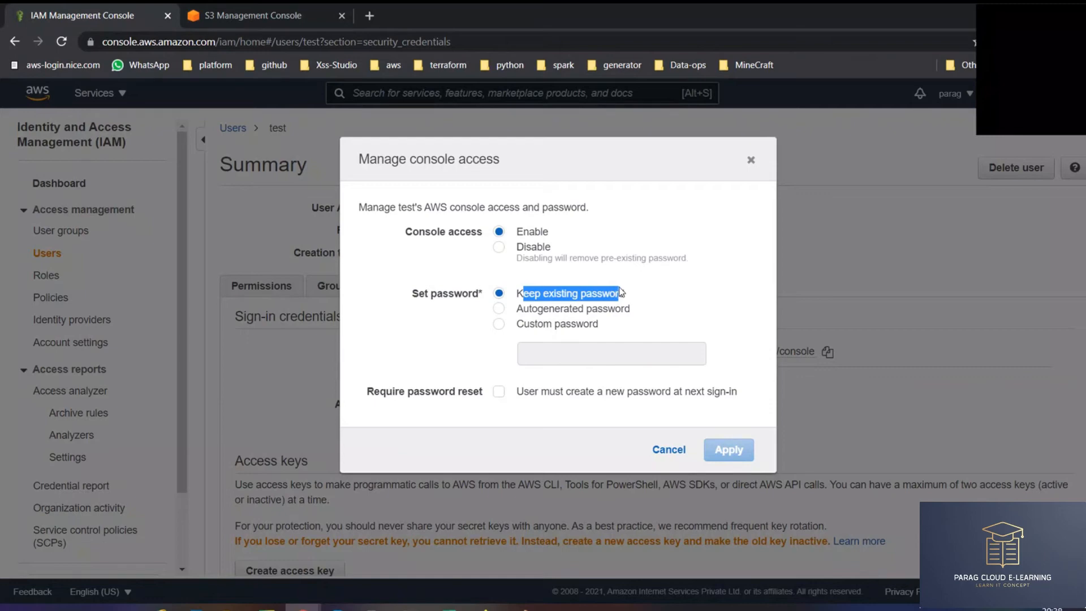
left_click(498, 308)
left_click_drag(516, 308, 642, 309)
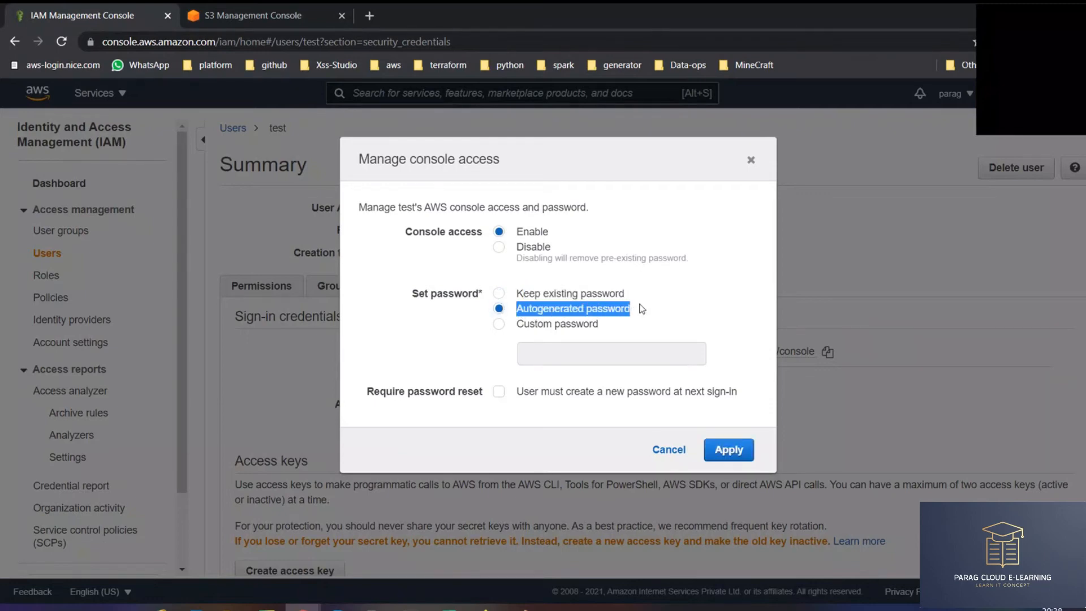
left_click_drag(517, 329, 607, 328)
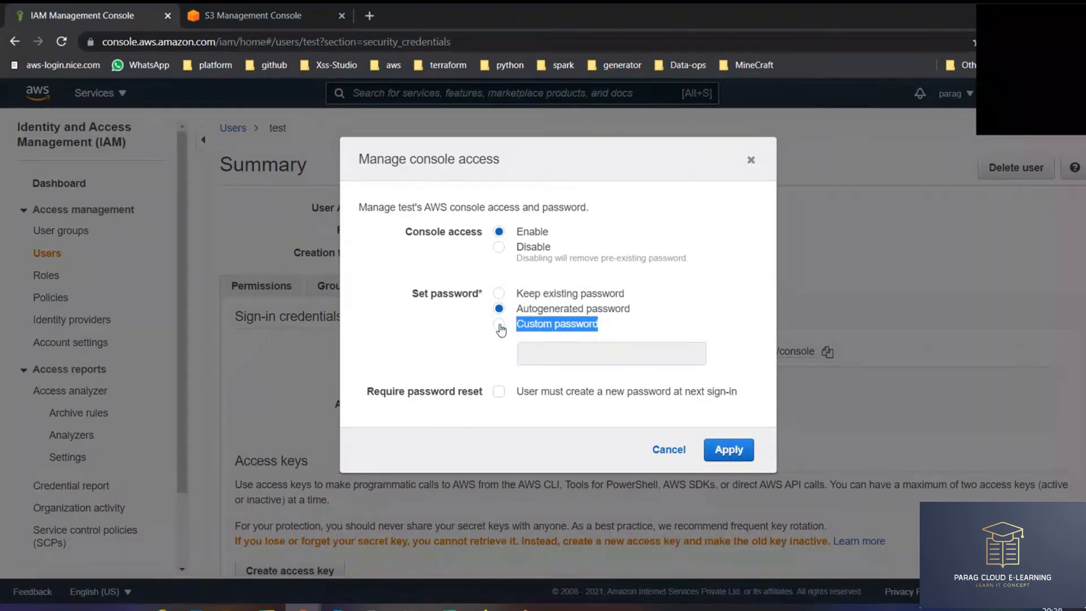
left_click(499, 324)
left_click(499, 312)
left_click(499, 293)
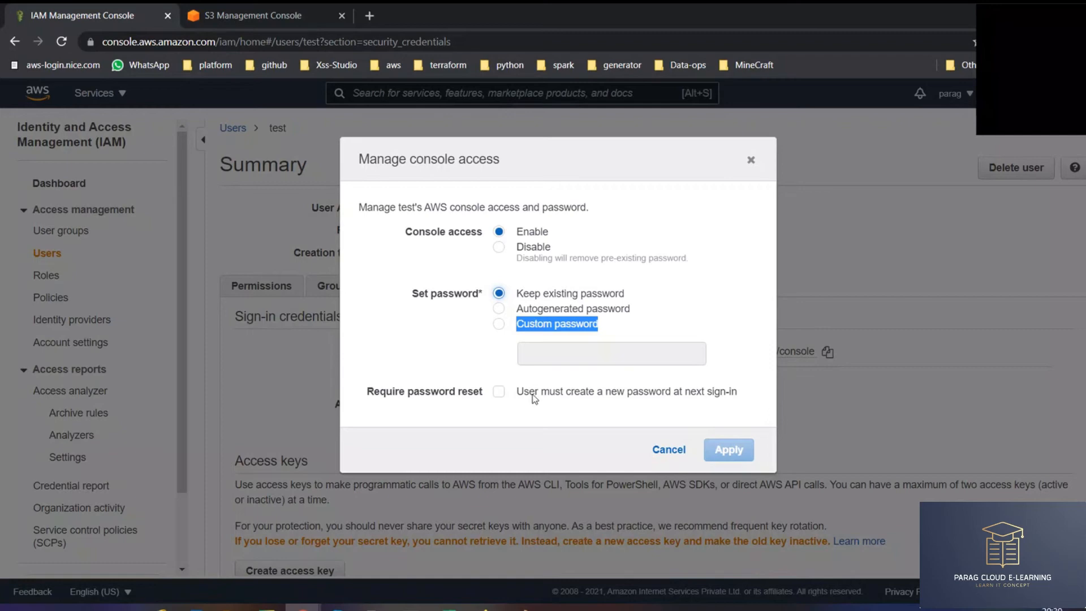
left_click(499, 310)
left_click(499, 324)
left_click(499, 310)
left_click(499, 324)
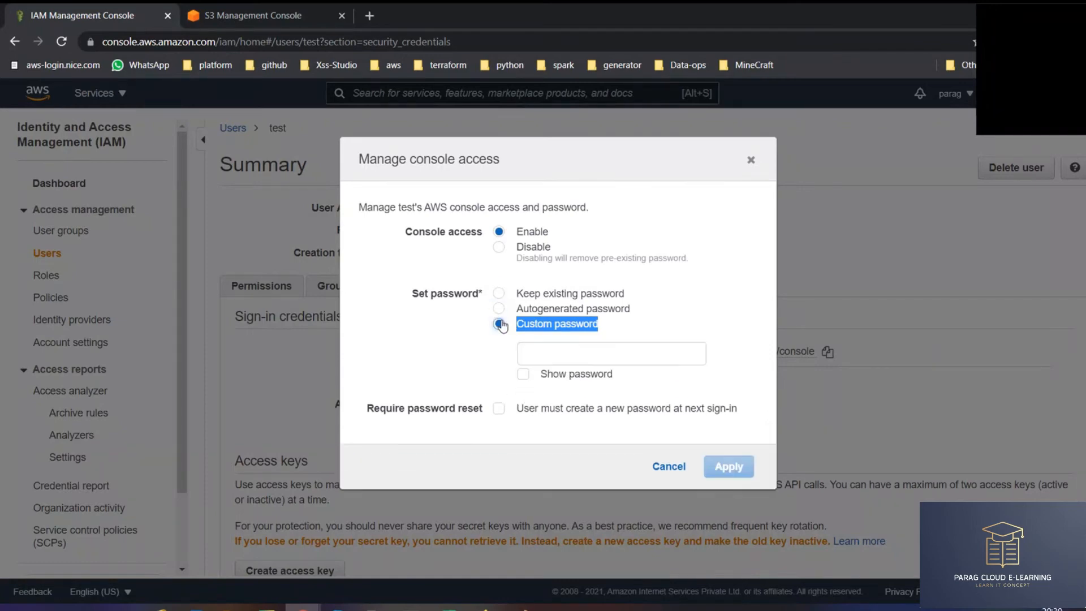
left_click(499, 310)
left_click(498, 324)
left_click(498, 309)
left_click_drag(516, 309, 609, 312)
left_click(534, 328)
left_click(549, 351)
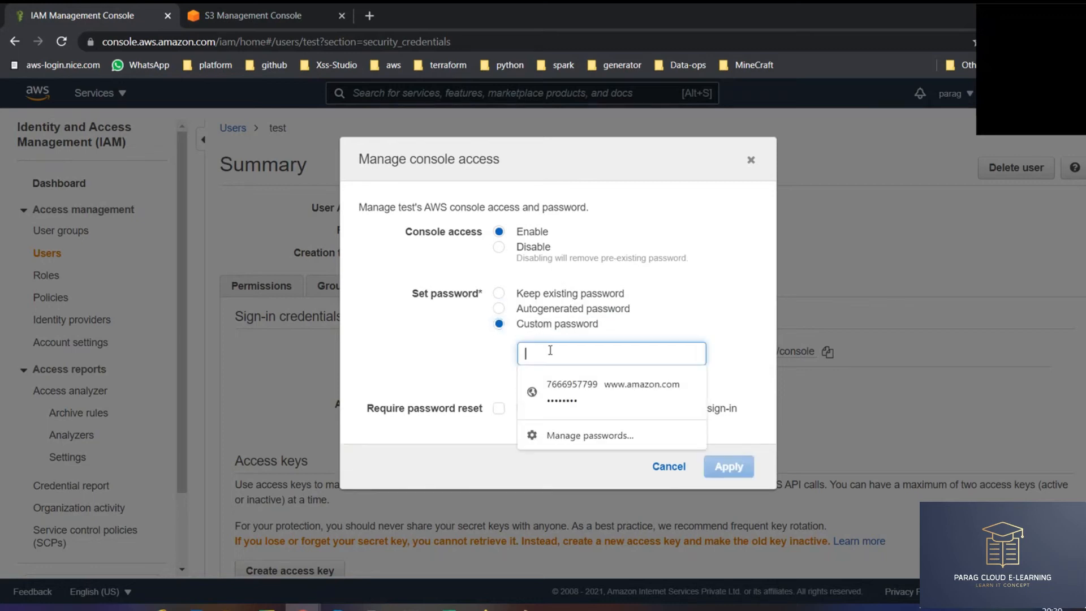
left_click(464, 362)
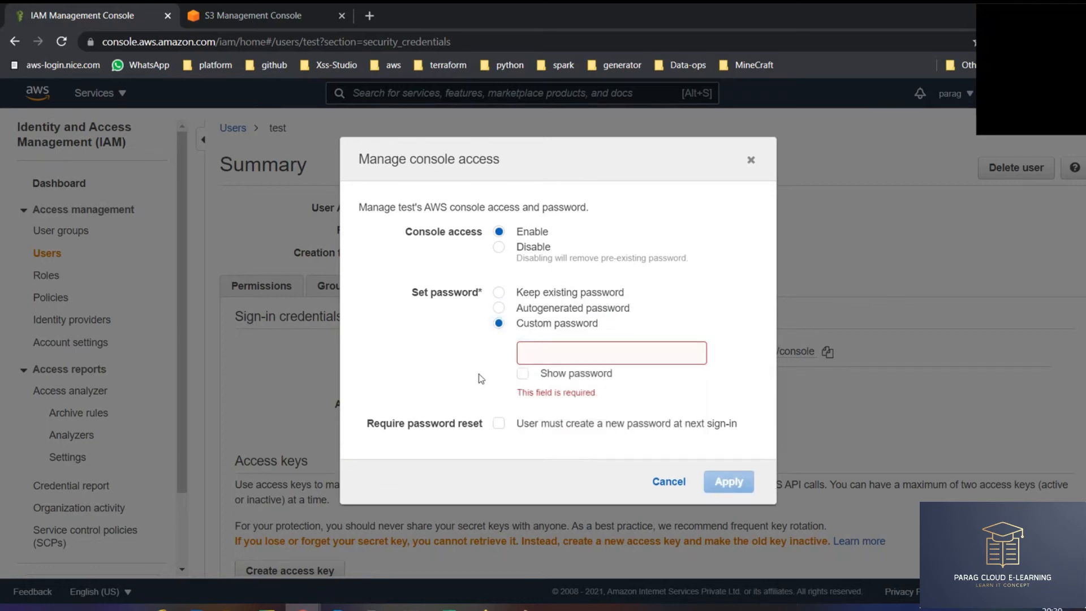
- Select Autogenerated password with Require password reset at next sign-in, and apply
left_click_drag(374, 426, 736, 429)
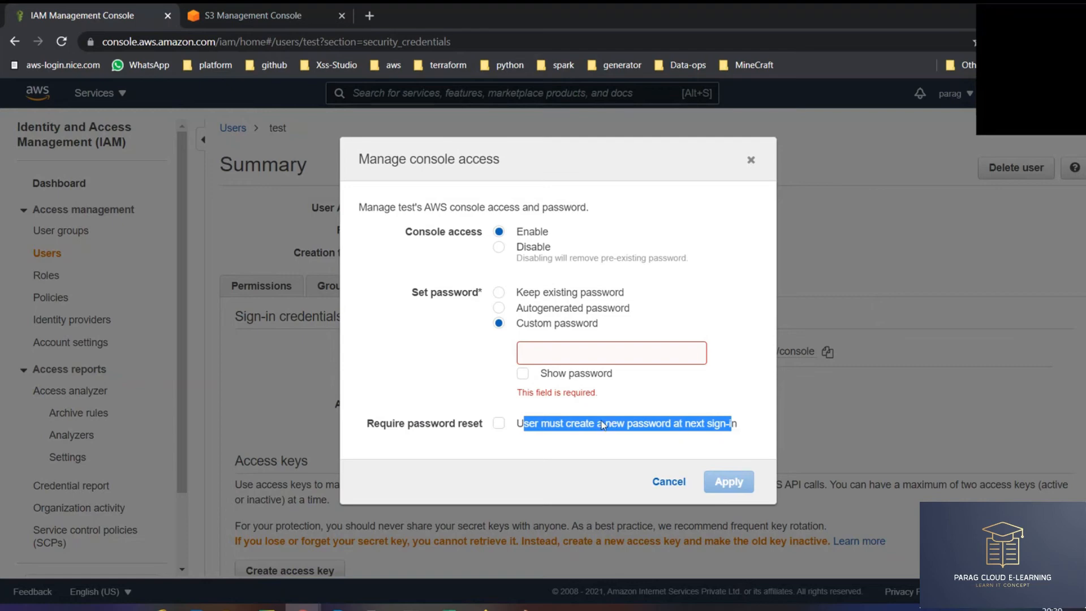
left_click(584, 431)
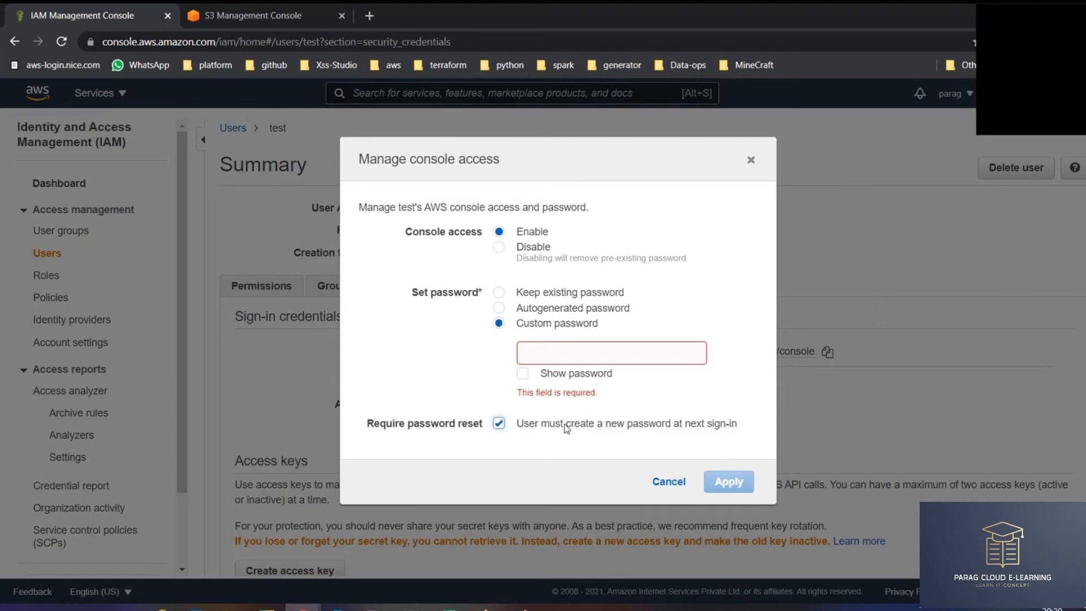
left_click_drag(734, 426, 662, 428)
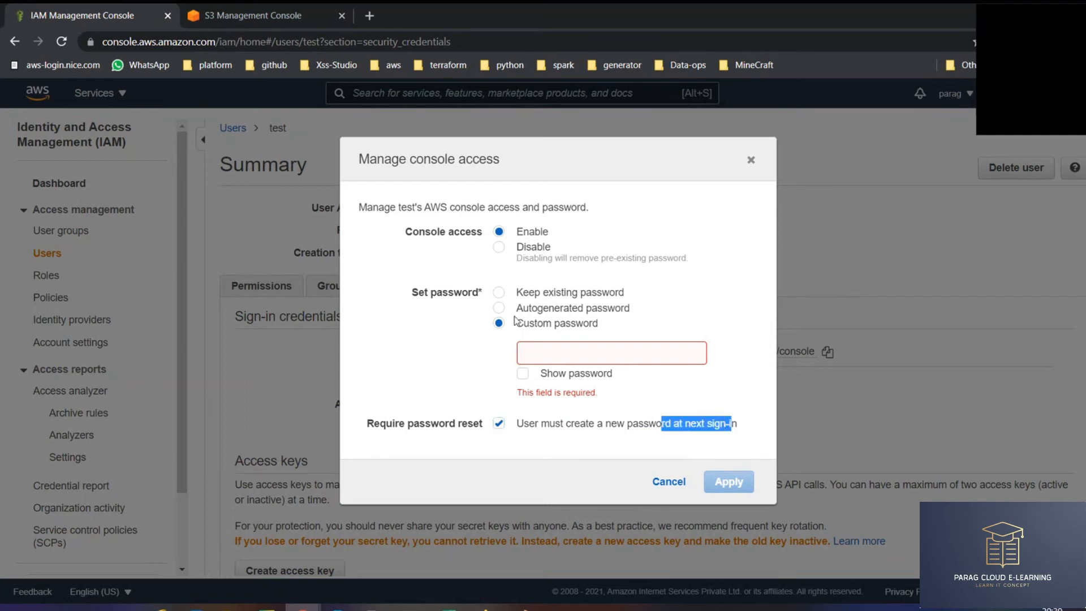
left_click(499, 309)
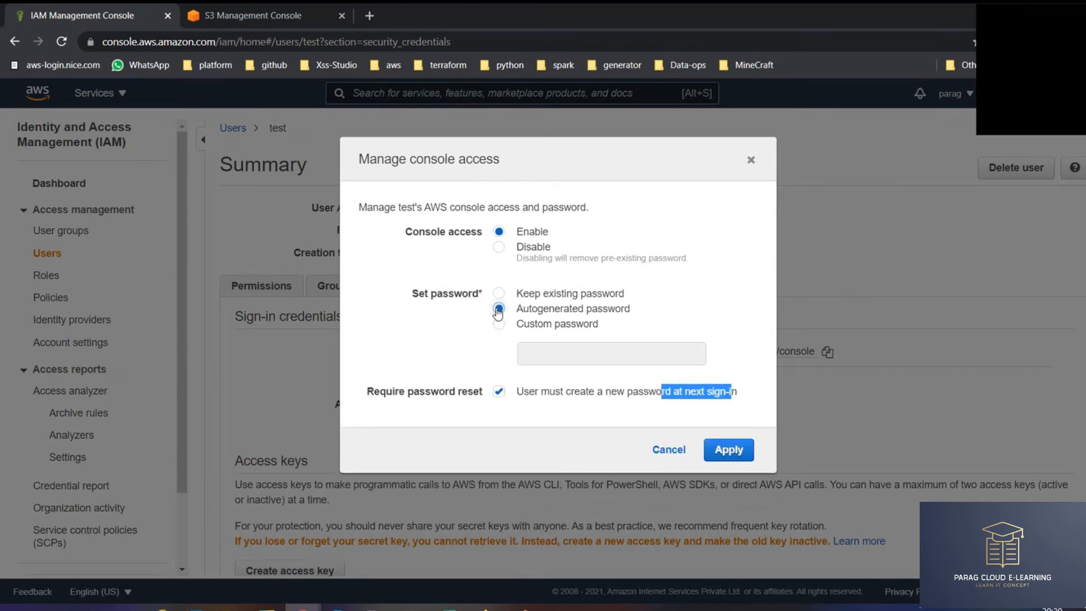
left_click(735, 451)
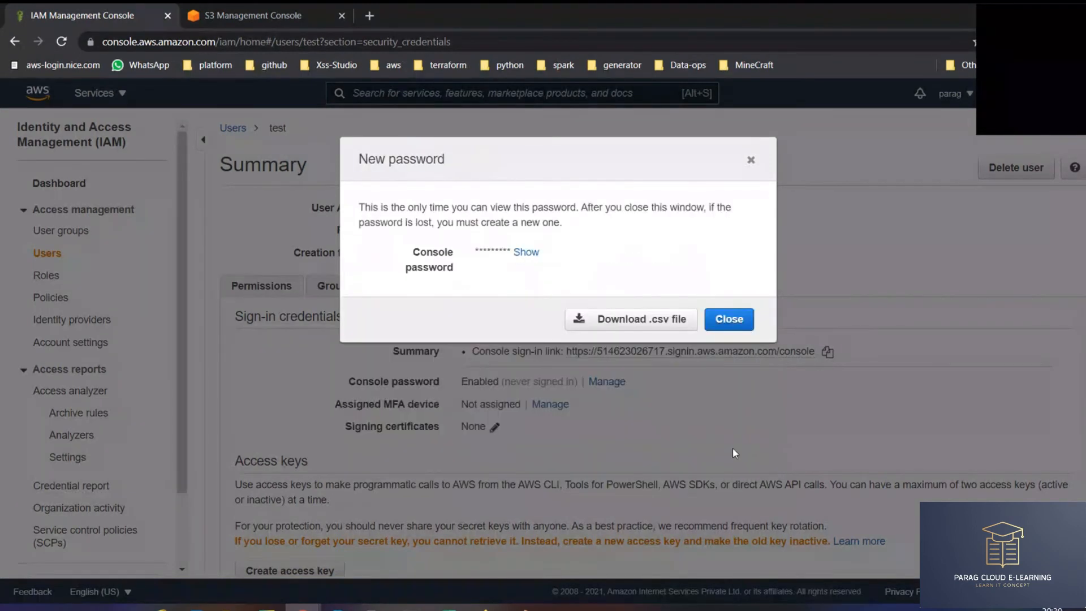
- Reveal test's one-time console password and download it as a .csv file
triple_click(496, 250)
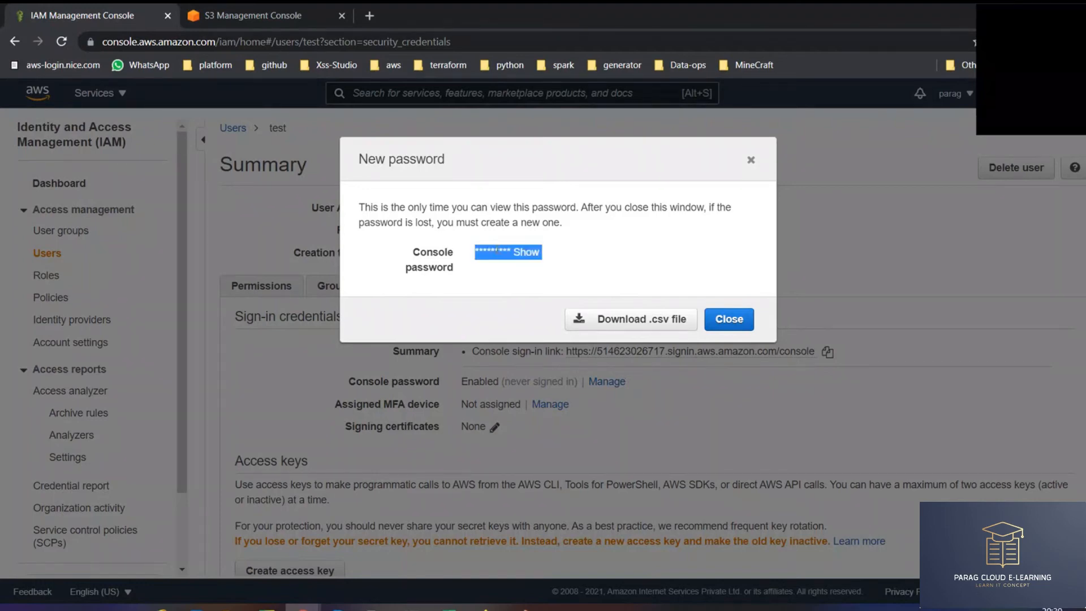
left_click(526, 252)
left_click(578, 253)
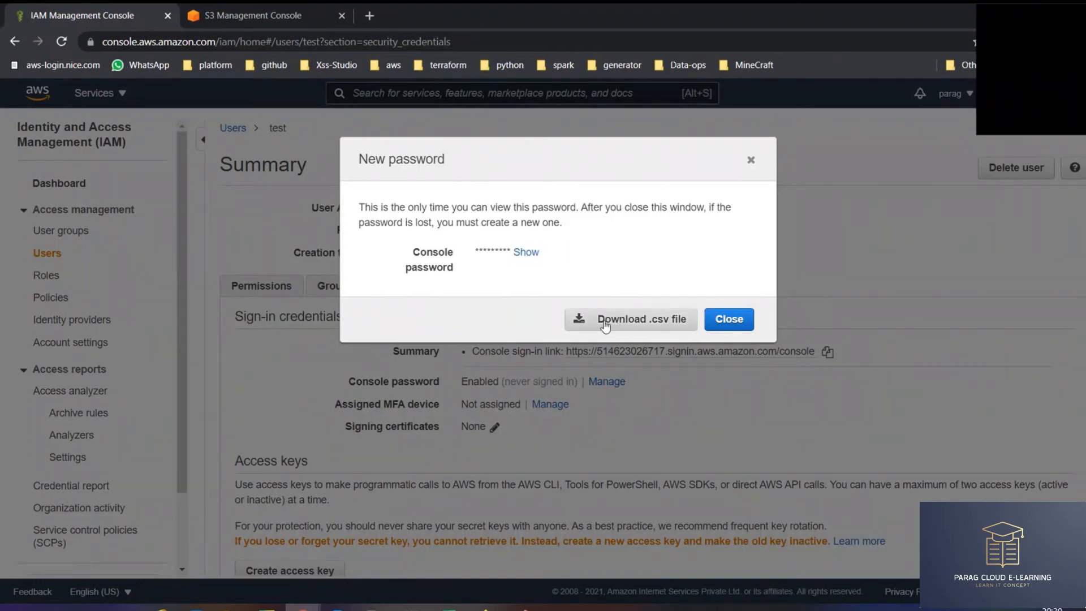
left_click(646, 330)
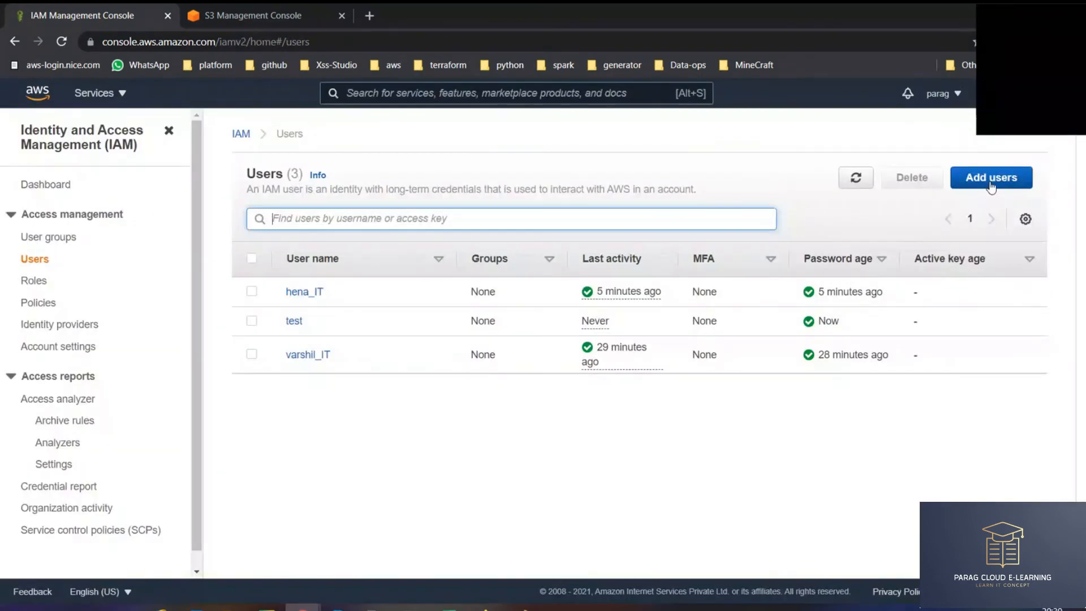
left_click(991, 178)
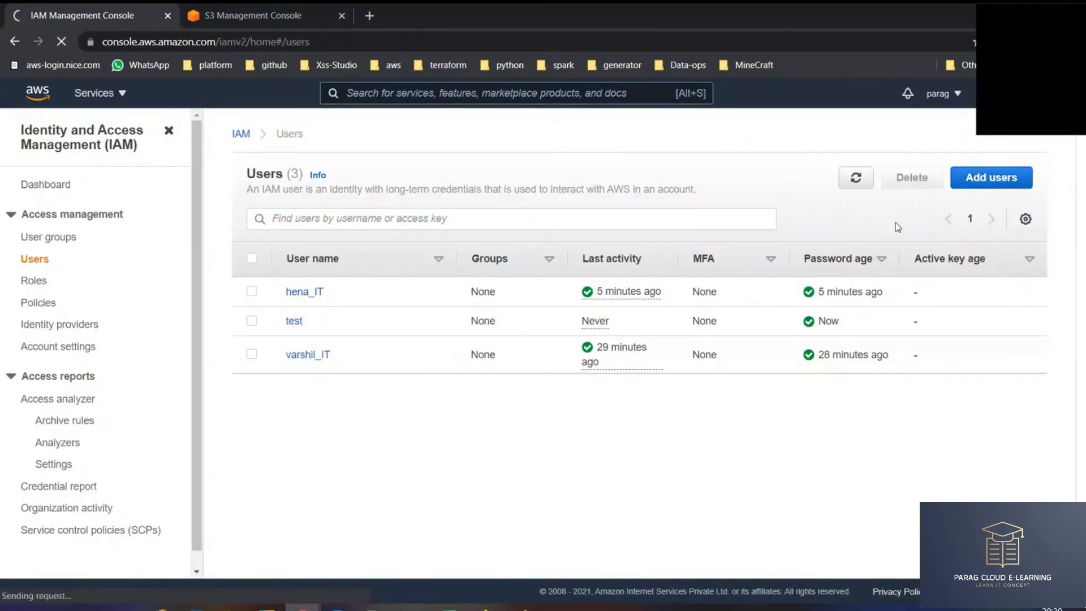
- Name the user harshit_admin, tick Access key and Password access types, and proceed to permissions
type("ha")
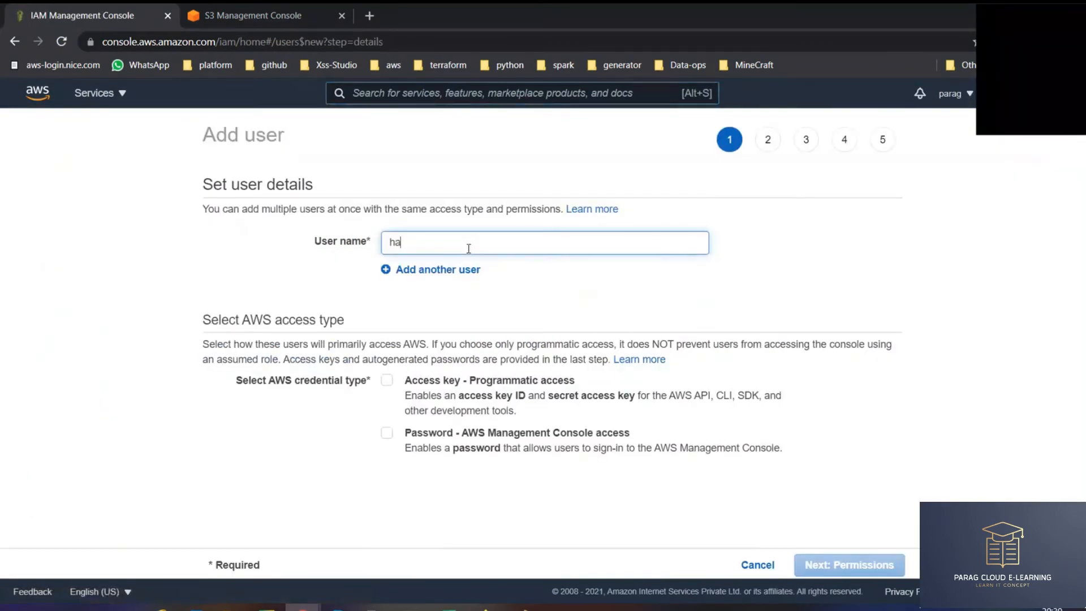
type("rshit_admi")
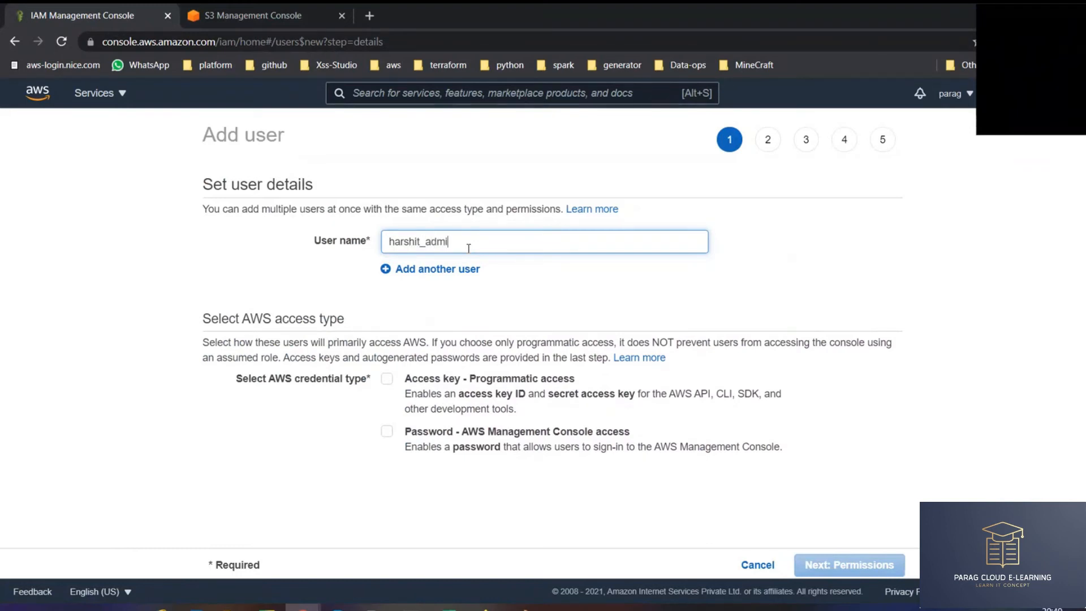
type("n")
scroll(561, 300, "down", 1)
left_click(387, 364)
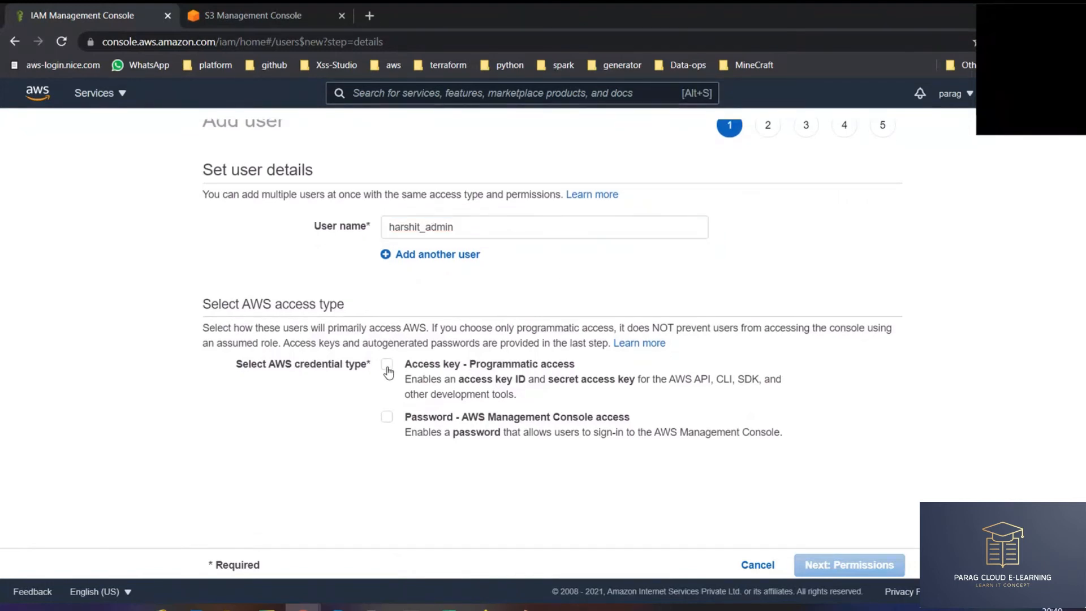
left_click(387, 417)
scroll(697, 415, "down", 2)
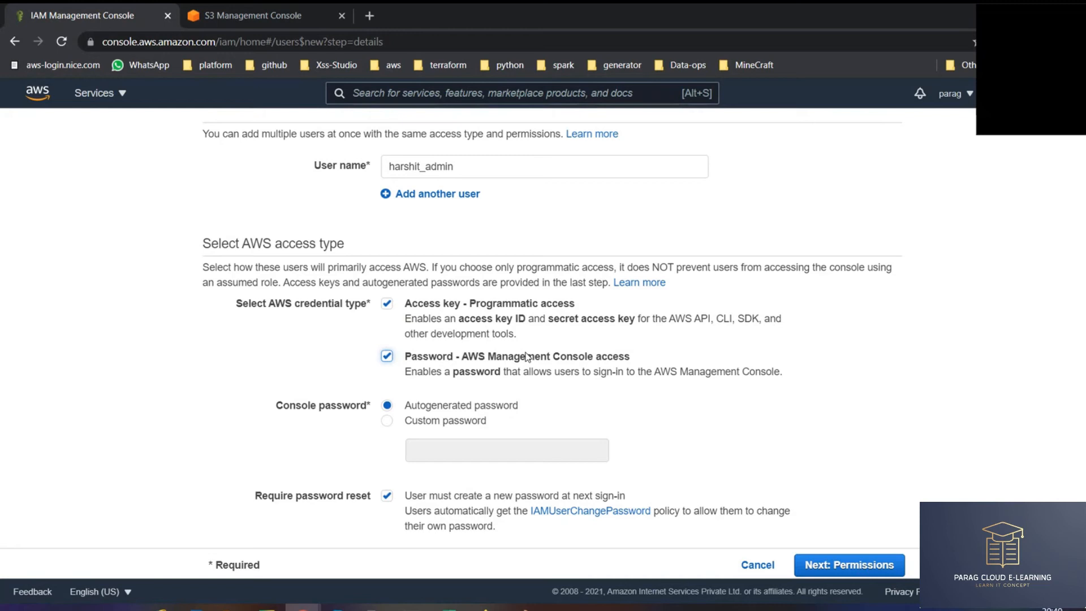
left_click_drag(465, 304, 566, 306)
left_click_drag(461, 357, 632, 357)
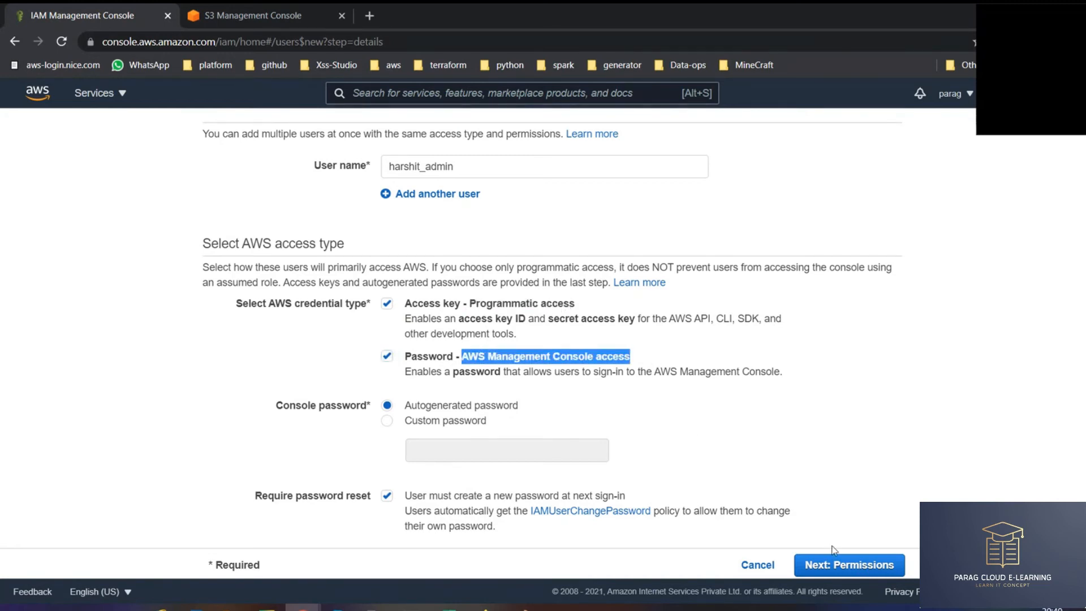
left_click(872, 567)
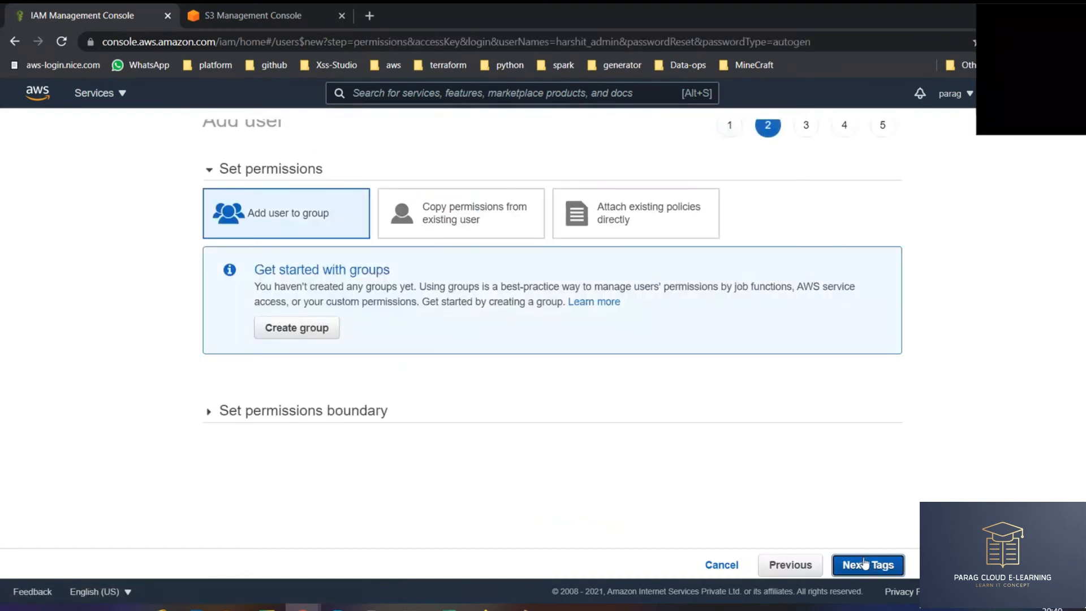
- Attach the existing AdministratorAccess policy directly, filtering the policy list by 'admin'
left_click(636, 213)
left_click(525, 297)
type("admin")
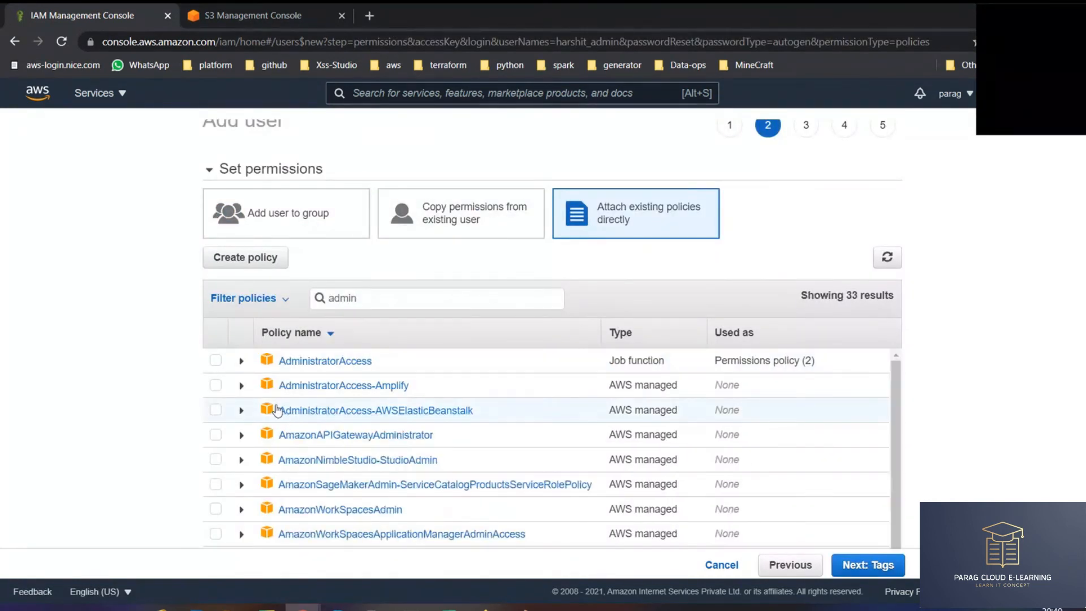
left_click(216, 361)
- Skip tags, look over the user details on the Review page, and create the user
left_click(880, 566)
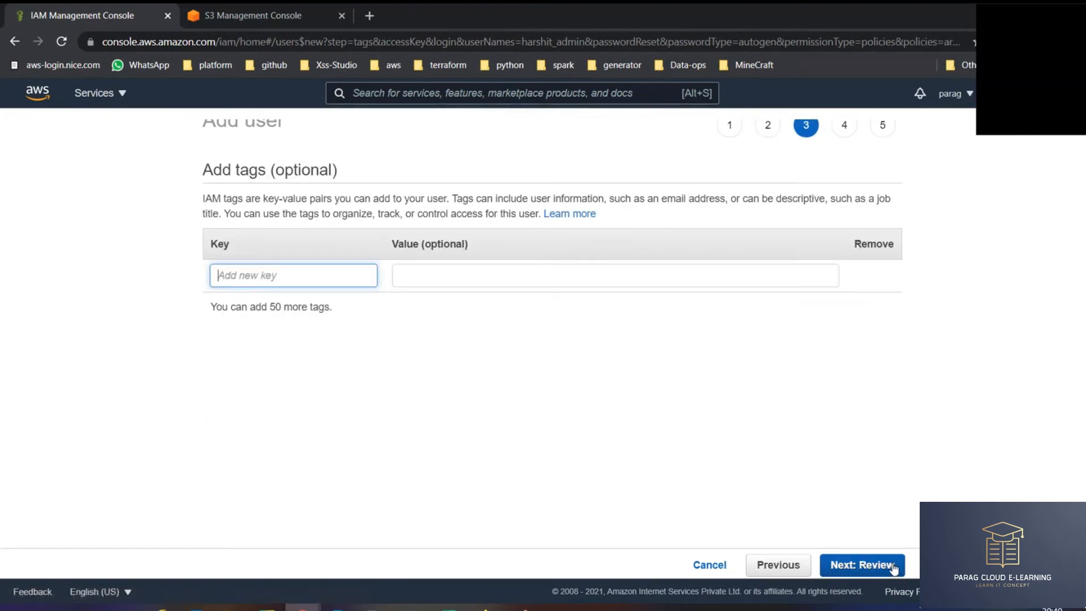
left_click(880, 566)
left_click_drag(392, 249, 696, 398)
left_click(562, 295)
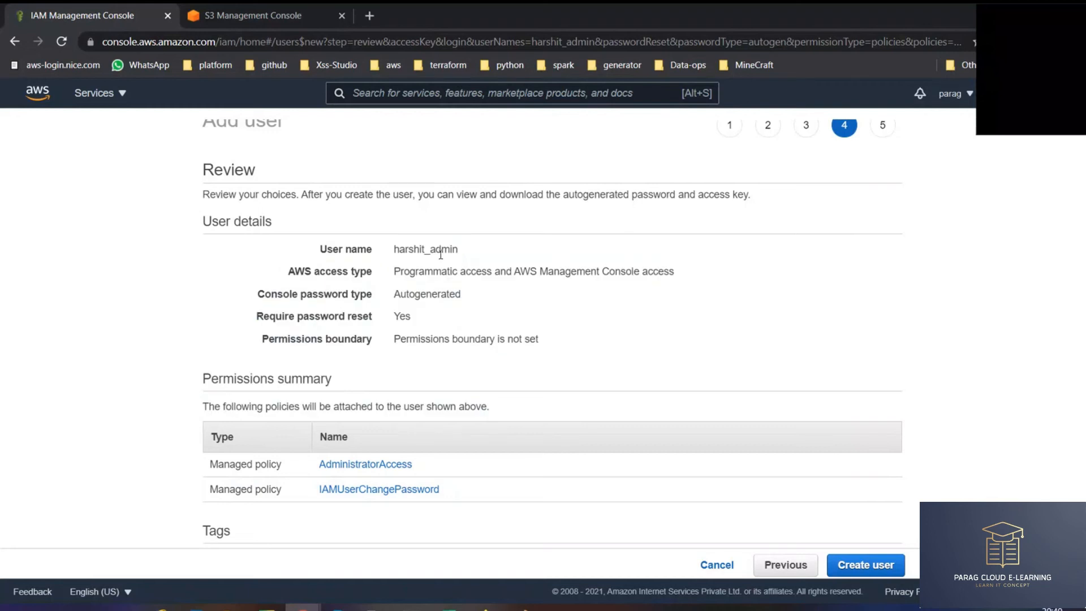
left_click_drag(426, 234, 549, 347)
left_click(619, 352)
double_click(229, 174)
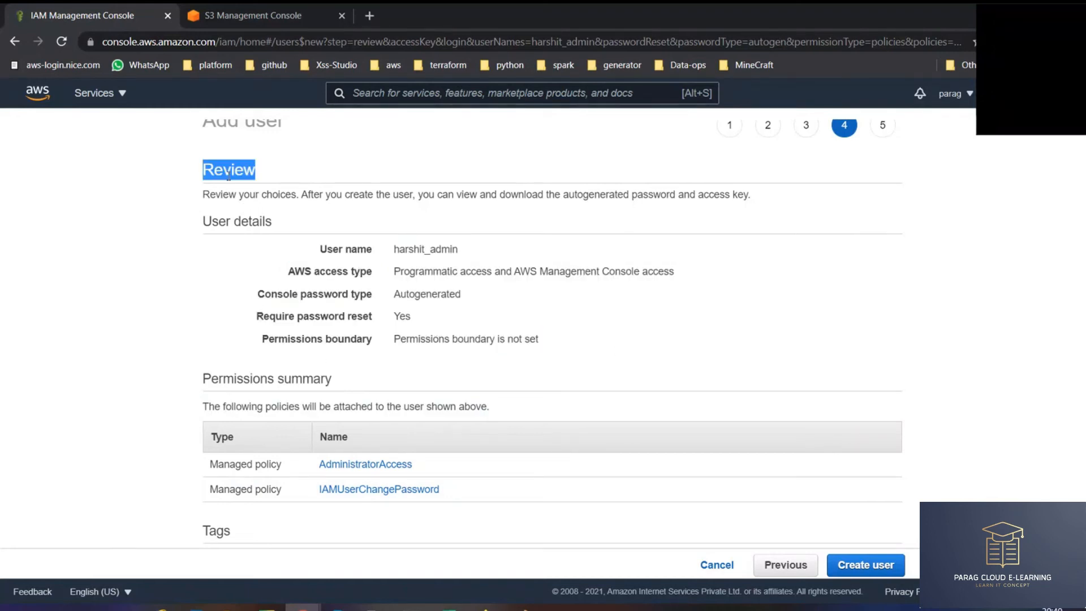
left_click(878, 563)
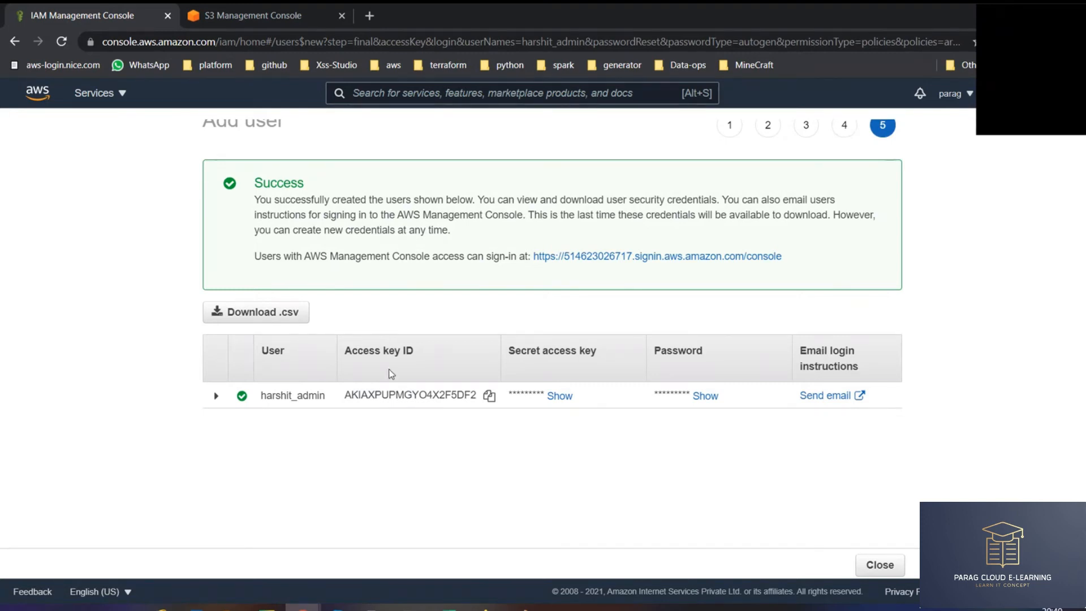
- Download the new user's credentials and open new_user_credentials (2).csv in Excel
triple_click(364, 351)
left_click_drag(509, 350, 587, 349)
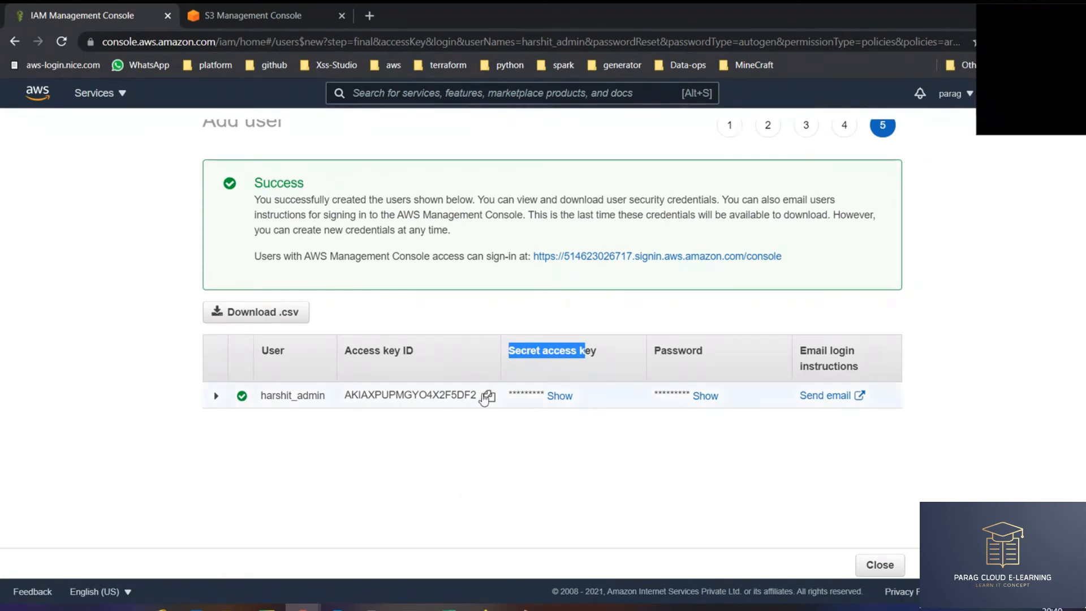
left_click(266, 320)
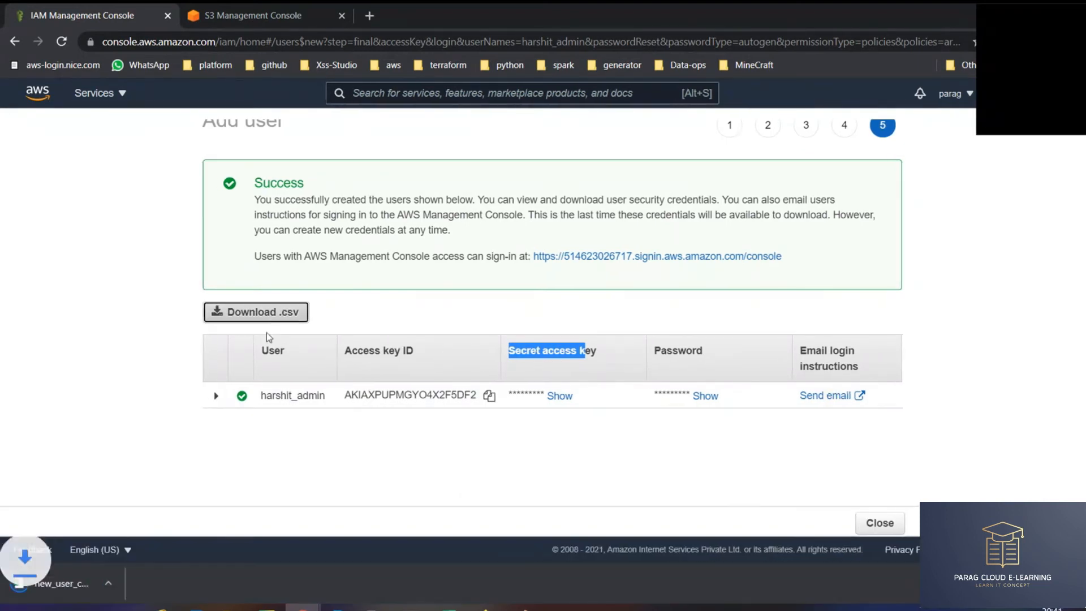
left_click(59, 584)
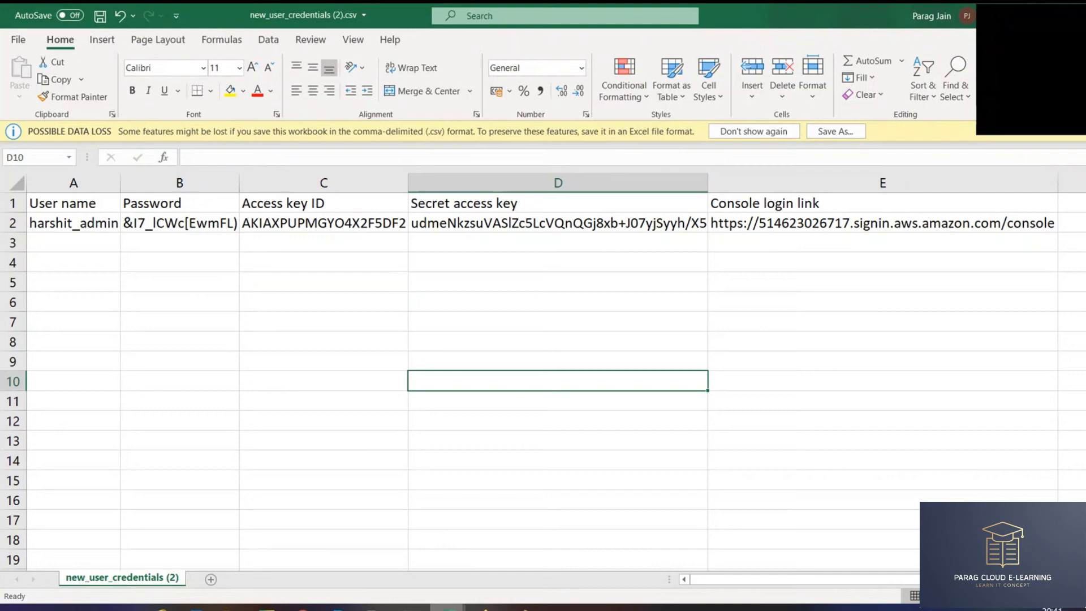
- Compare against the access key cells in the earlier credentials file
mouse_move(447, 606)
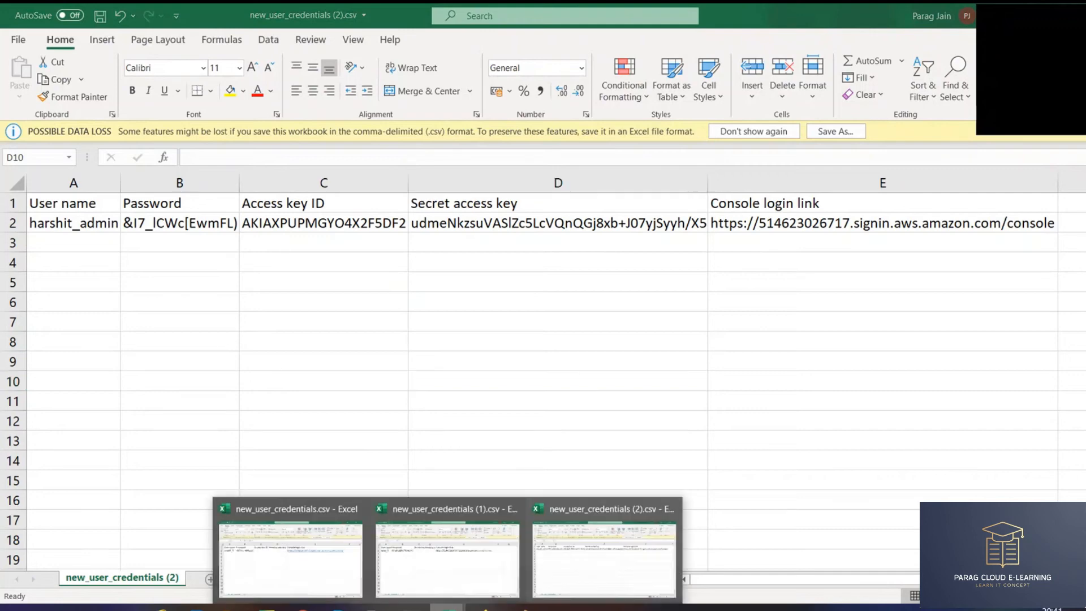
left_click(339, 562)
key("Left")
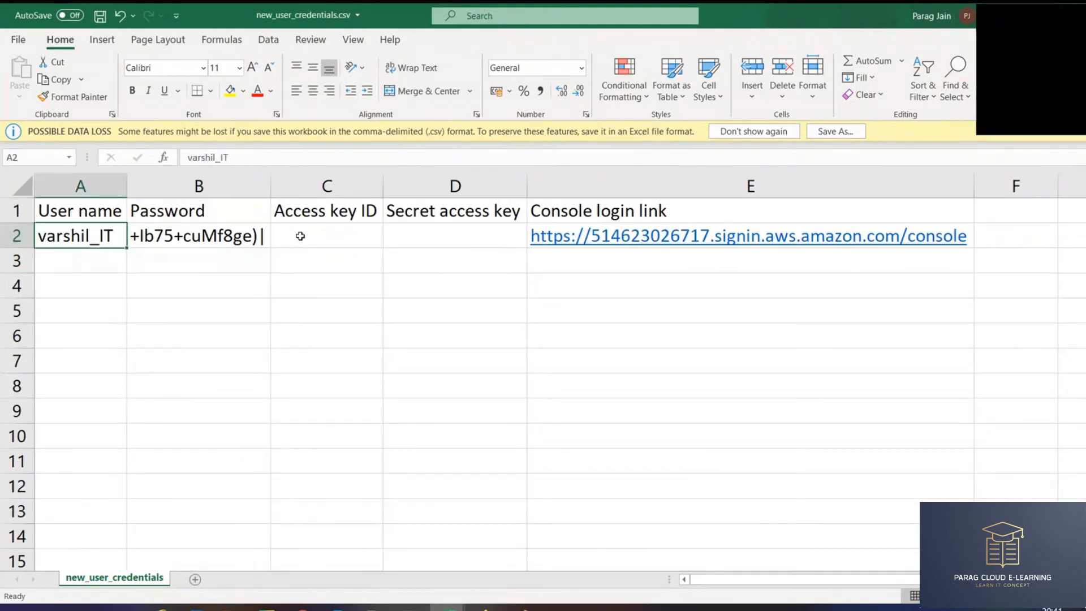
left_click_drag(300, 236, 455, 237)
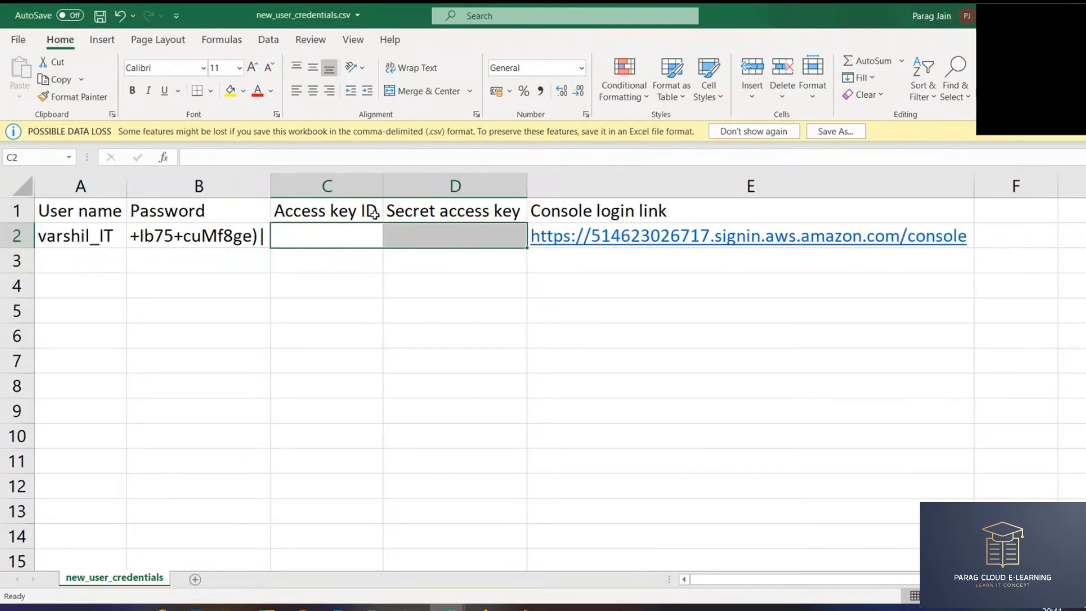
left_click_drag(373, 213, 475, 270)
key("alt+Tab")
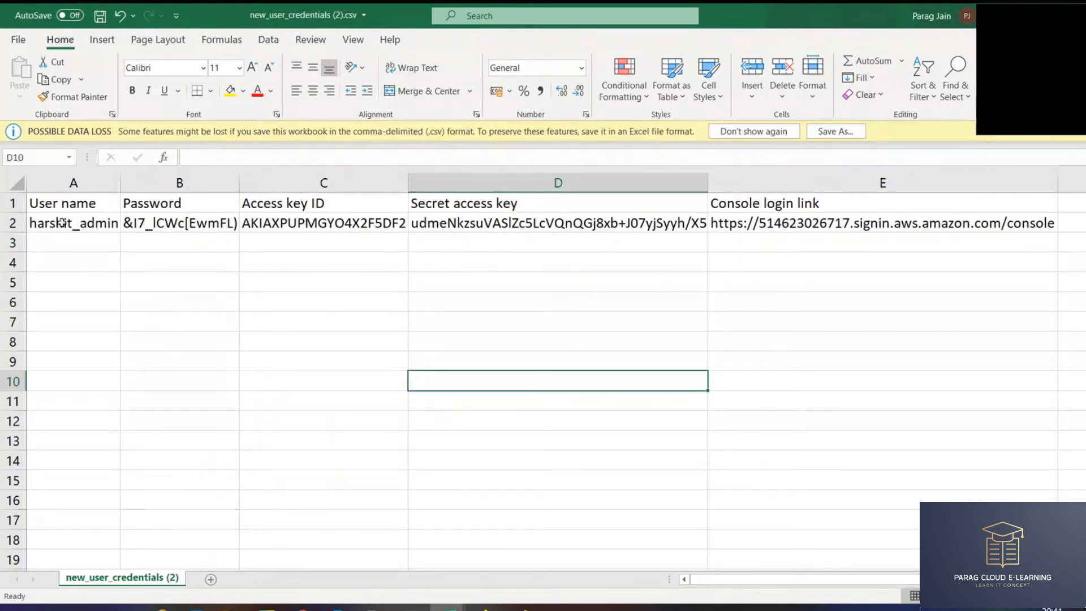
- Fill the new user's Access key ID and Secret access key cells yellow
left_click(62, 222)
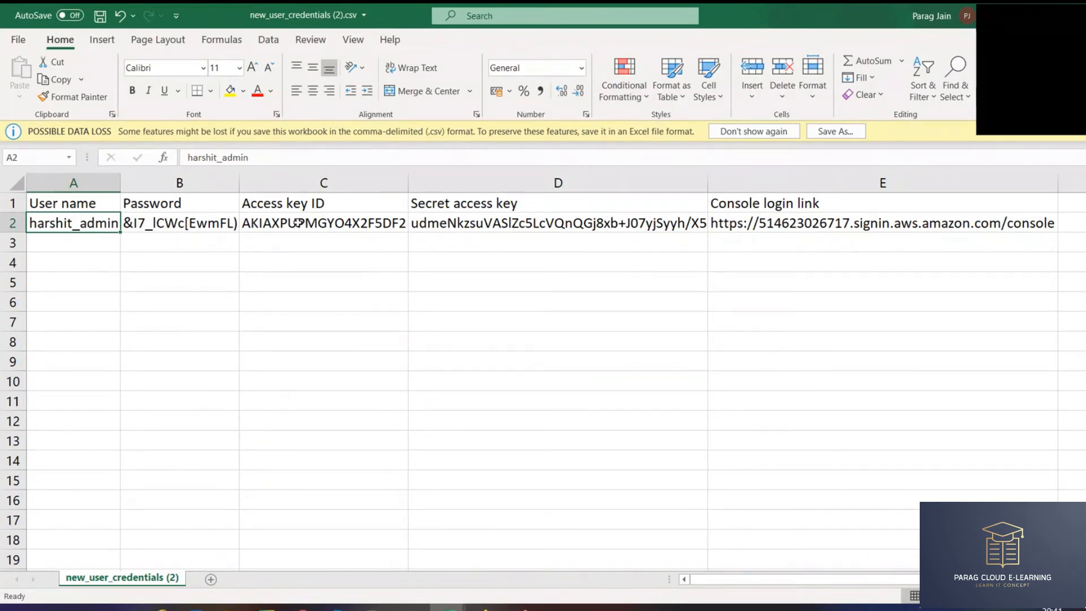
left_click_drag(308, 223, 565, 221)
left_click(542, 300)
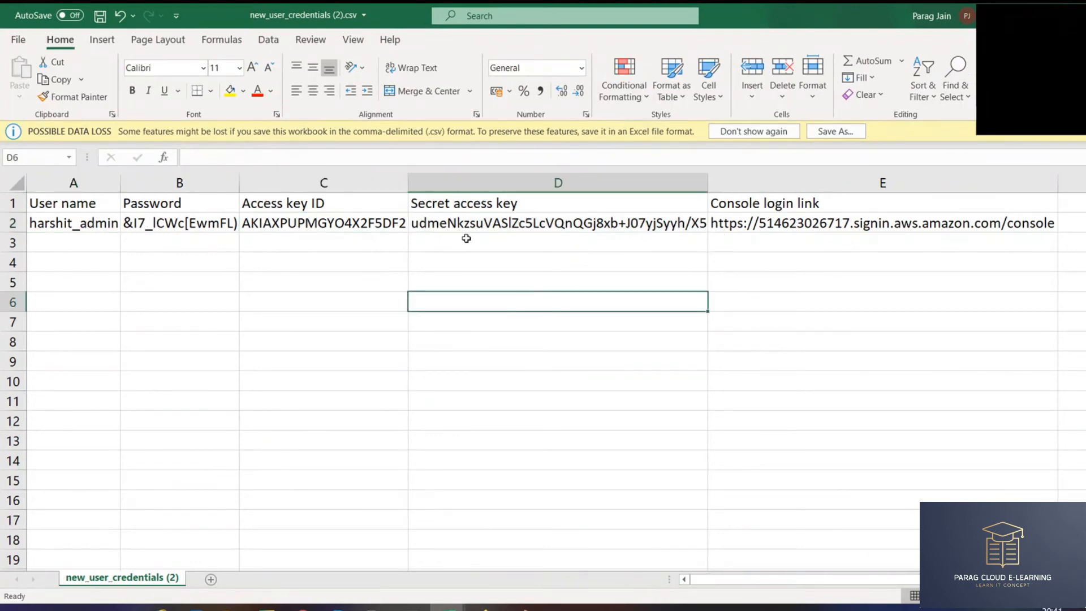
left_click(464, 224)
left_click(405, 224)
left_click(453, 223)
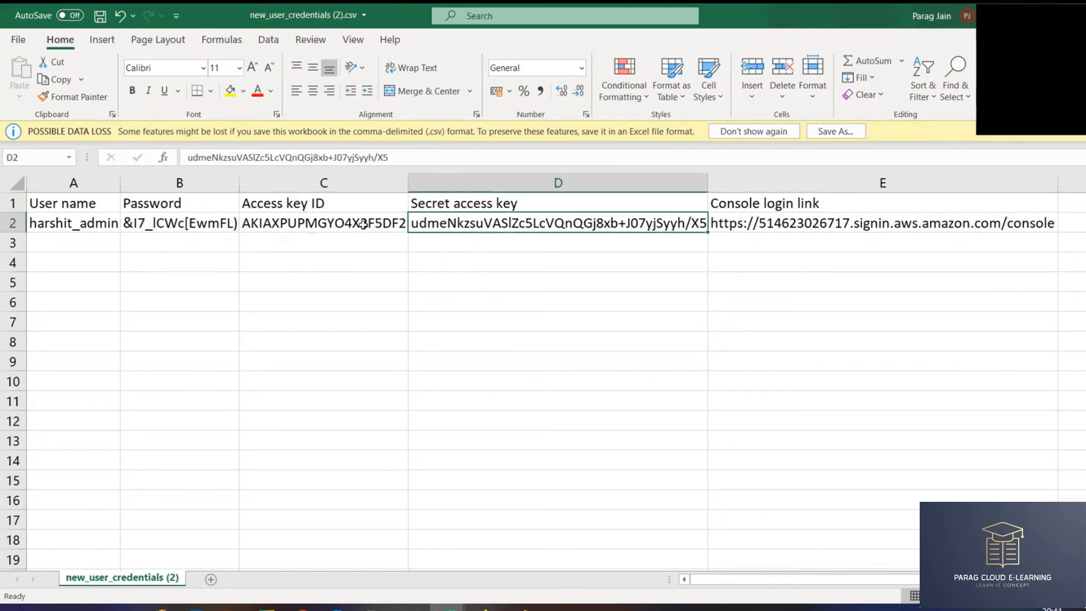
left_click_drag(351, 211, 449, 225)
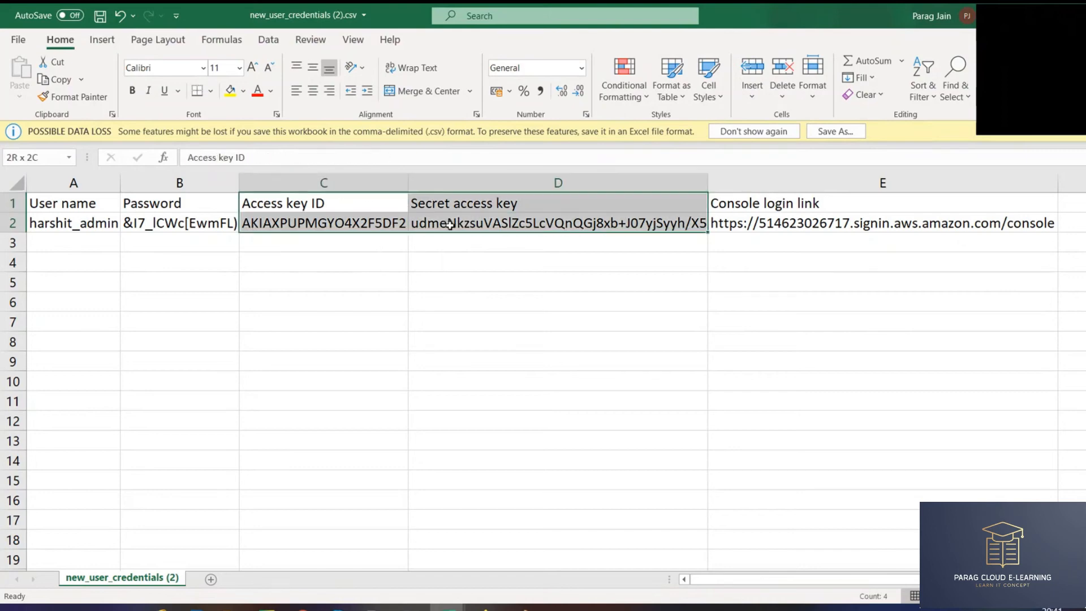
left_click(230, 91)
left_click(325, 263)
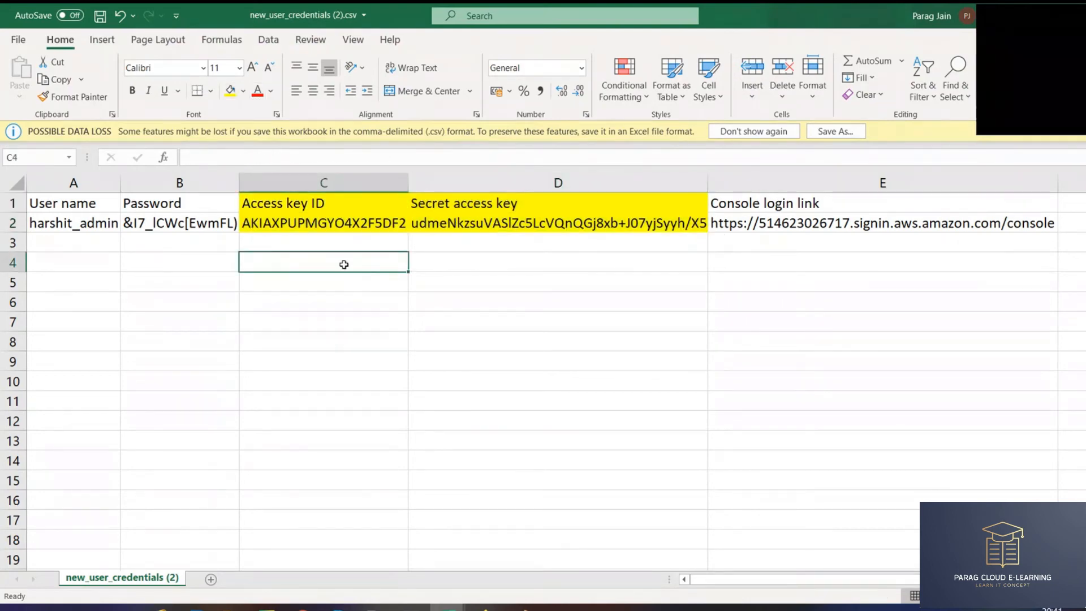
- Copy the console login link from cell E2
key("ctrl+z")
left_click(813, 224)
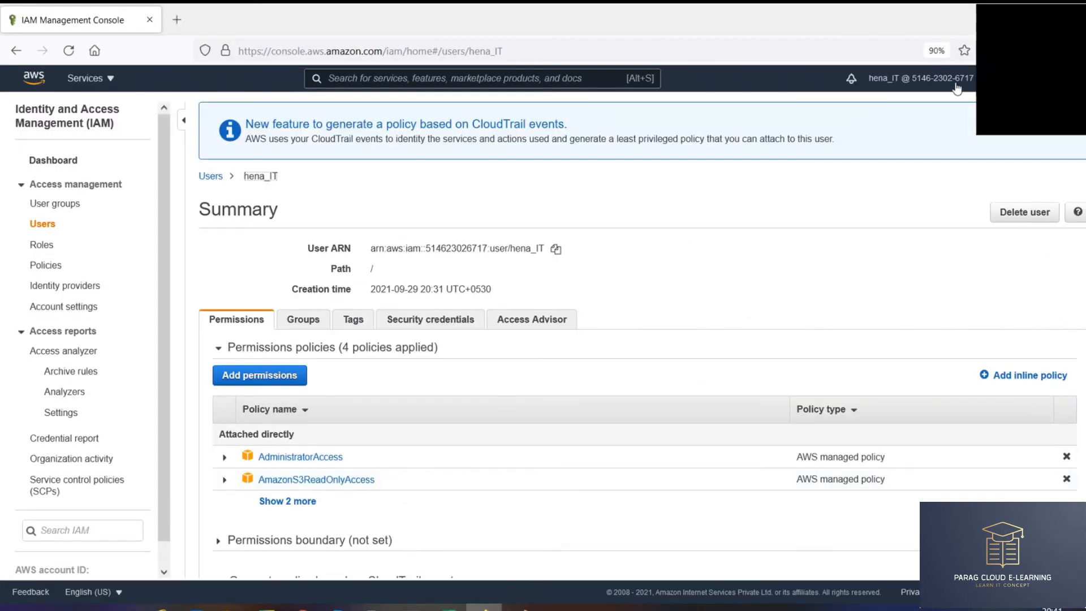
left_click(956, 79)
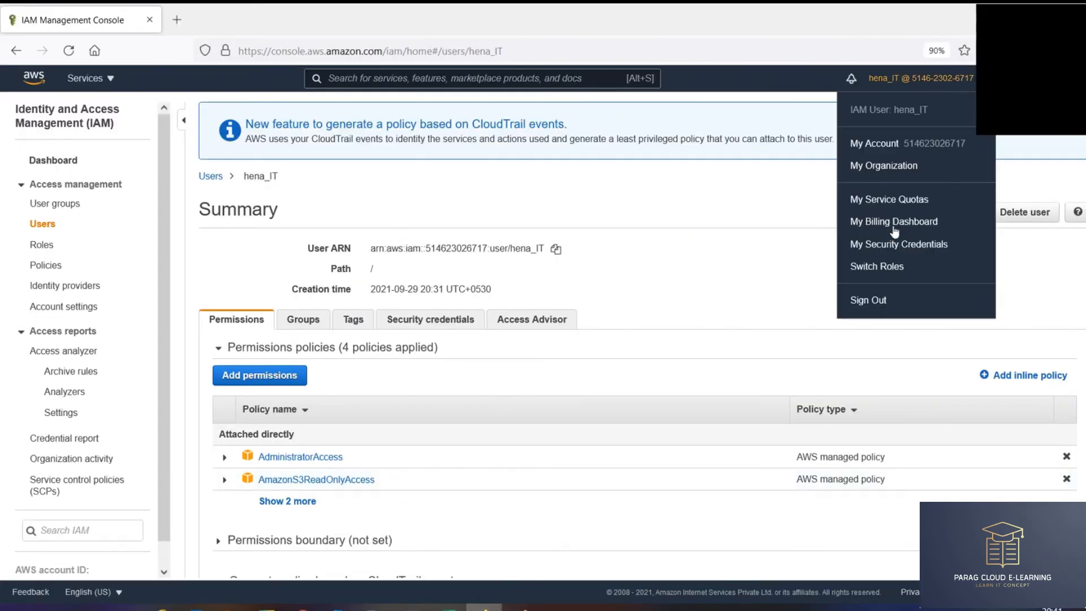
- Sign out of the current IAM user and load the copied console login link
left_click(874, 300)
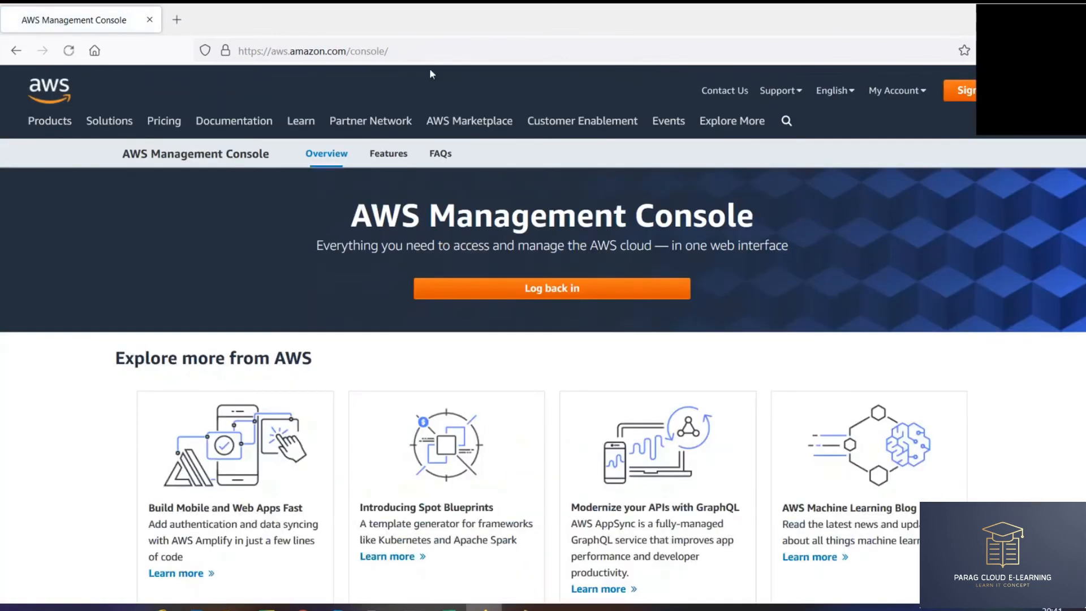
left_click(420, 52)
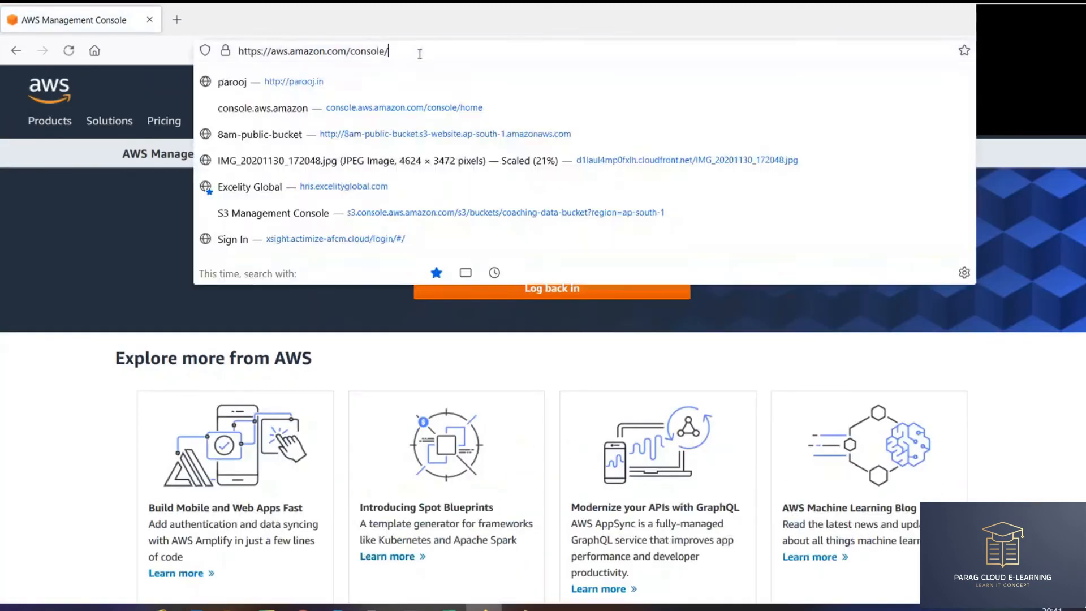
key("ctrl+a")
type("https://514623026717.signin.aws.amazon.com/console")
key("Return")
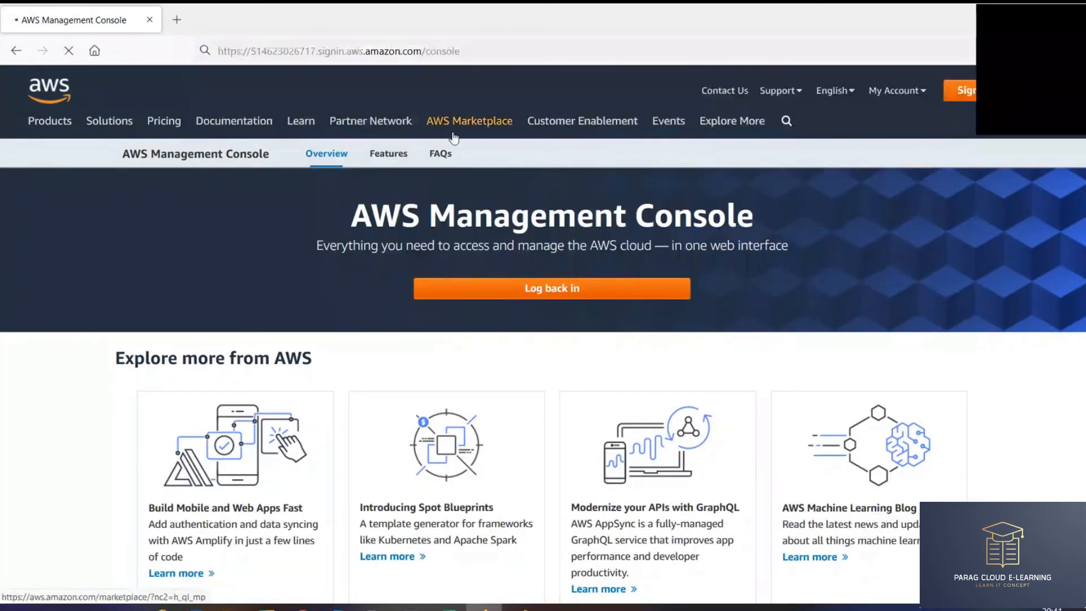
- Return to the spreadsheet and select the admin user's name and password cells
key("alt+Tab")
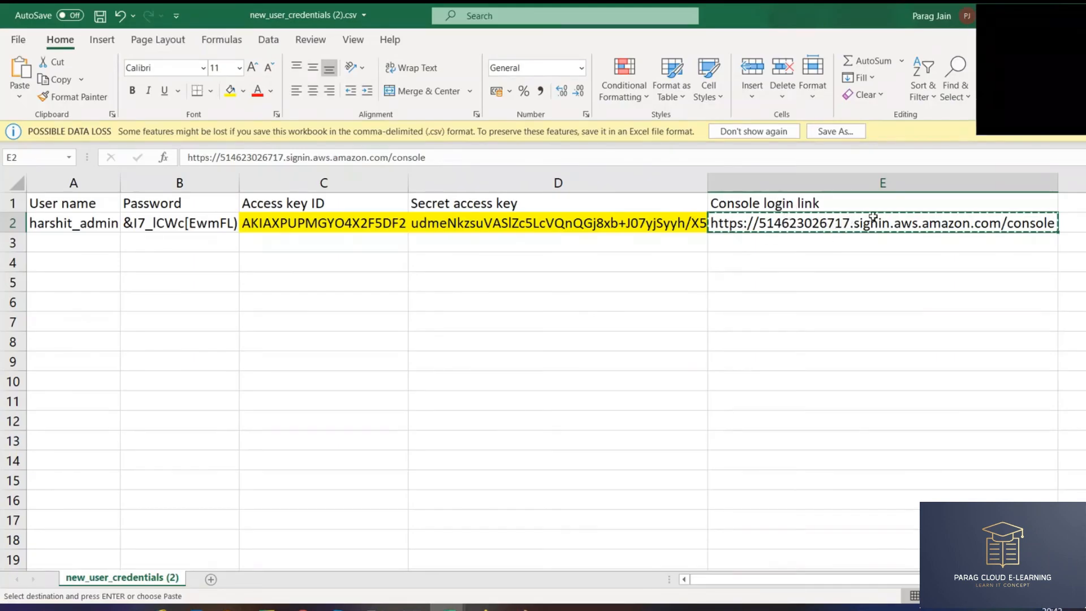
key("alt+Tab")
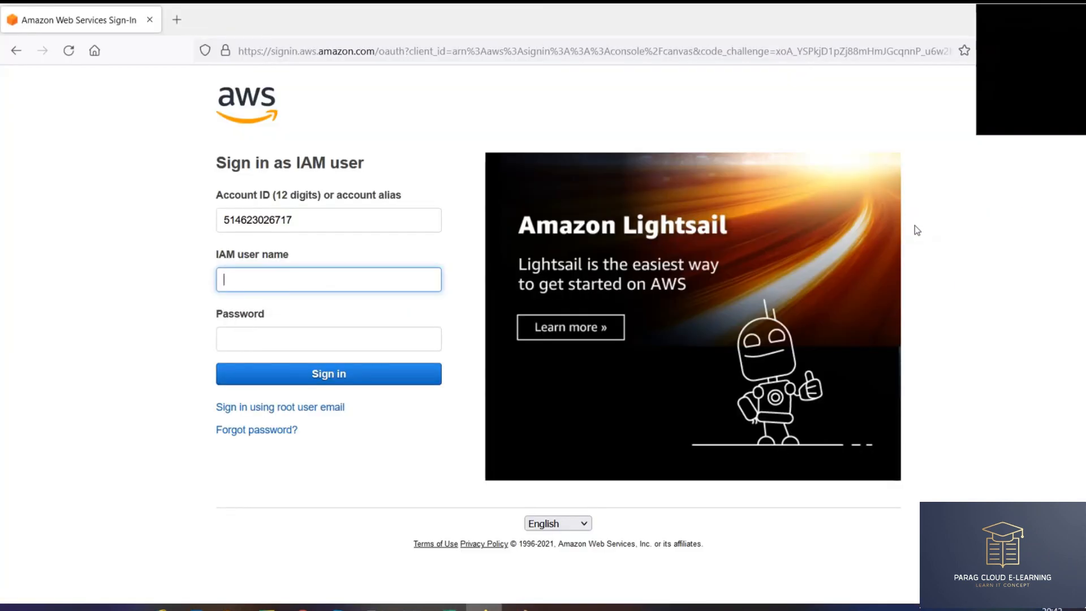
key("alt+Tab")
left_click_drag(61, 207, 177, 224)
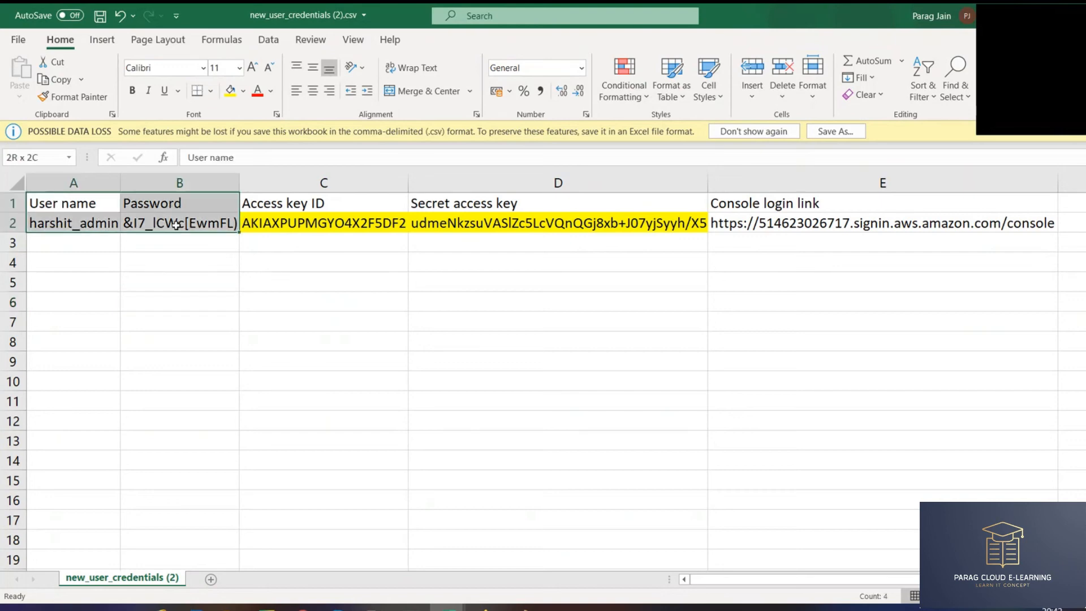
- Add a merged 'Console' label across two cells and move it down to row 4
left_click(104, 243)
type("Co")
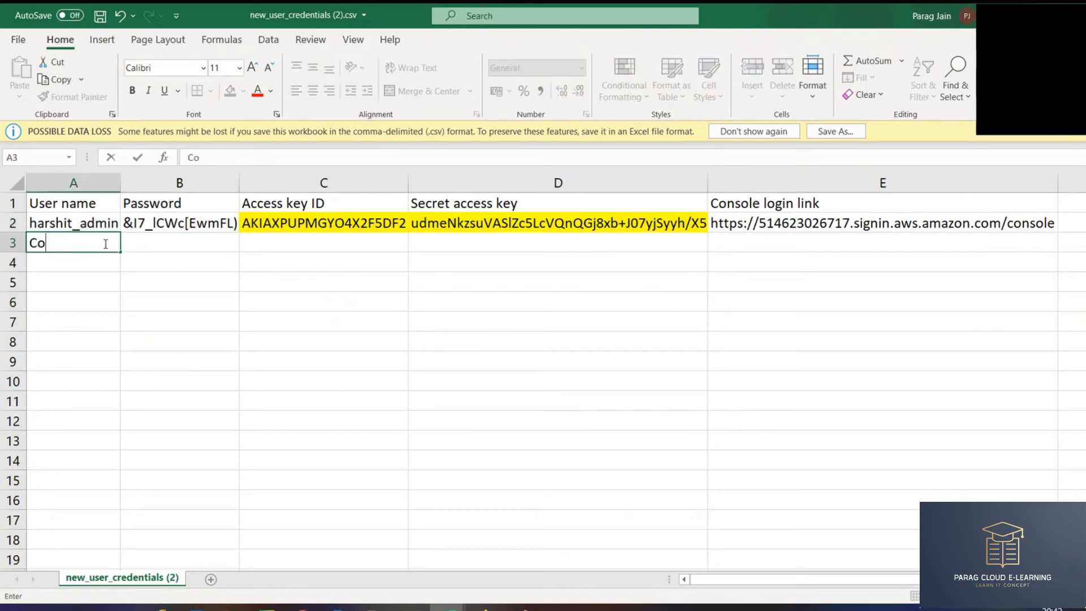
type("nsiole")
left_click_drag(106, 243, 181, 242)
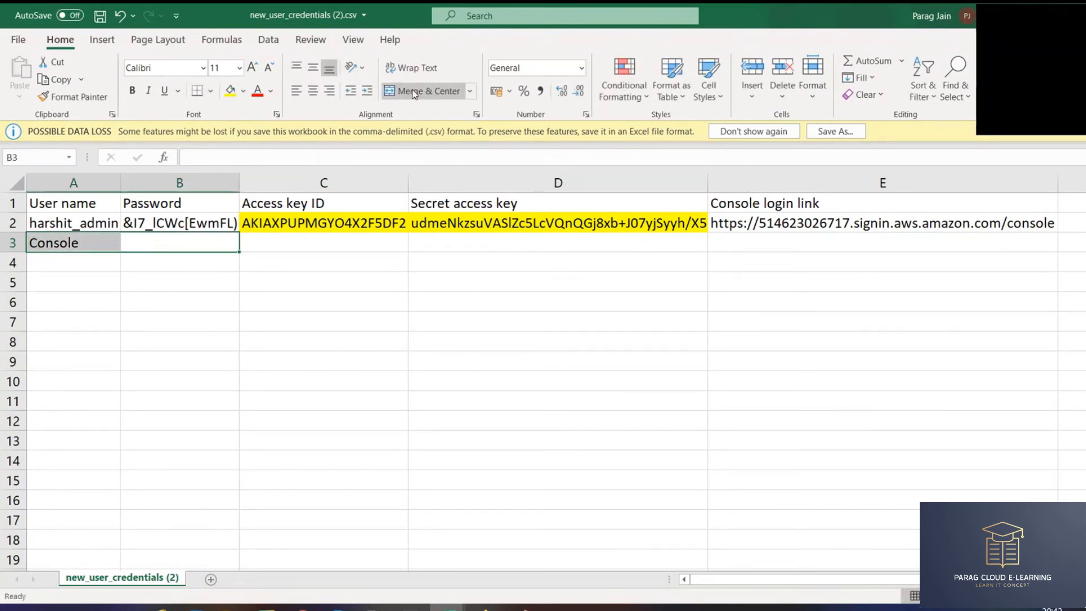
left_click(429, 91)
left_click(242, 288)
left_click(184, 246)
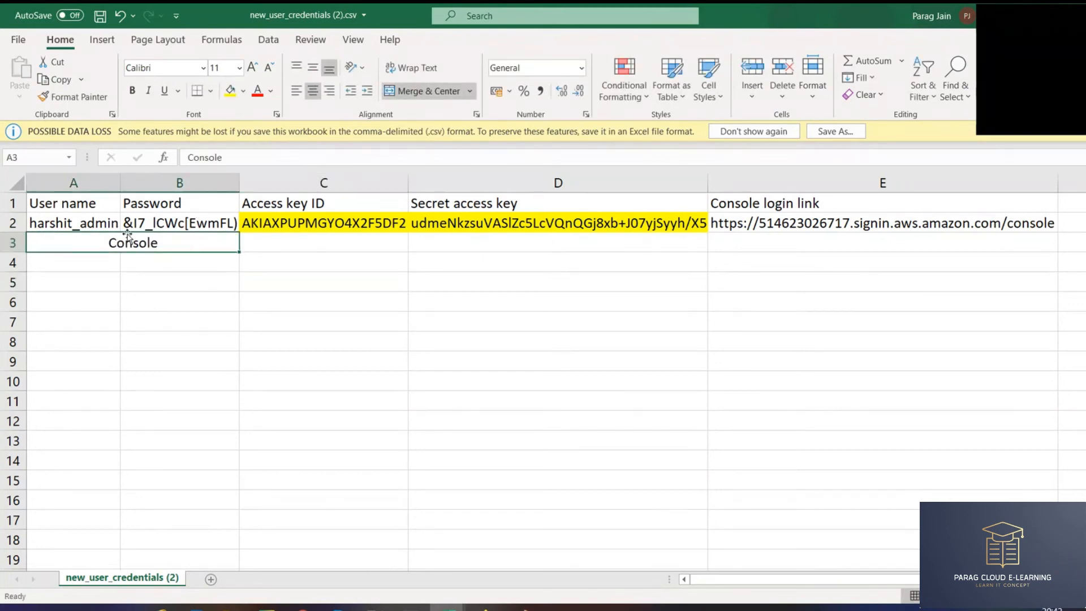
left_click_drag(131, 245, 143, 266)
left_click(202, 300)
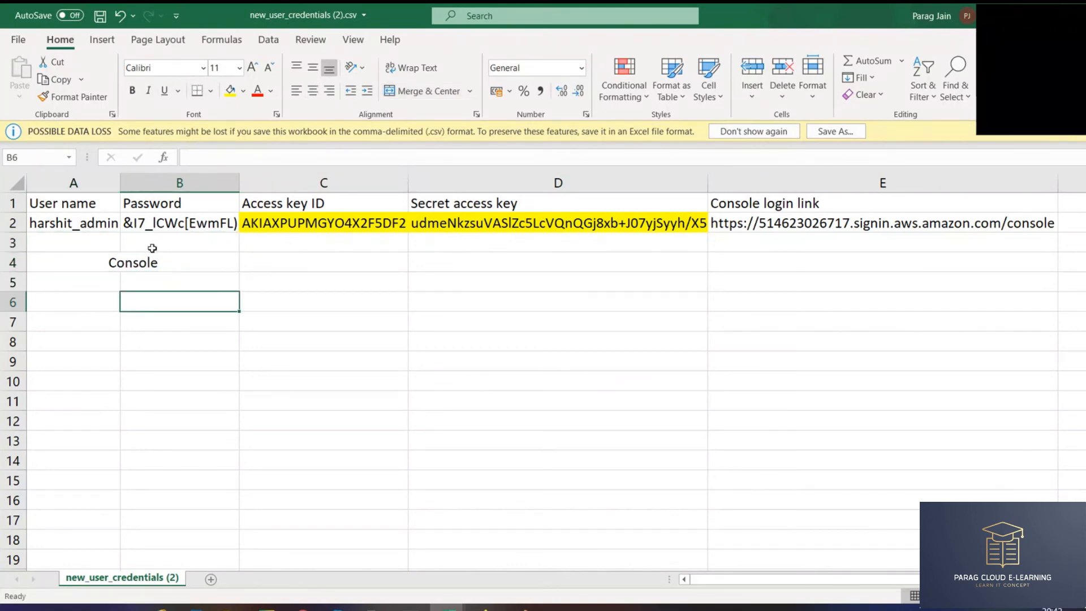
- Copy the User name and Password headers into row 4 beside Console
left_click_drag(63, 203, 179, 203)
key("ctrl+c")
left_click(324, 263)
key("ctrl+v")
left_click(273, 303)
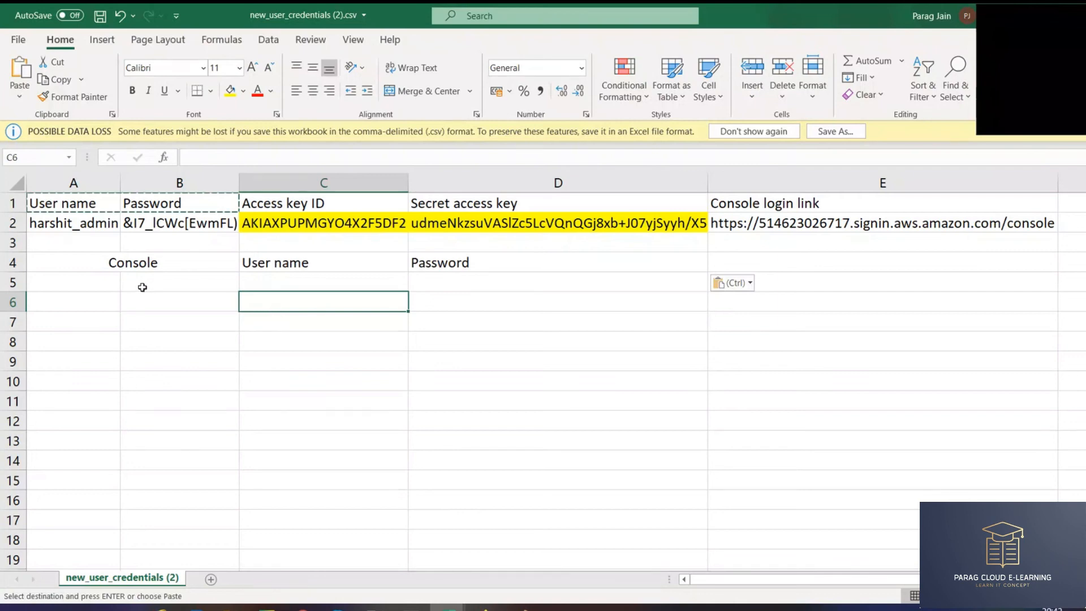
key("Left")
key("Left")
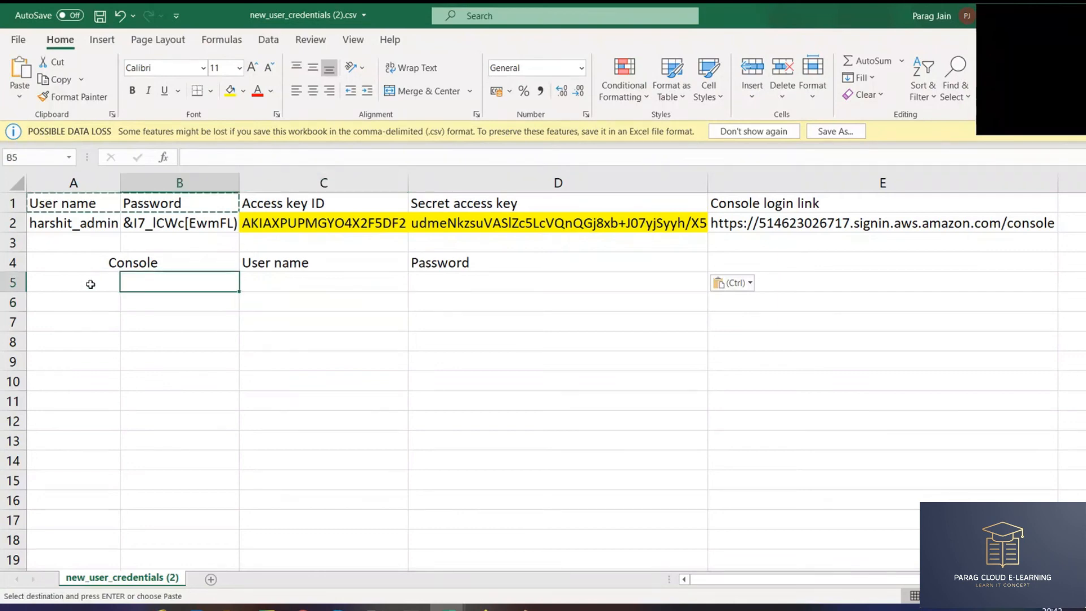
- Copy the Access key ID and Secret access key headers into C5:D5
left_click_drag(340, 205, 442, 200)
key("ctrl+c")
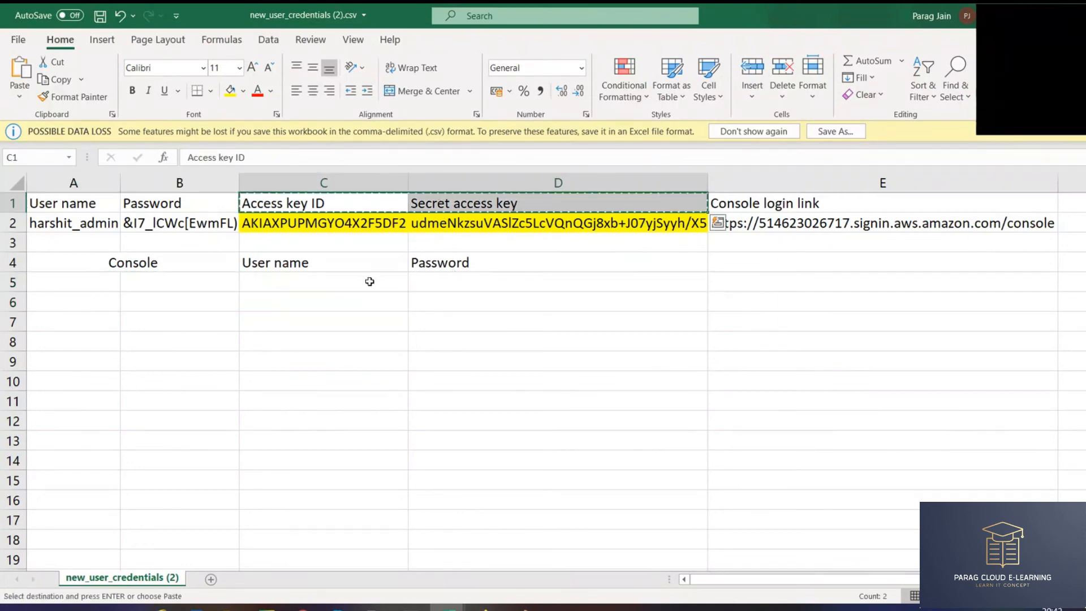
left_click(368, 281)
key("ctrl+v")
- Type 'CLI' in row 5 and merge and center it across A5:B5
left_click(116, 282)
type("CLI")
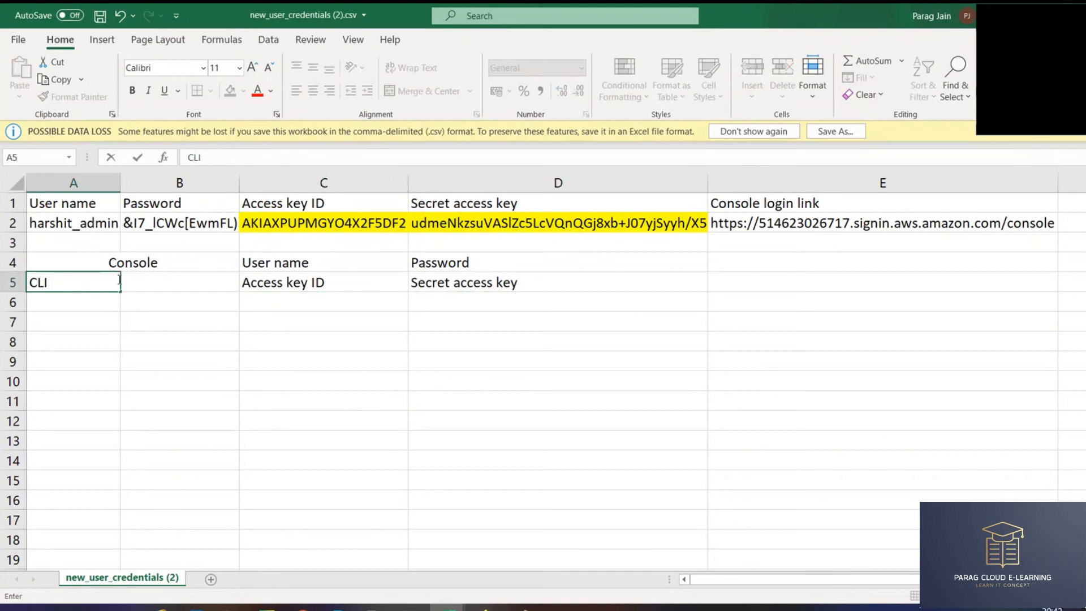
left_click_drag(119, 280, 566, 286)
left_click(453, 98)
left_click(292, 378)
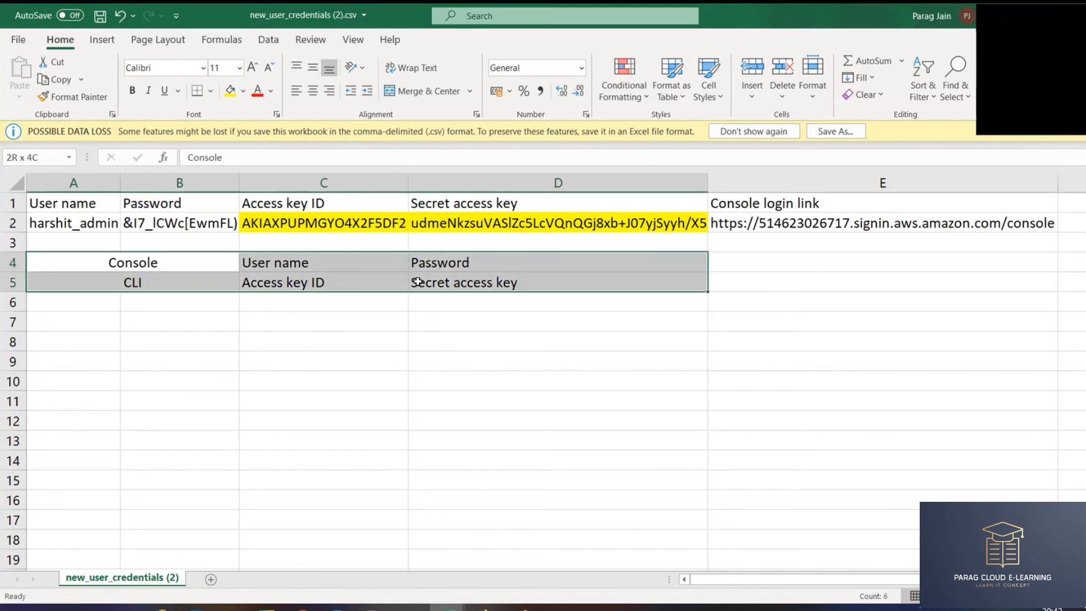
- Apply All Borders to the A4:D5 table
left_click(211, 92)
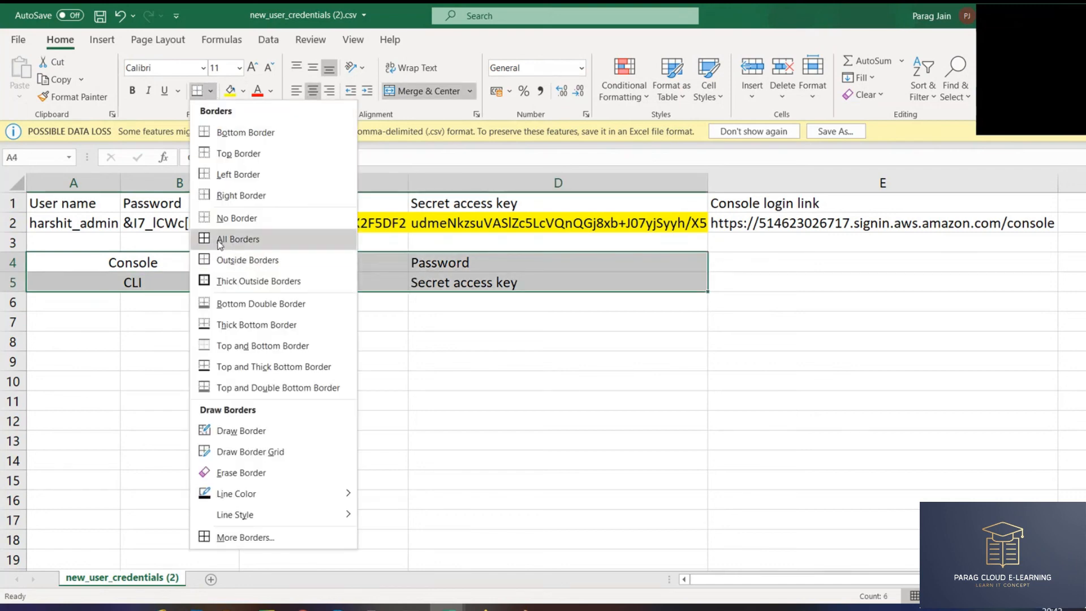
left_click(241, 238)
left_click(325, 337)
- Select the Console and CLI rows to walk through the bordered table
left_click(173, 257)
left_click_drag(173, 258, 407, 256)
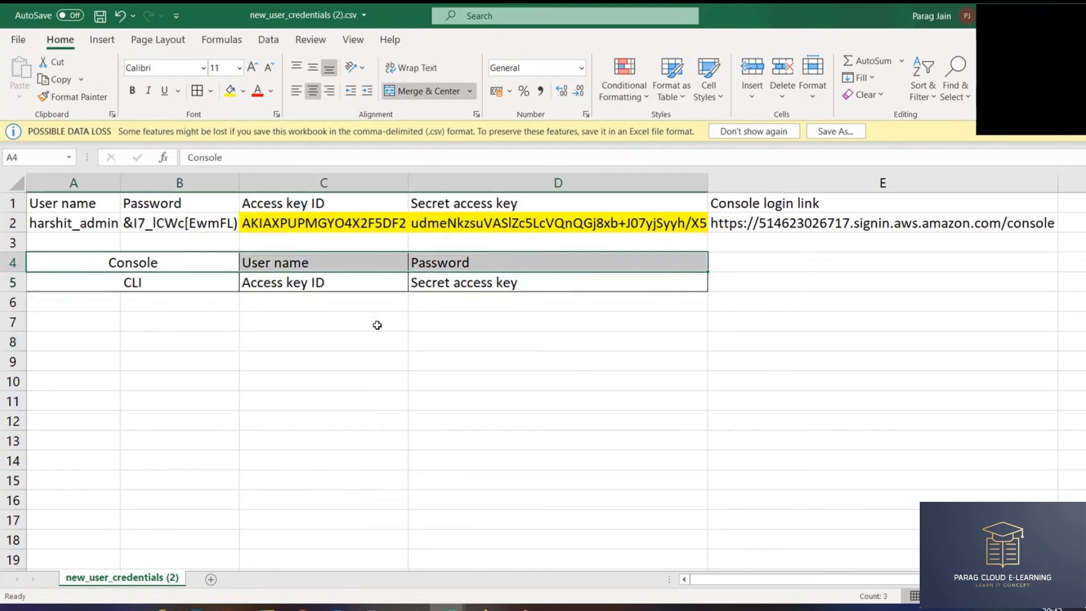
left_click(154, 285)
left_click_drag(265, 288, 432, 283)
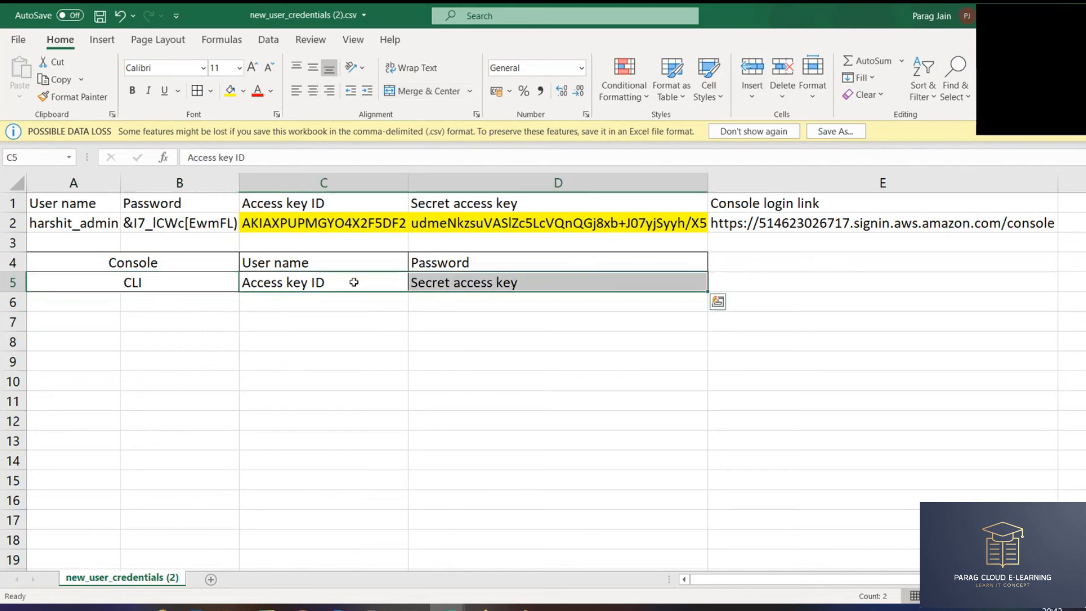
left_click(320, 283)
left_click(468, 282)
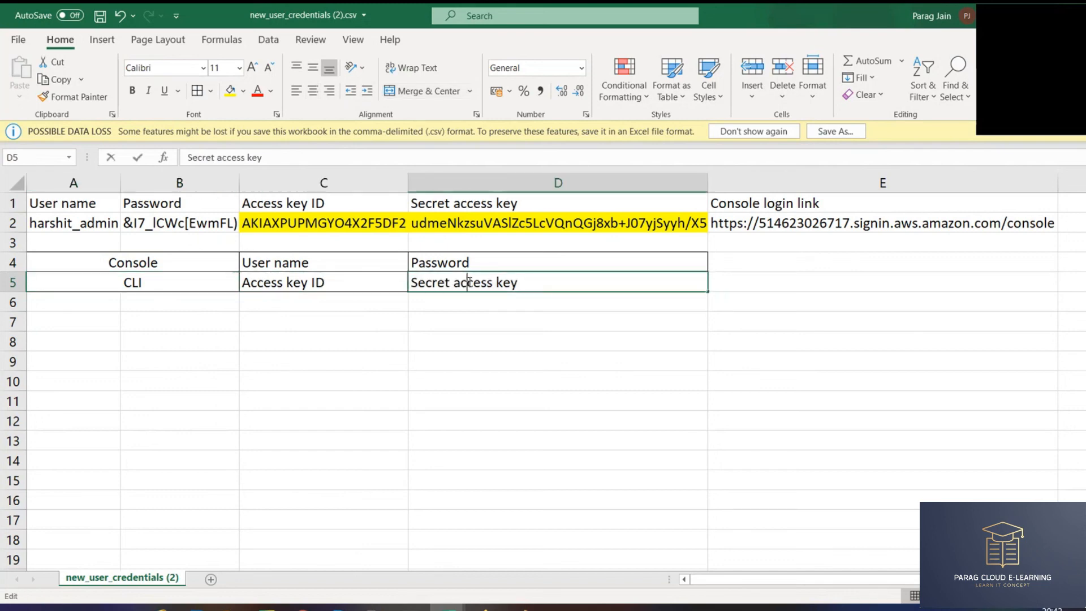
left_click(465, 357)
left_click(278, 283)
left_click_drag(278, 283, 445, 284)
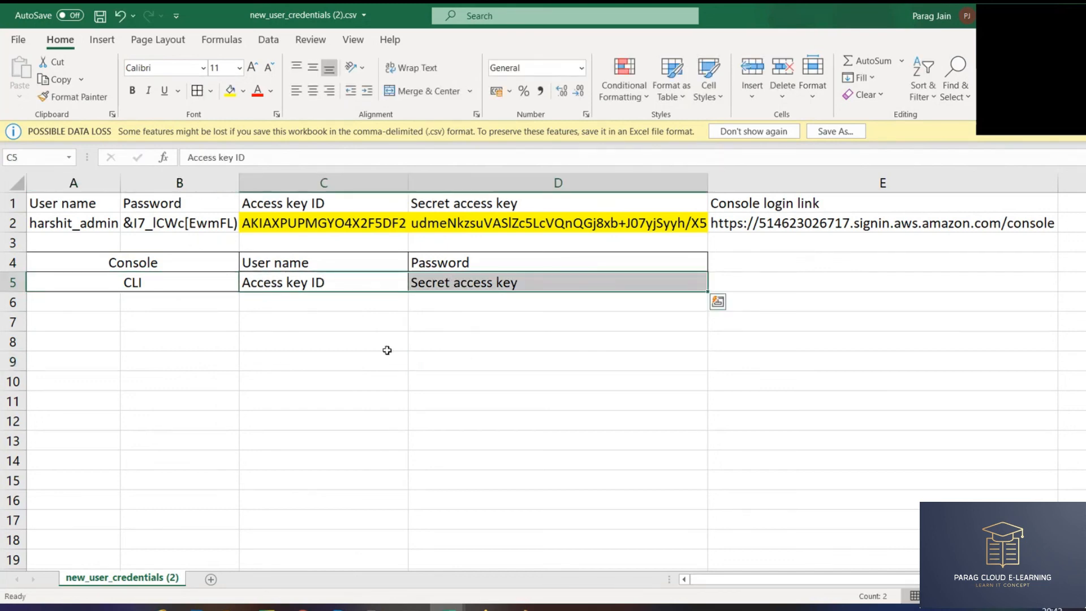
key("alt+Tab")
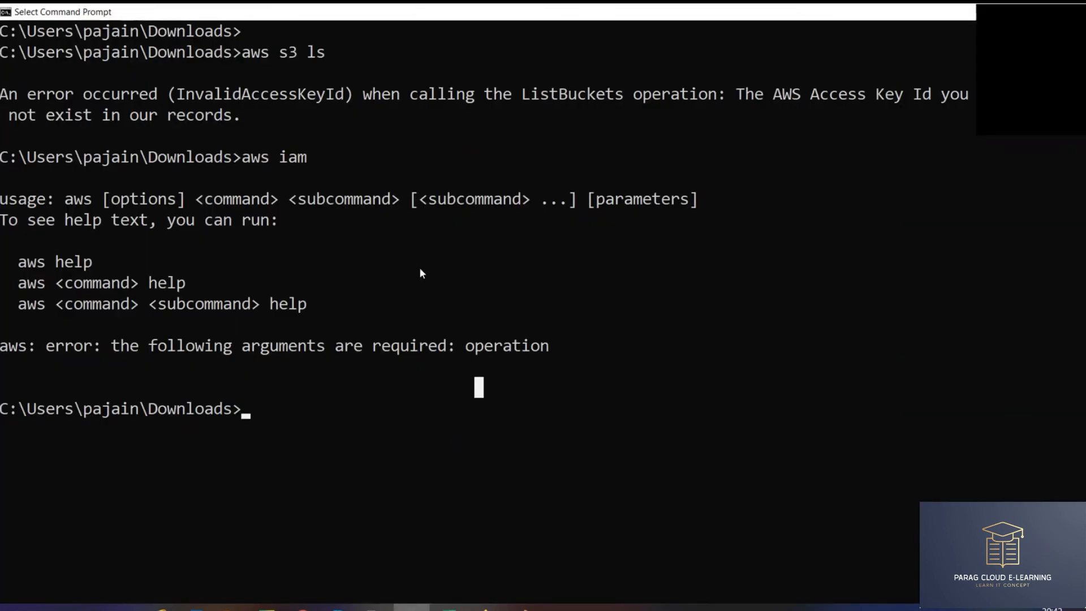
- Flip between Command Prompt and the workbook, highlighting the Console and CLI table rows
key("alt+Tab")
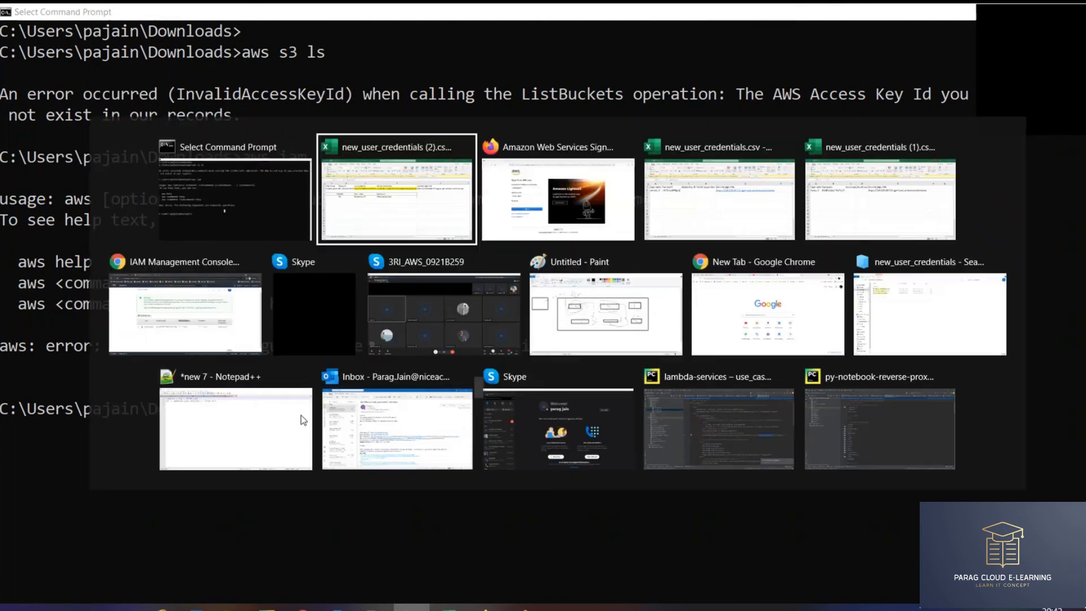
left_click(412, 261)
key("alt+Tab")
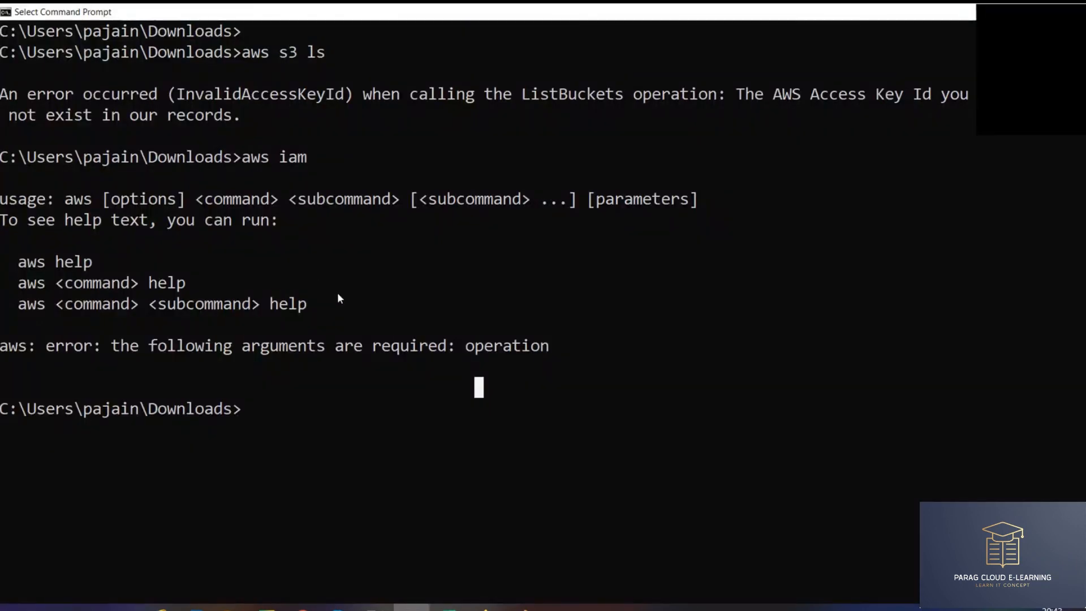
key("alt+Tab")
left_click_drag(166, 282, 461, 286)
left_click(322, 393)
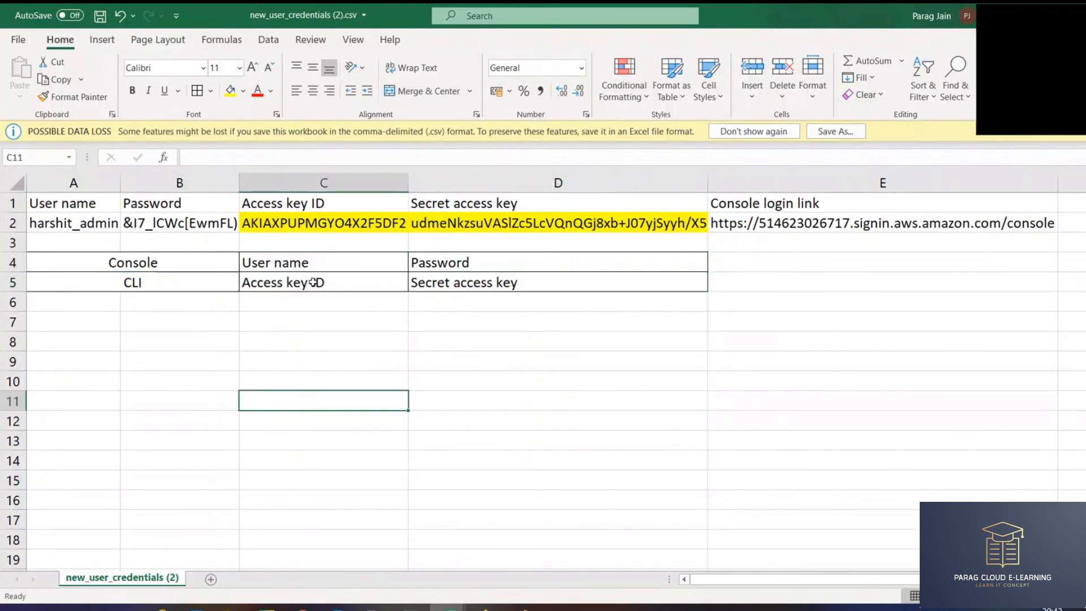
- Paste the access key ID from C2 into the sign-in page's IAM user name field
left_click(406, 287)
left_click(445, 286)
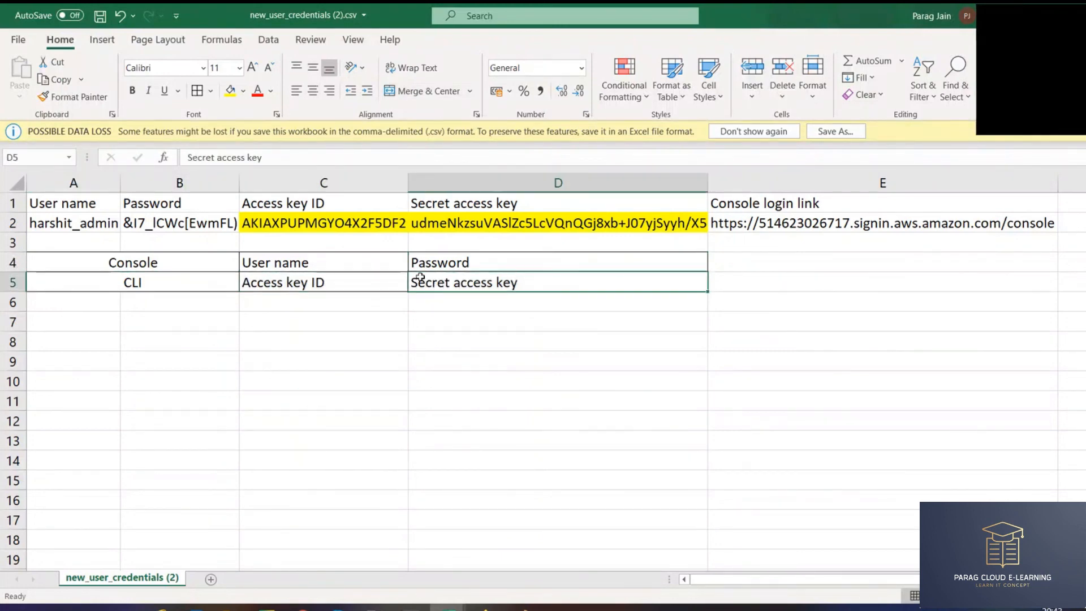
left_click_drag(291, 265, 453, 265)
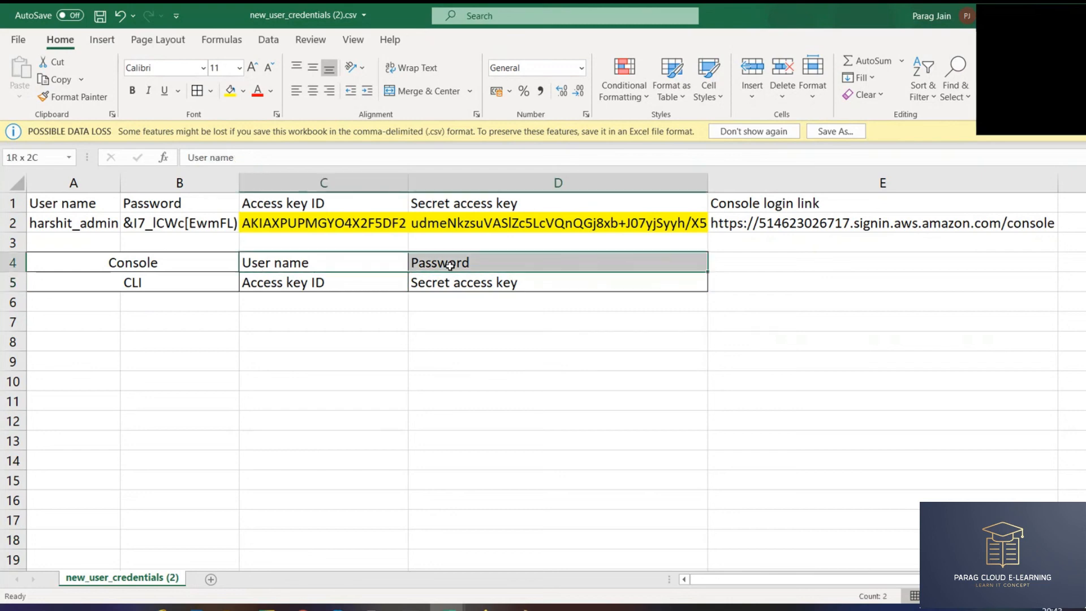
left_click(318, 222)
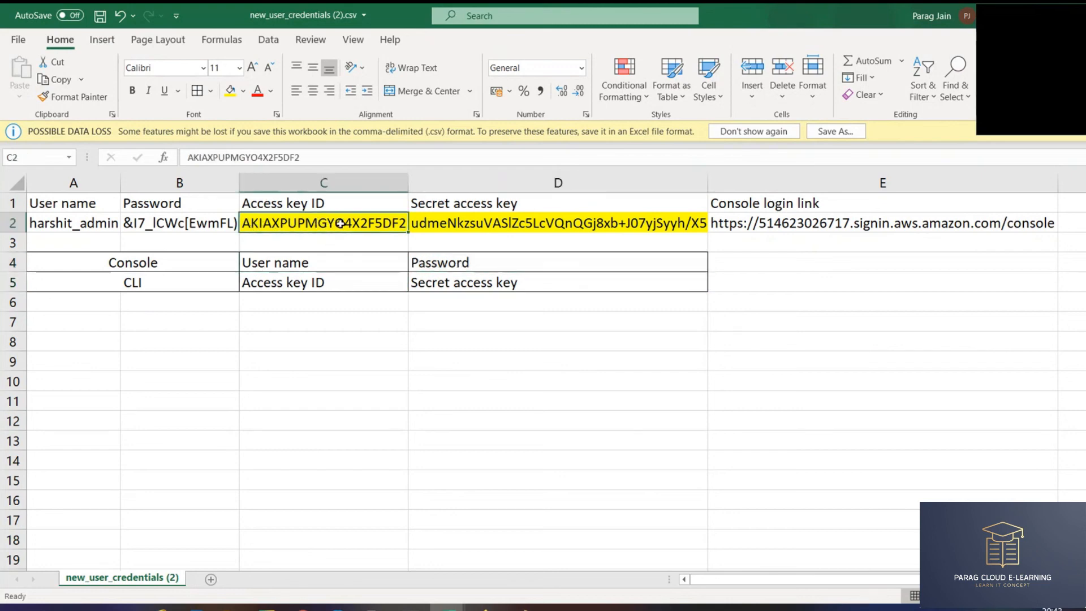
key("ctrl+c")
key("alt+Tab")
key("alt+Tab")
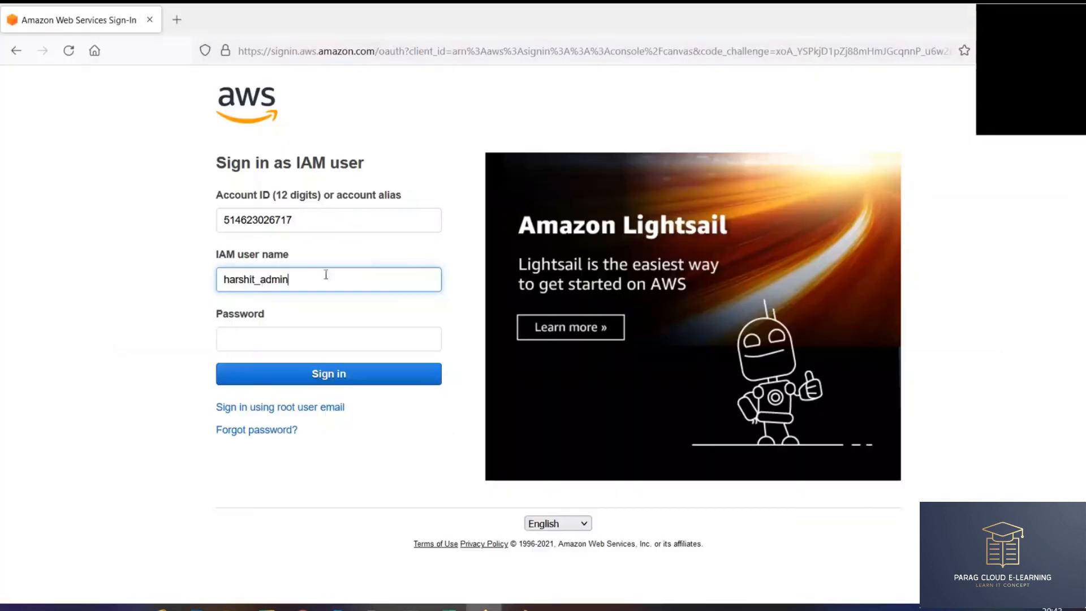
left_click_drag(310, 278, 177, 274)
key("ctrl+v")
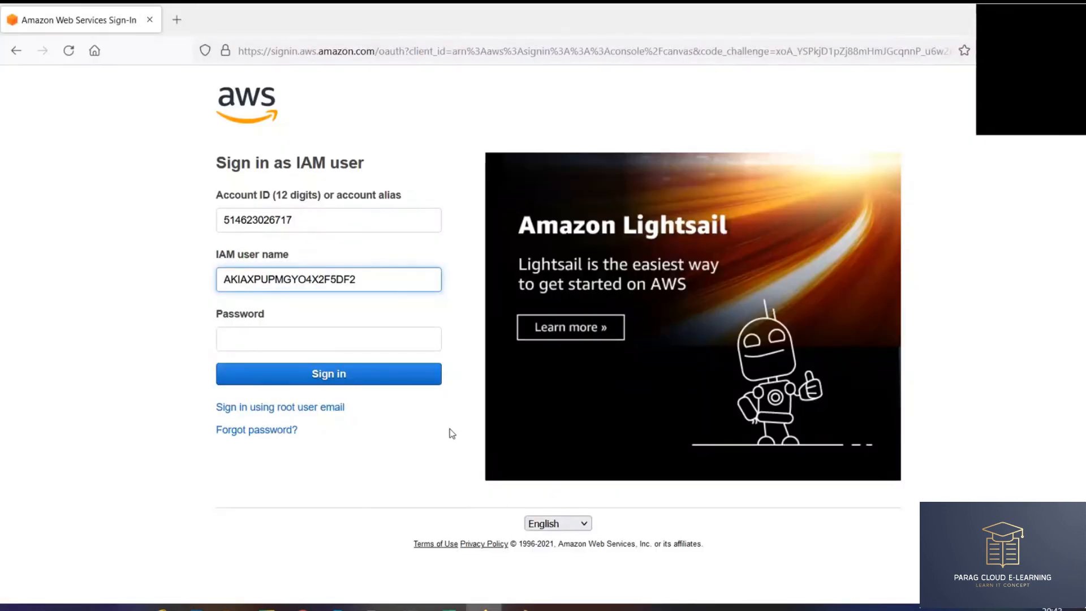
key("Tab")
- Paste the secret access key from D2 as the password, sign in, and note the authentication error
key("alt+Tab")
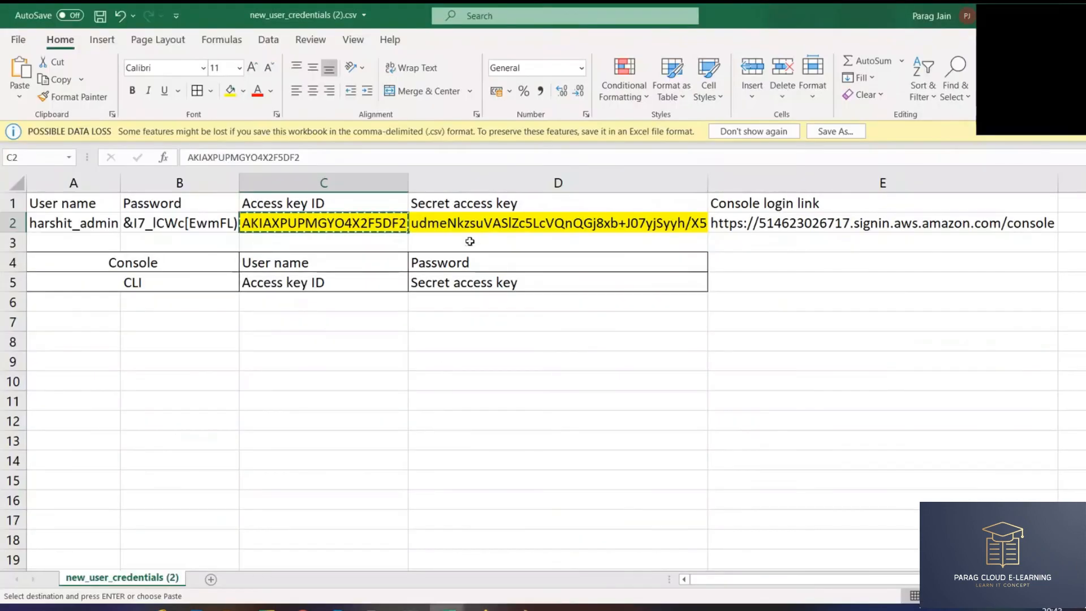
left_click(464, 223)
key("ctrl+c")
key("alt+Tab")
key("ctrl+v")
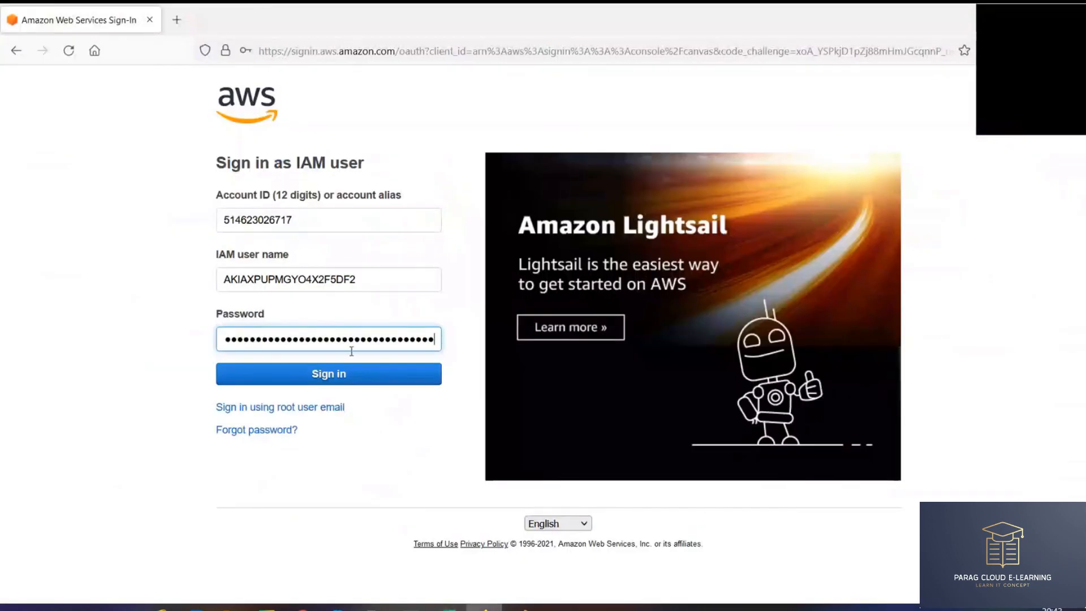
left_click(347, 375)
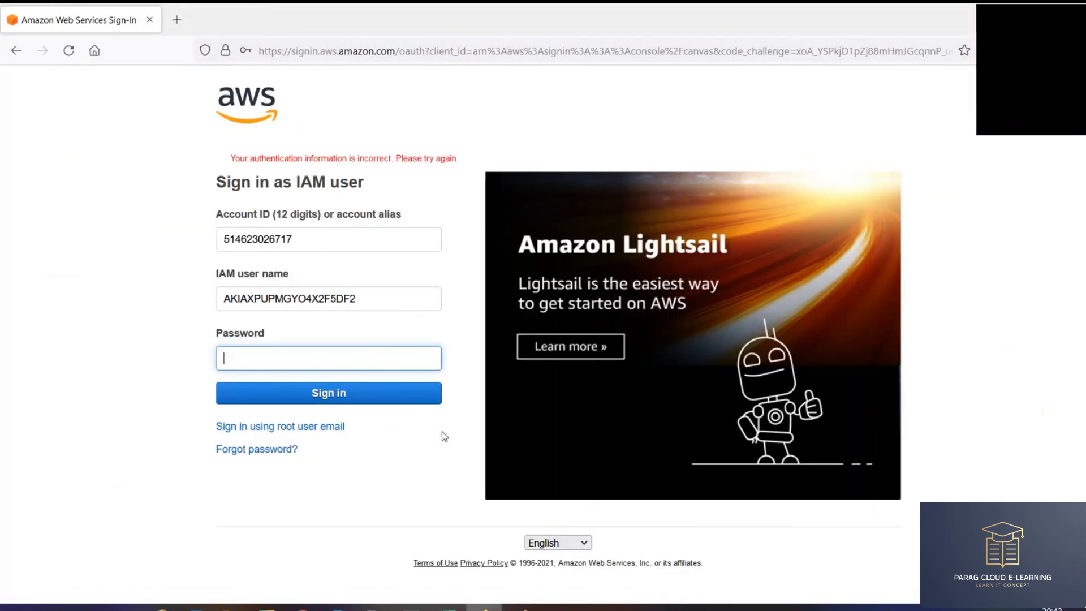
triple_click(313, 158)
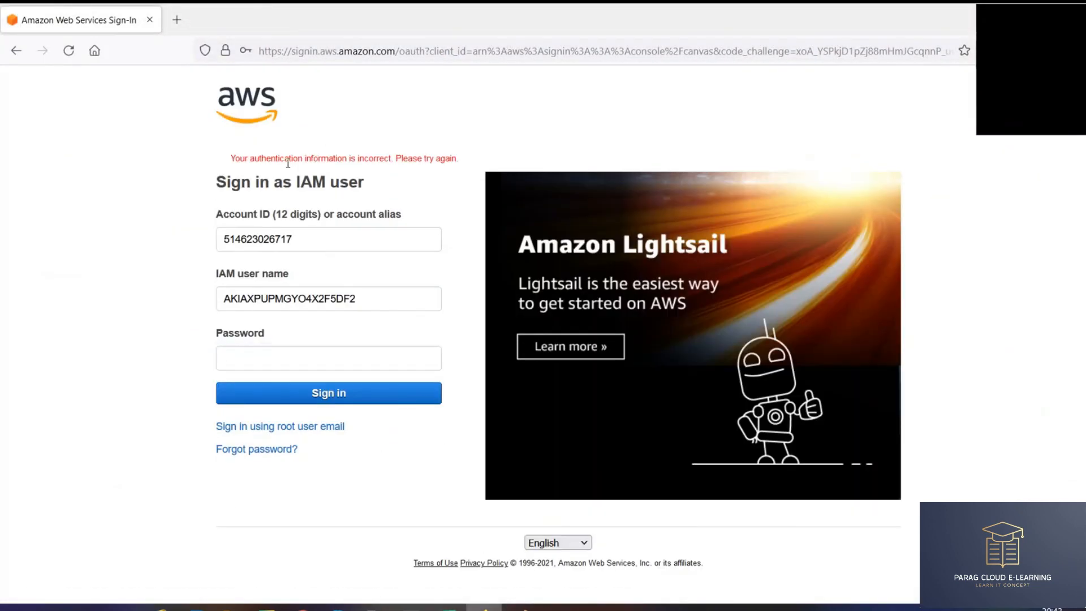
left_click(426, 202)
key("alt+Tab")
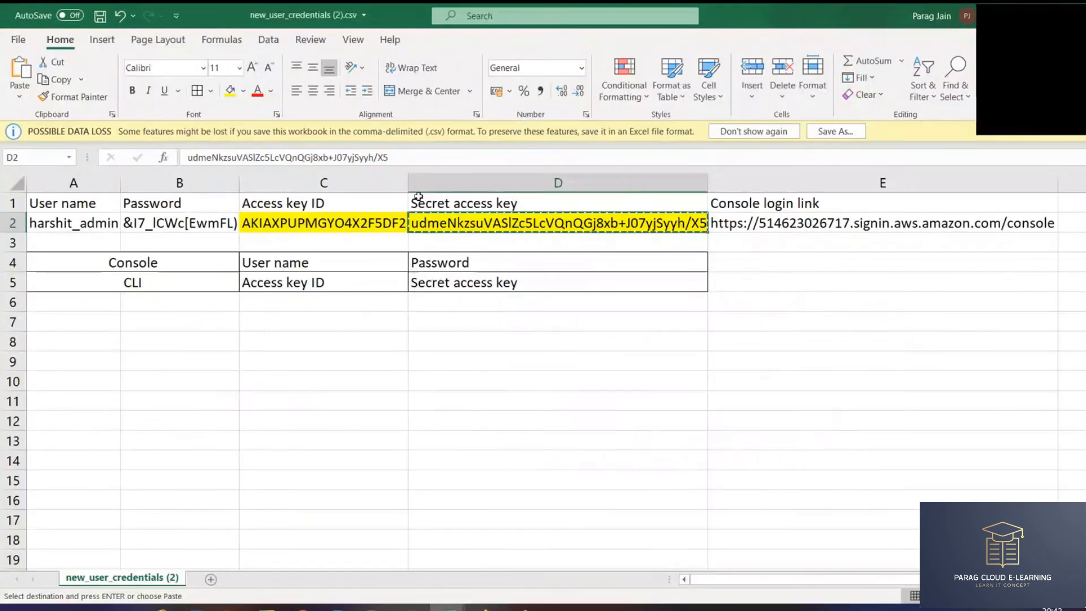
- Fill the User name and Password headers and the merged Console cell green
left_click_drag(114, 205, 165, 222)
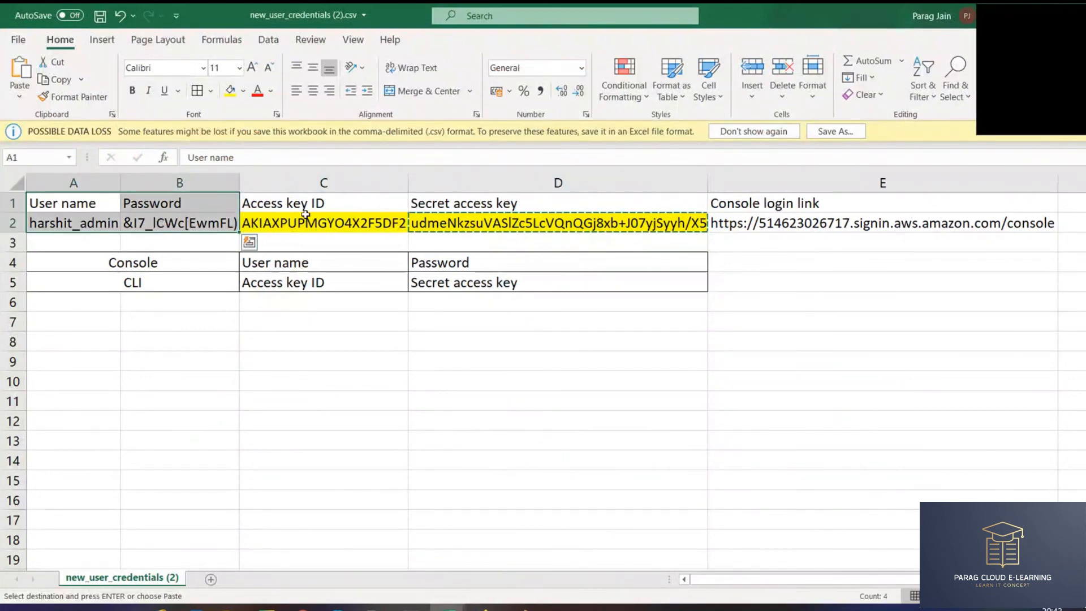
left_click_drag(306, 208, 451, 219)
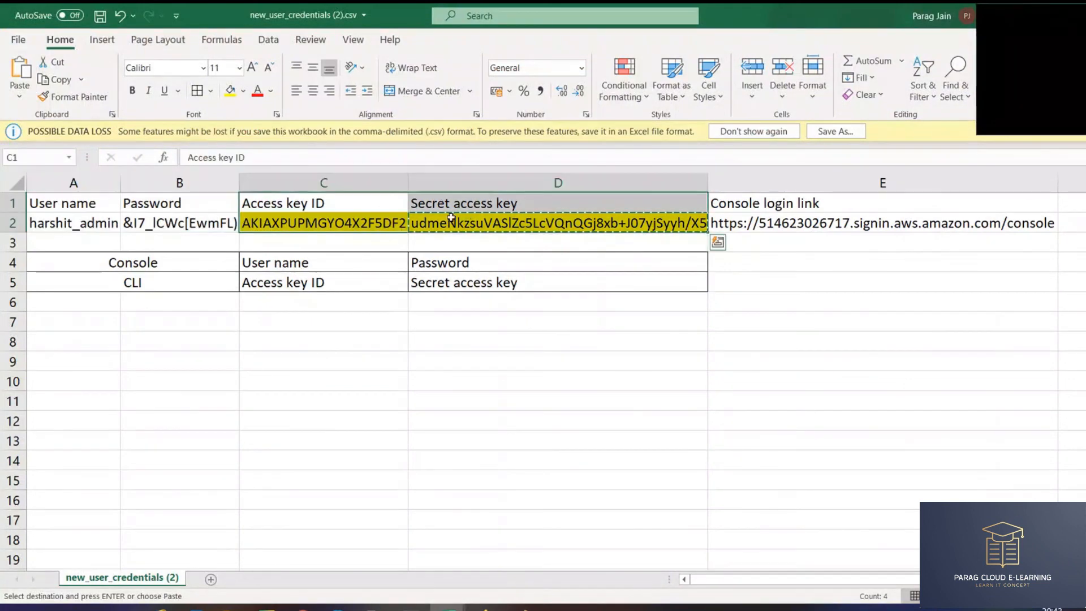
left_click_drag(80, 202, 169, 199)
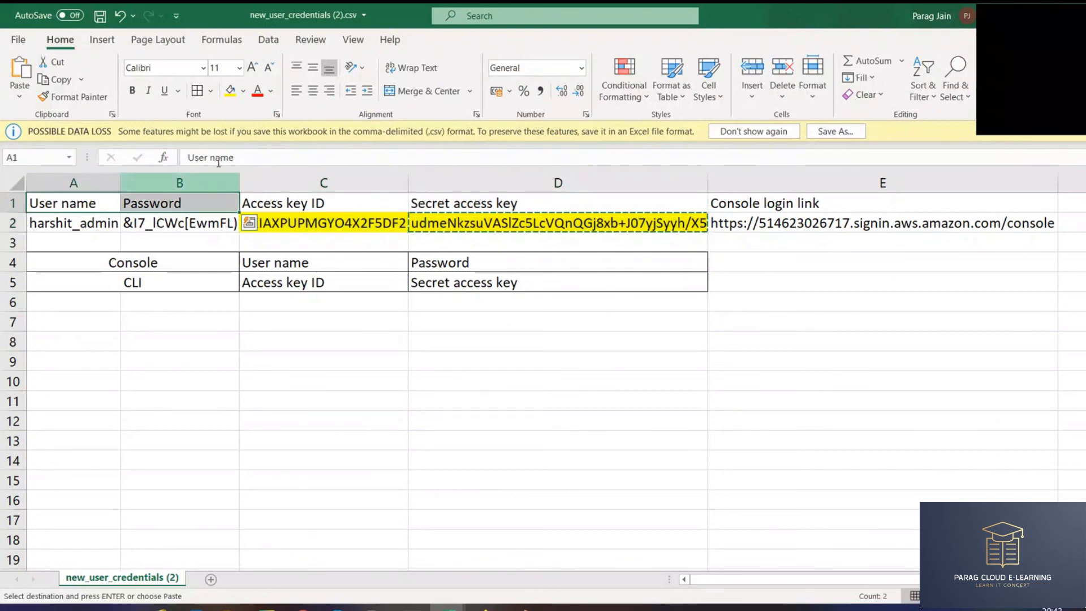
left_click(243, 91)
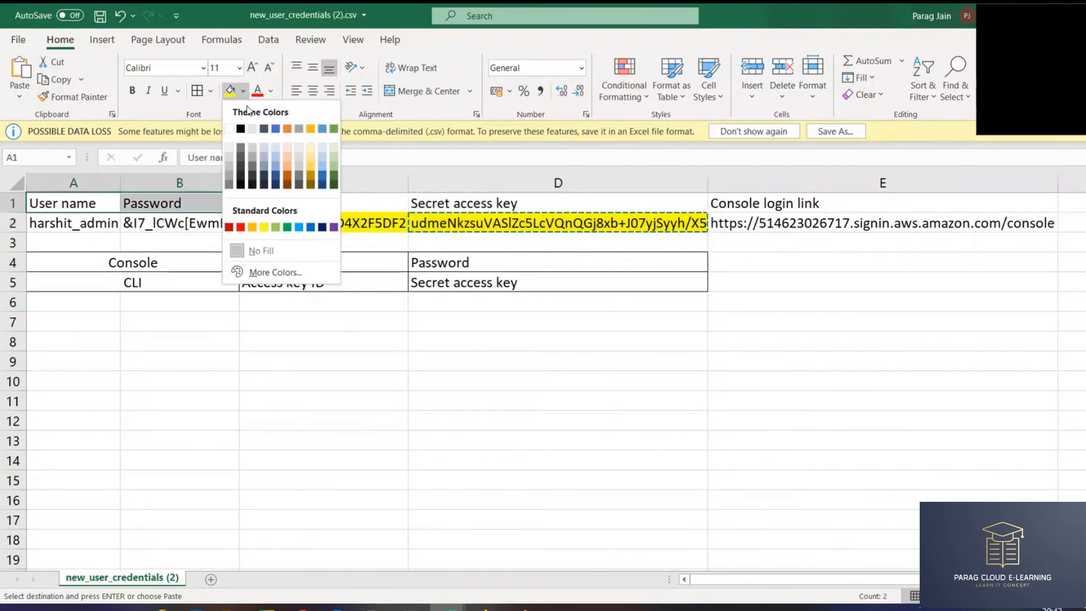
left_click(275, 227)
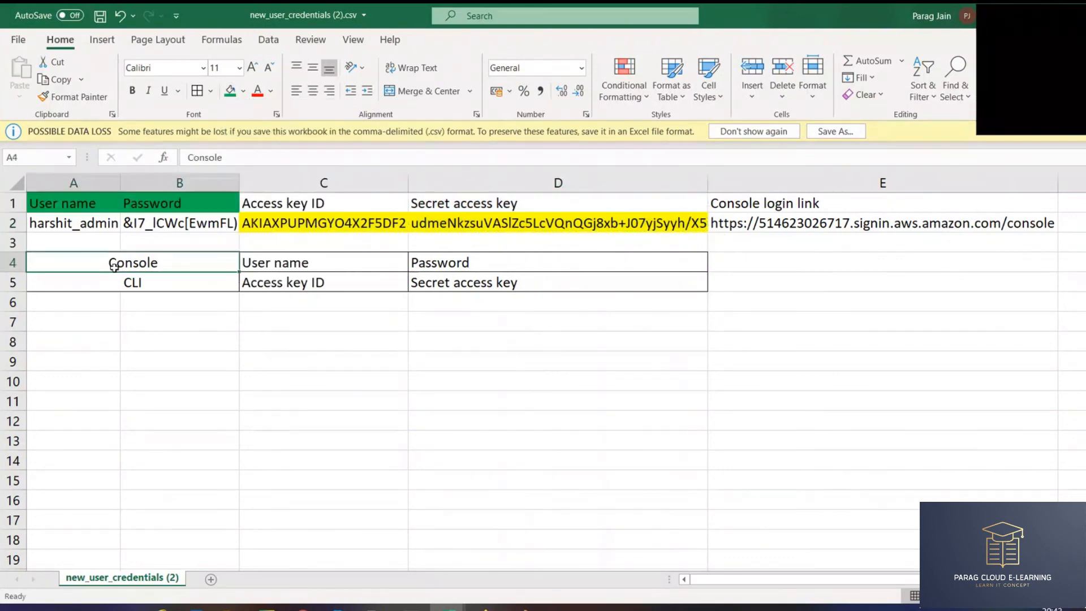
left_click(170, 262)
left_click(229, 91)
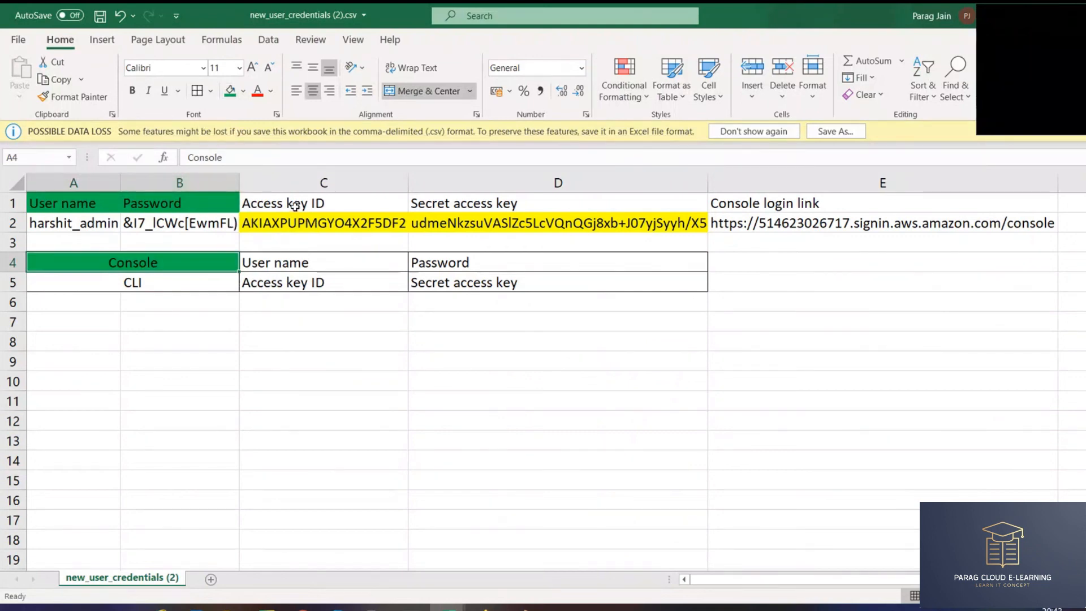
left_click_drag(296, 206, 452, 205)
left_click_drag(154, 279, 461, 283)
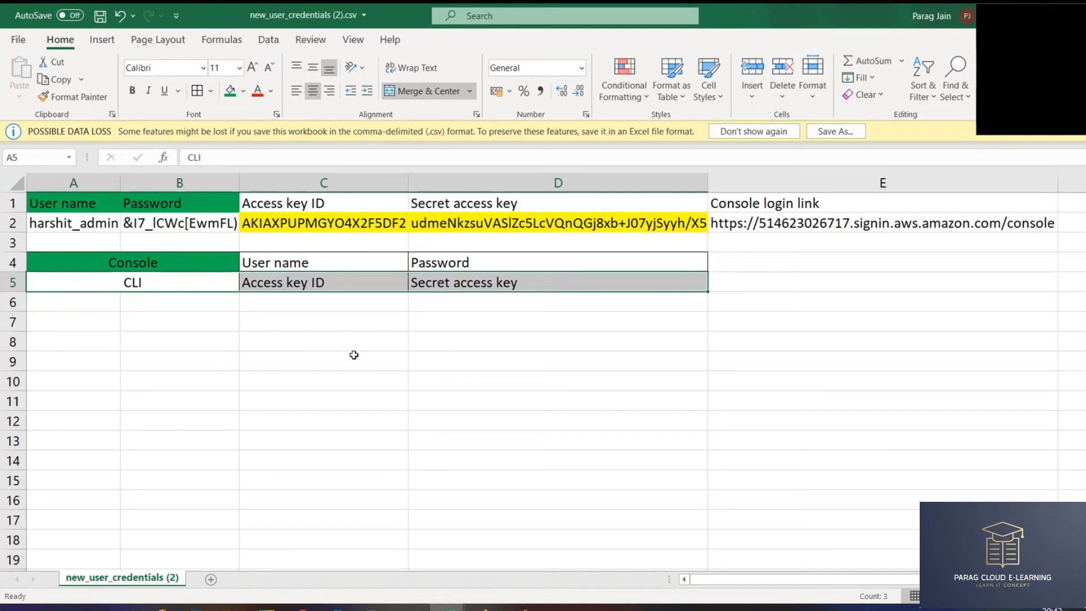